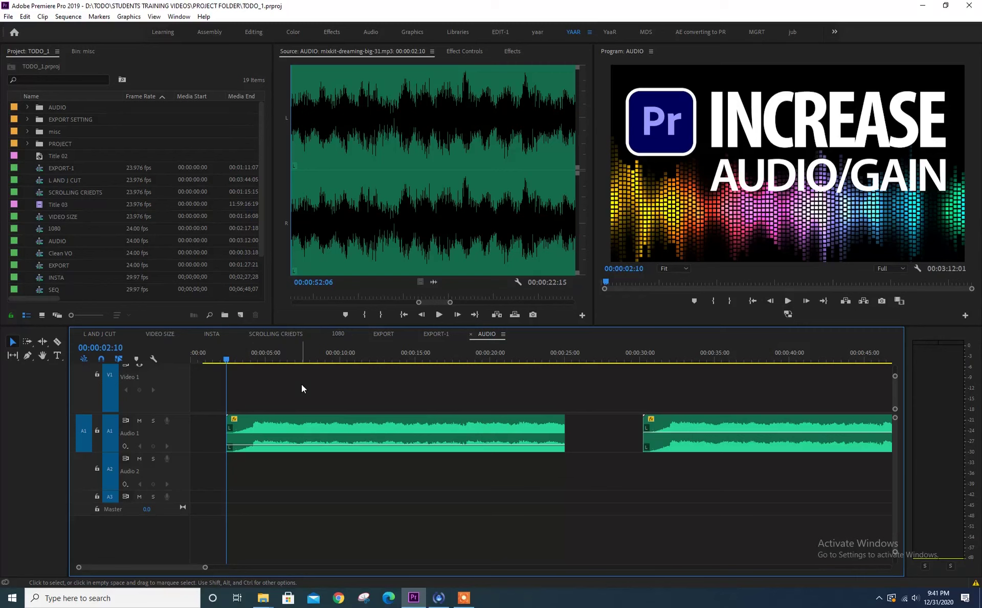
Raise the first Audio 1 clip's volume from -3.52 dB to about -0.79 dB and play it back
click(282, 445)
drag(281, 441, 282, 434)
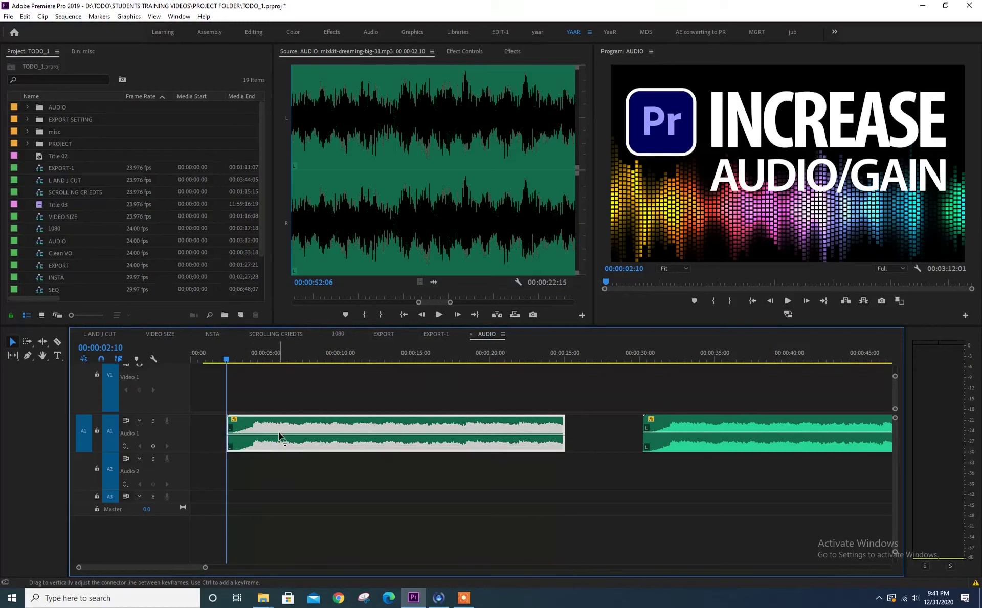
mouse_move(278, 432)
key(space)
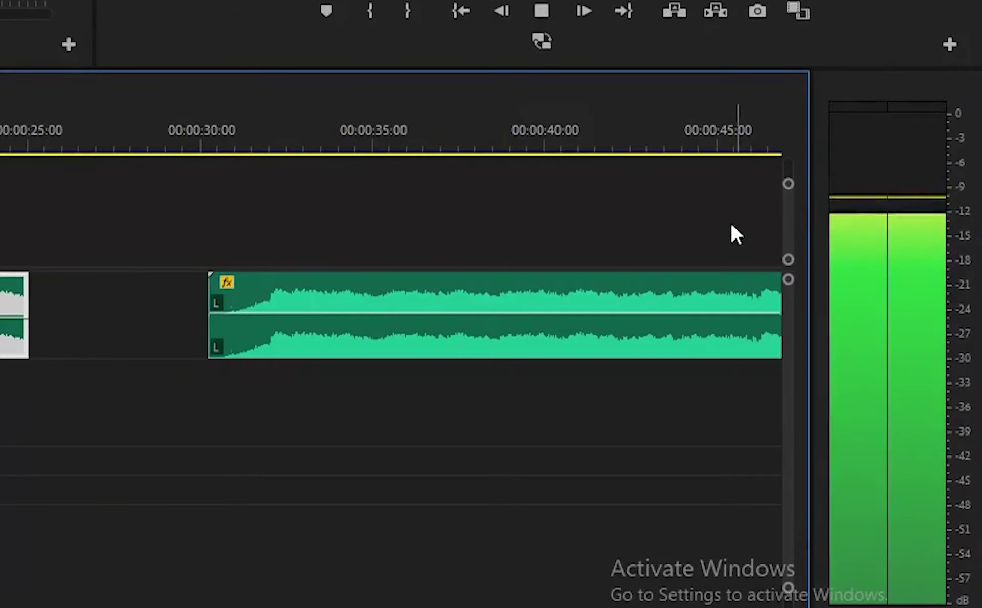
key(space)
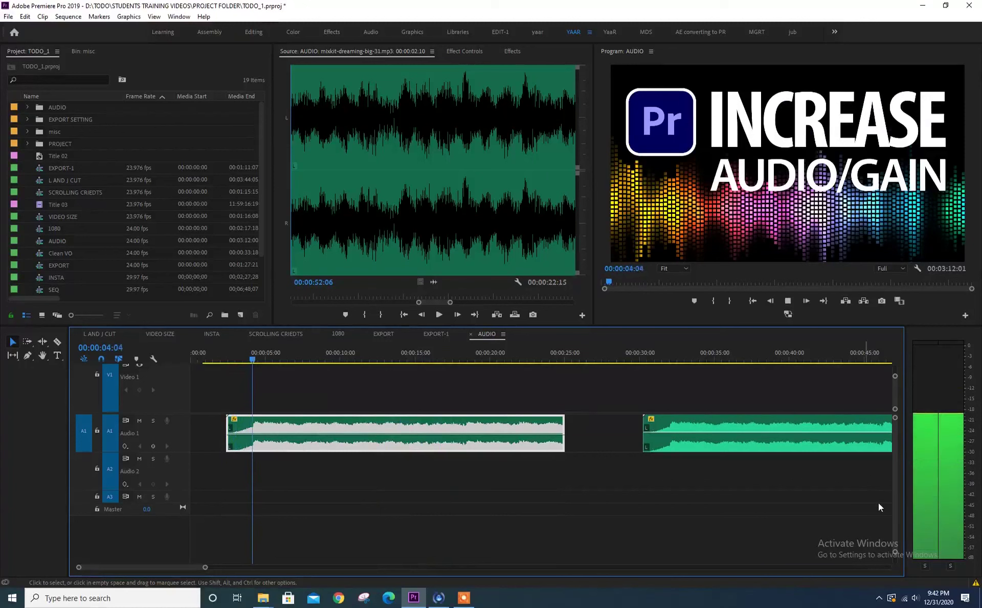
key(space)
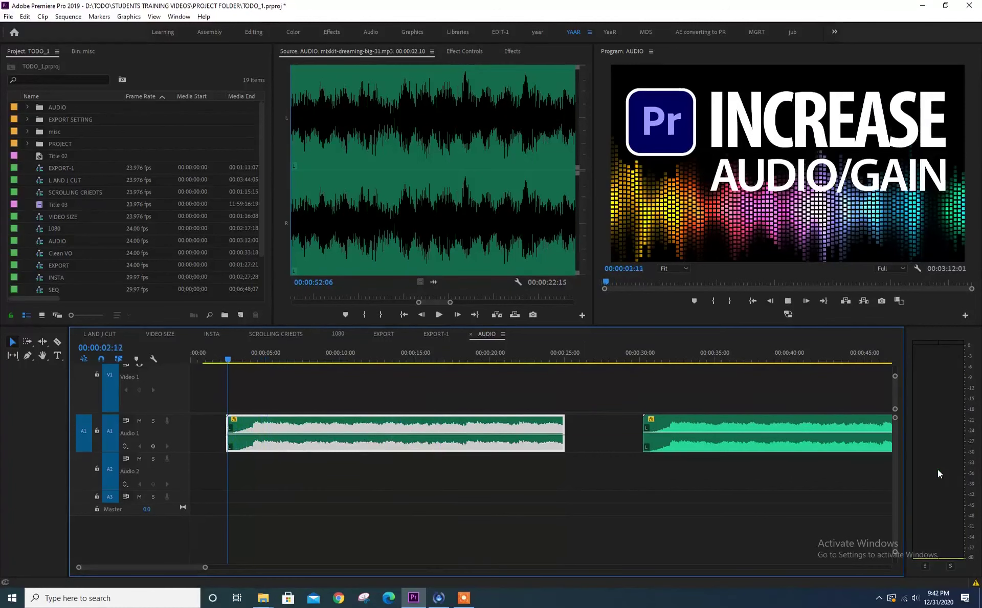
key(space)
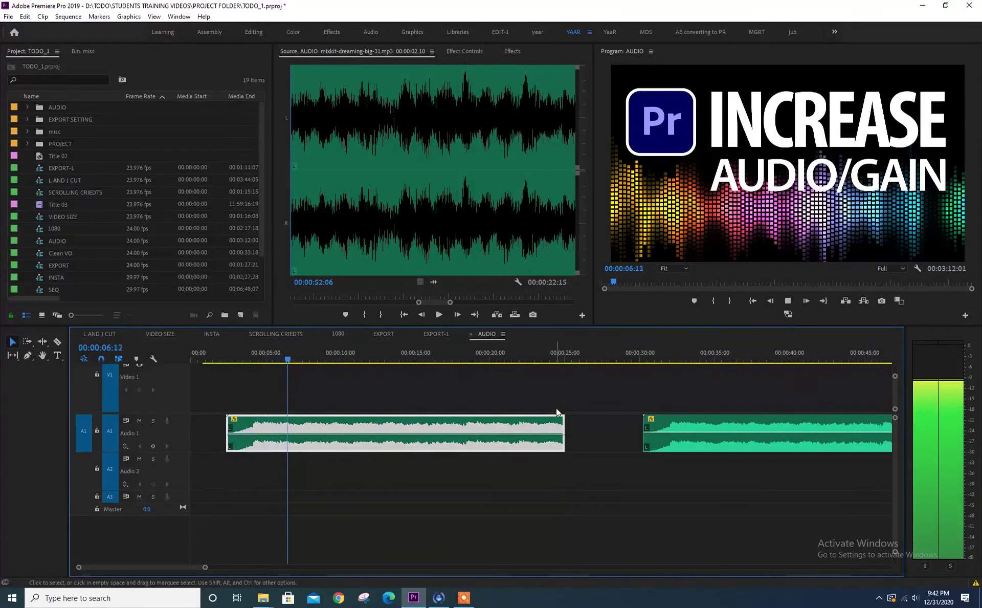
click(532, 354)
key(space)
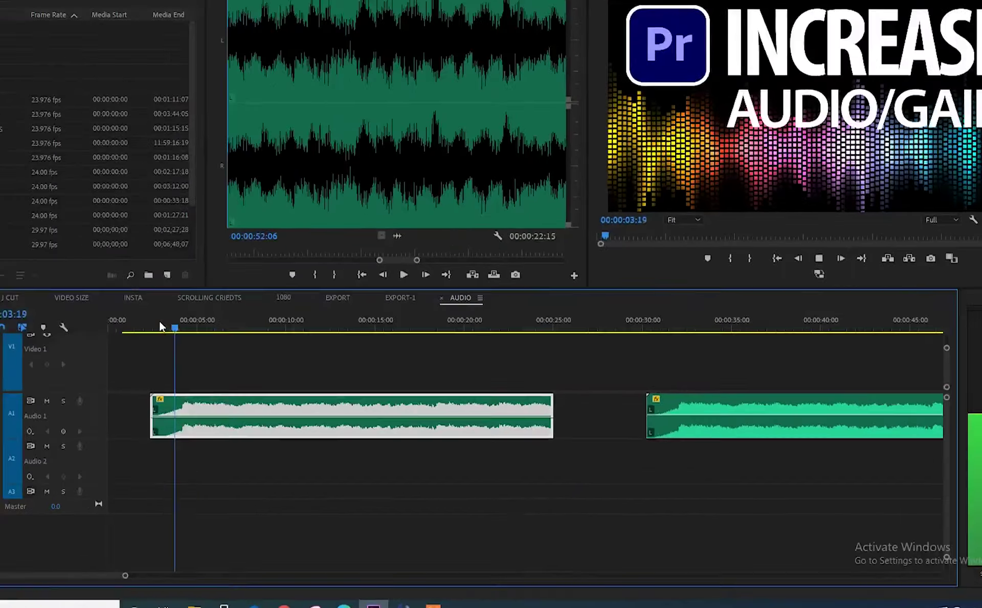
click(234, 354)
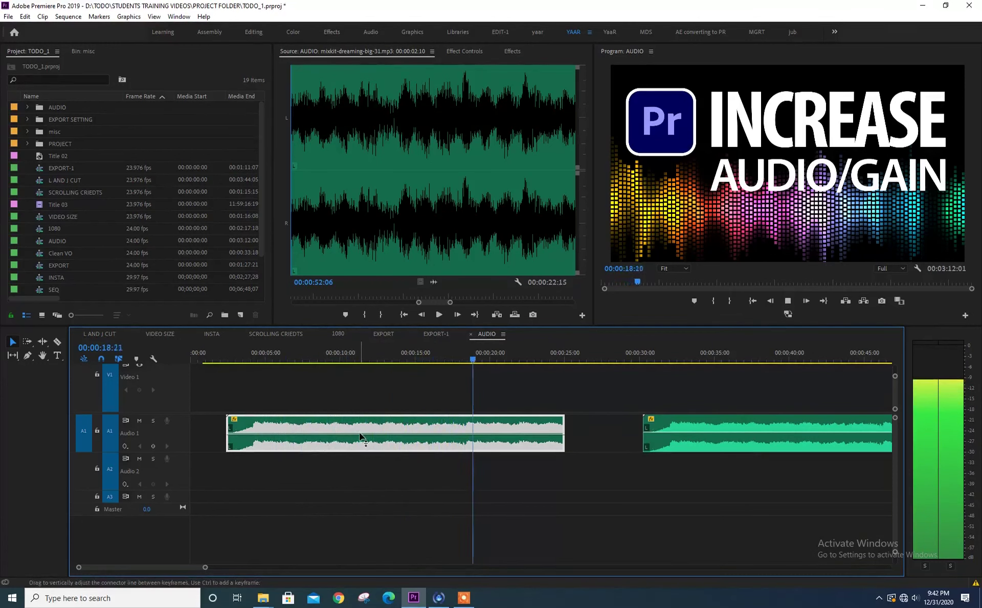
key(space)
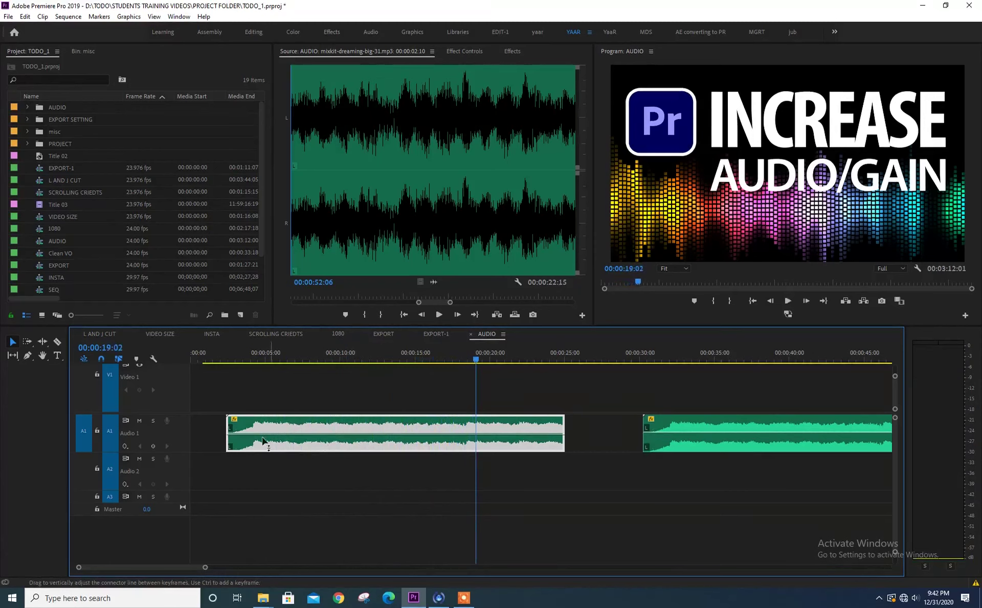
double_click(183, 422)
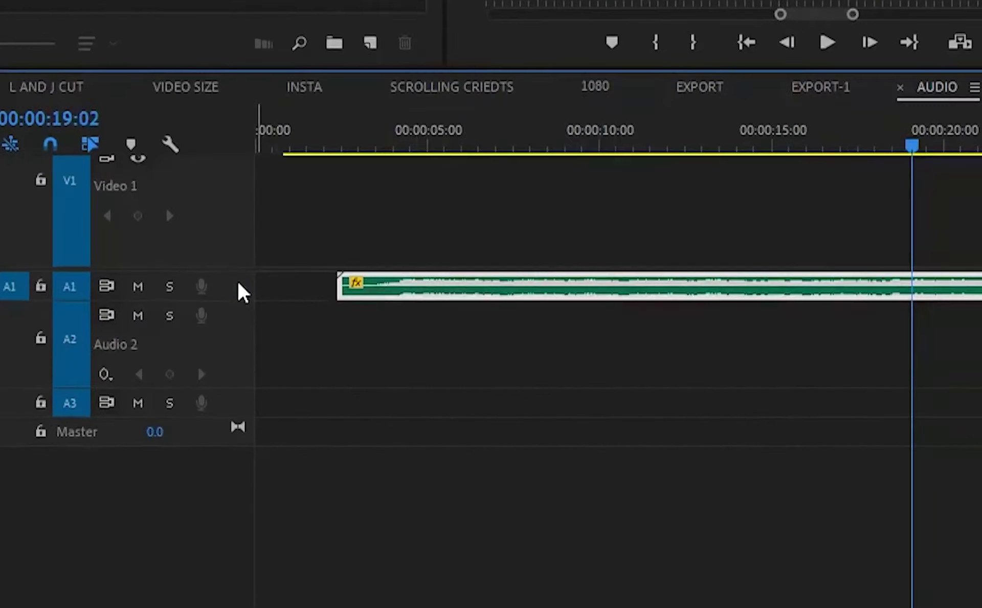
double_click(239, 290)
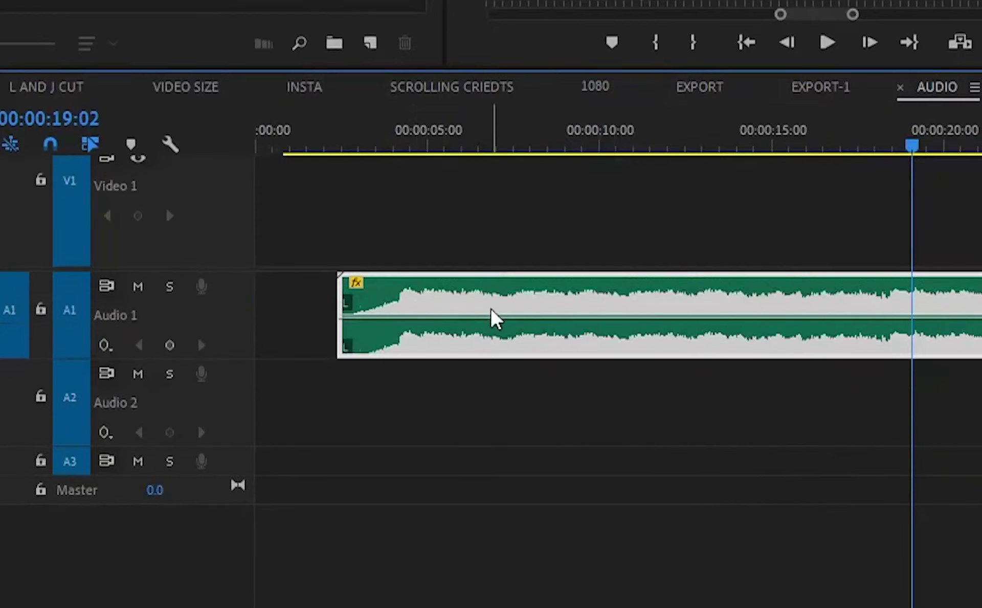
double_click(239, 290)
double_click(239, 290)
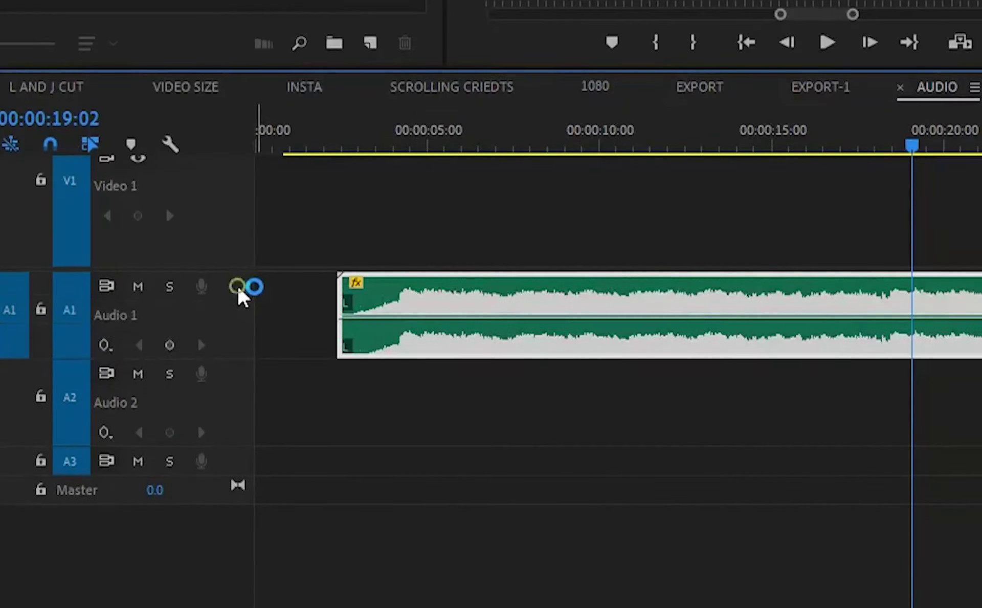
double_click(238, 291)
double_click(215, 340)
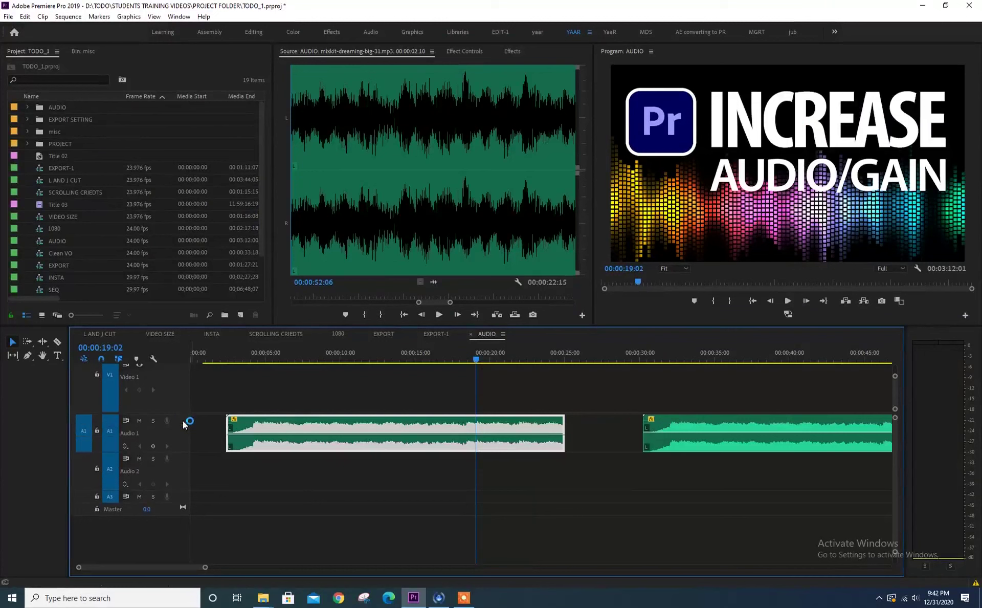
mouse_move(314, 434)
mouse_down()
mouse_move(314, 425)
mouse_move(314, 440)
mouse_up()
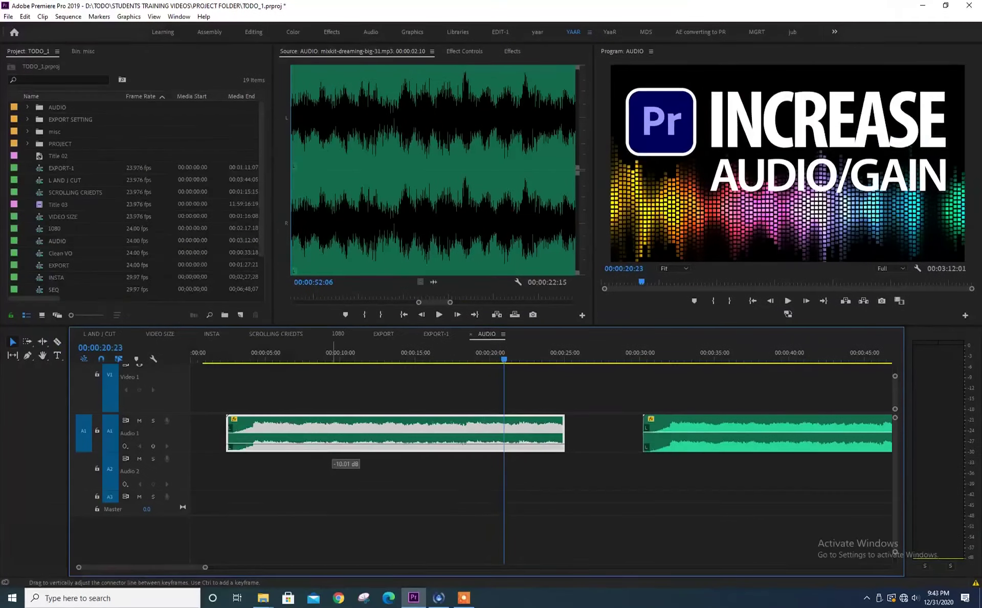
Preview from about 8 seconds, then lift the first clip's volume line above 0 dB
click(306, 353)
key(space)
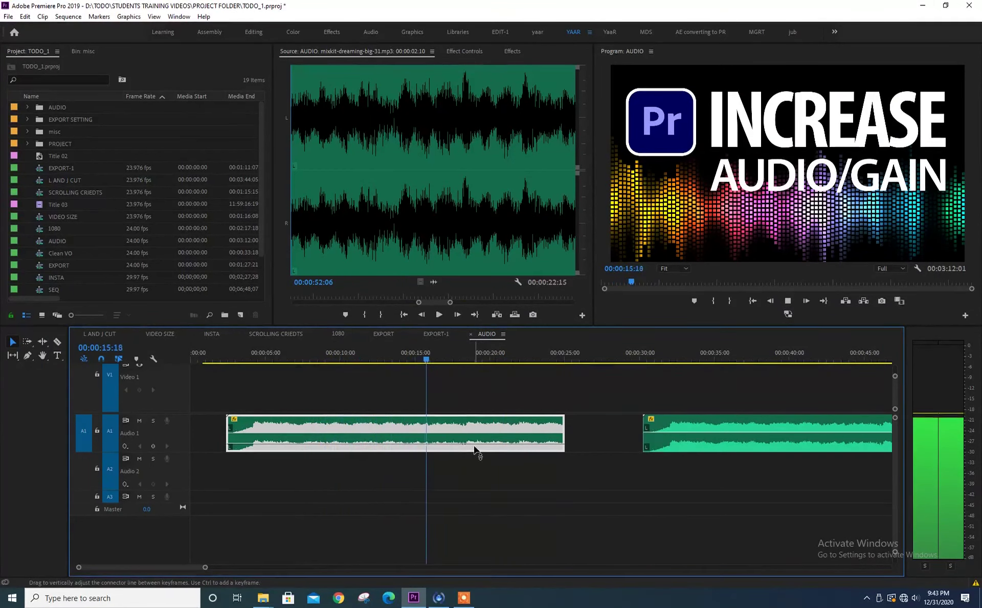
key(space)
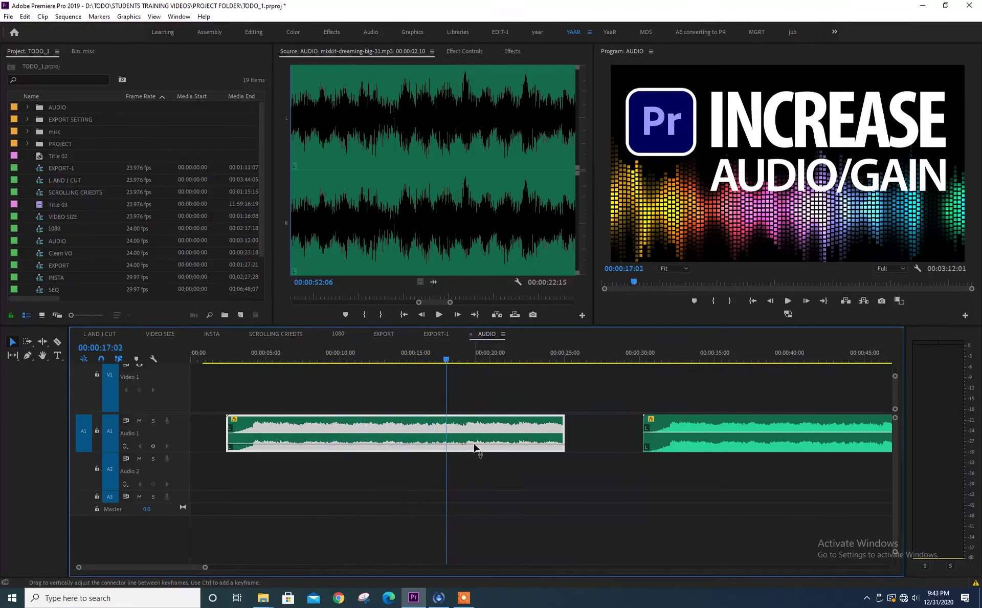
drag(475, 448, 475, 418)
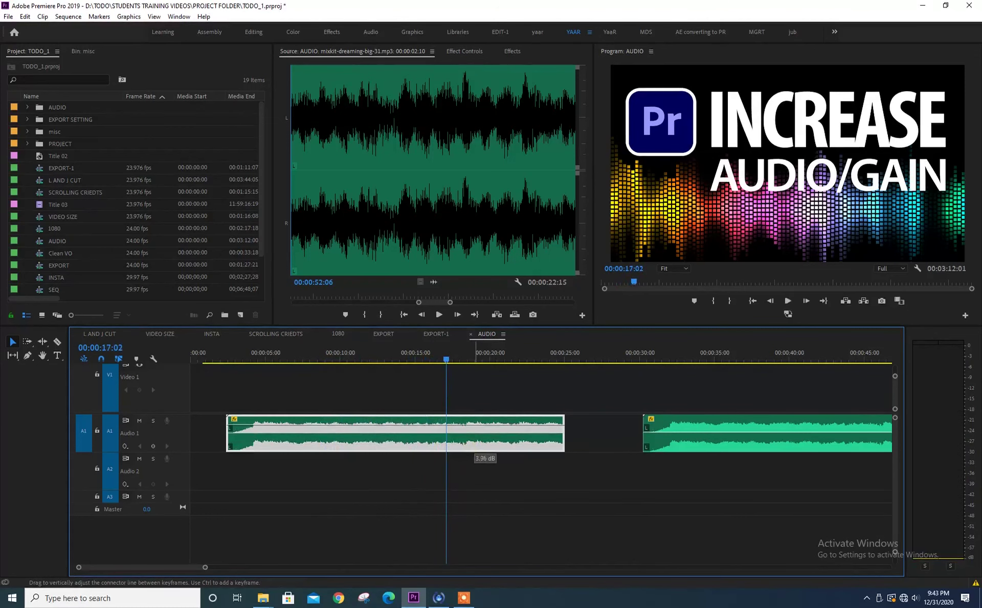
key(space)
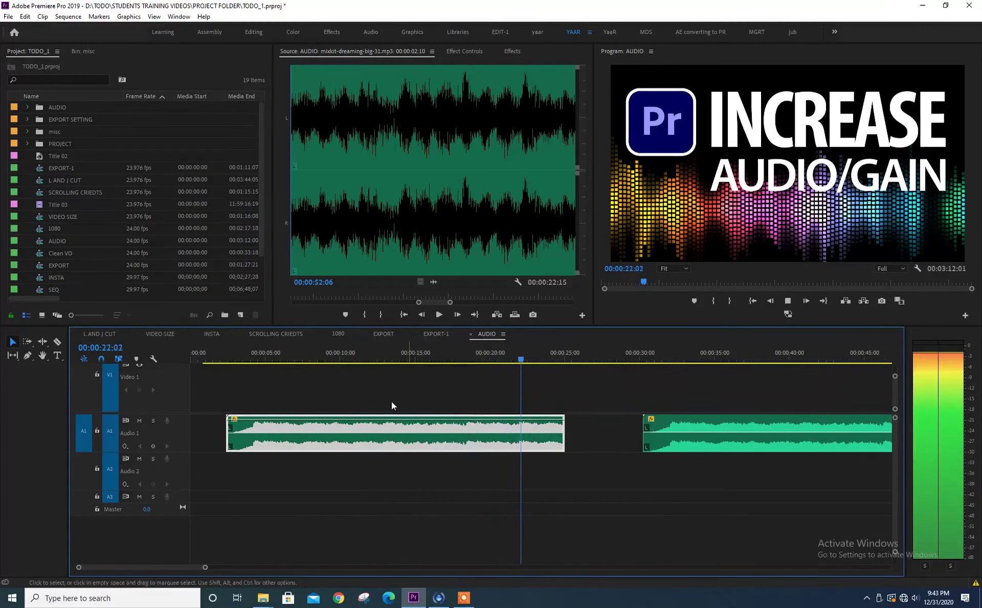
key(space)
Preview the louder clip from about 10 seconds and its start, then park the playhead at 00:00:21:00
click(341, 360)
key(space)
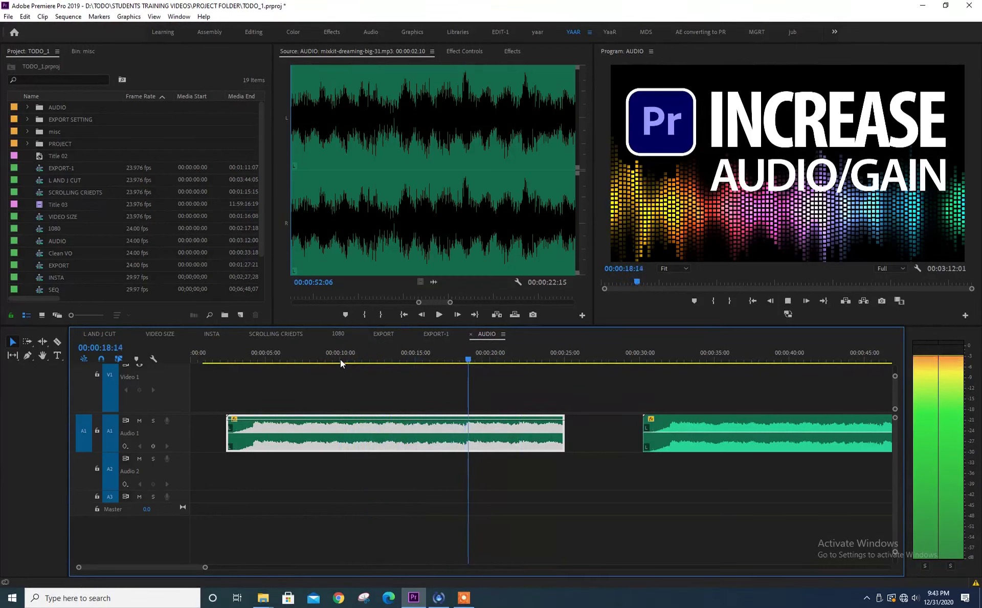
key(space)
click(226, 354)
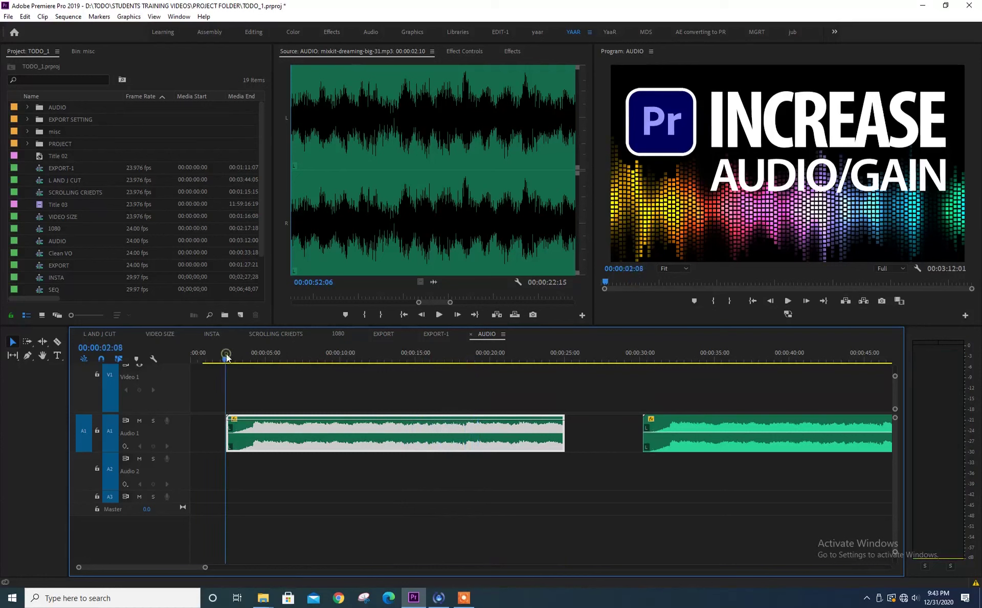
key(space)
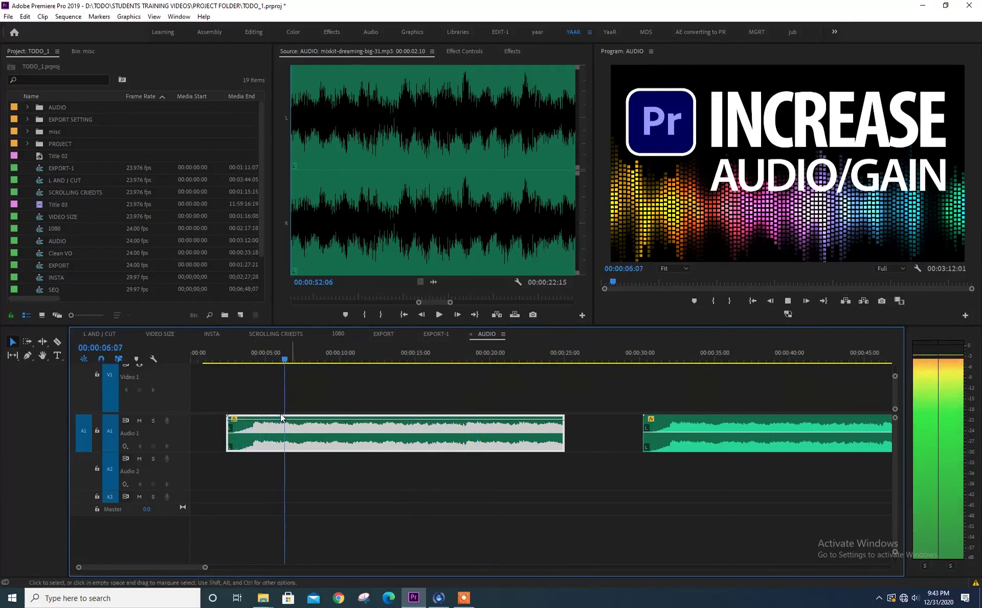
click(239, 354)
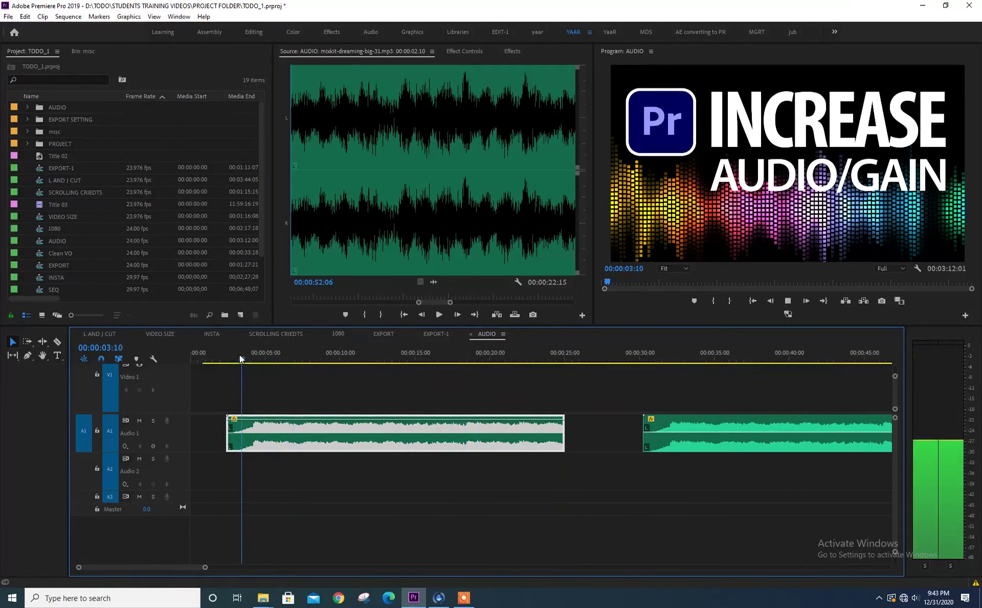
click(226, 355)
key(space)
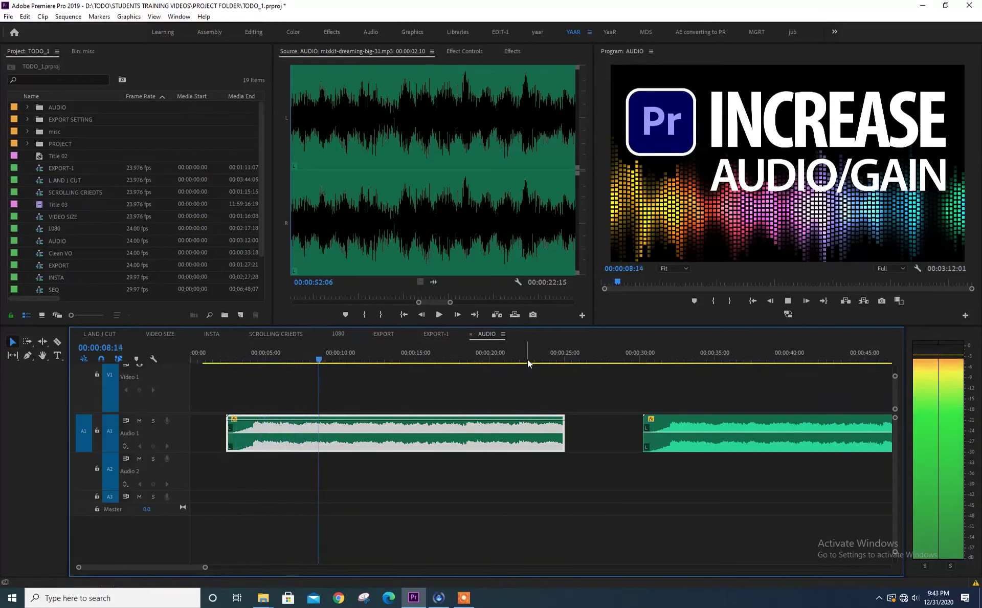
click(512, 358)
drag(511, 357, 505, 358)
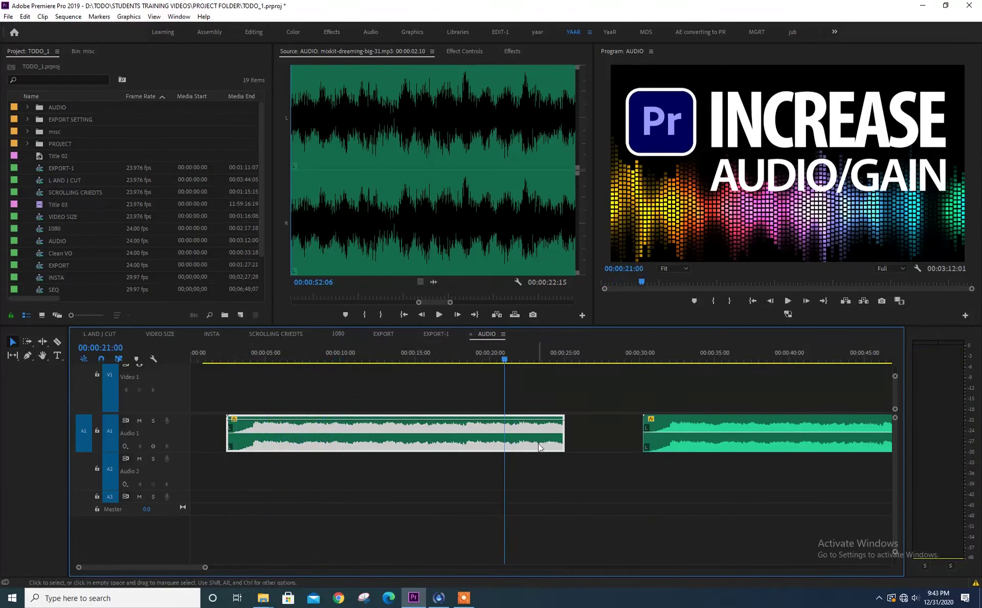
Add volume keyframes at the playhead and the first clip's end, pulling the end one down into a fade-out
click(31, 355)
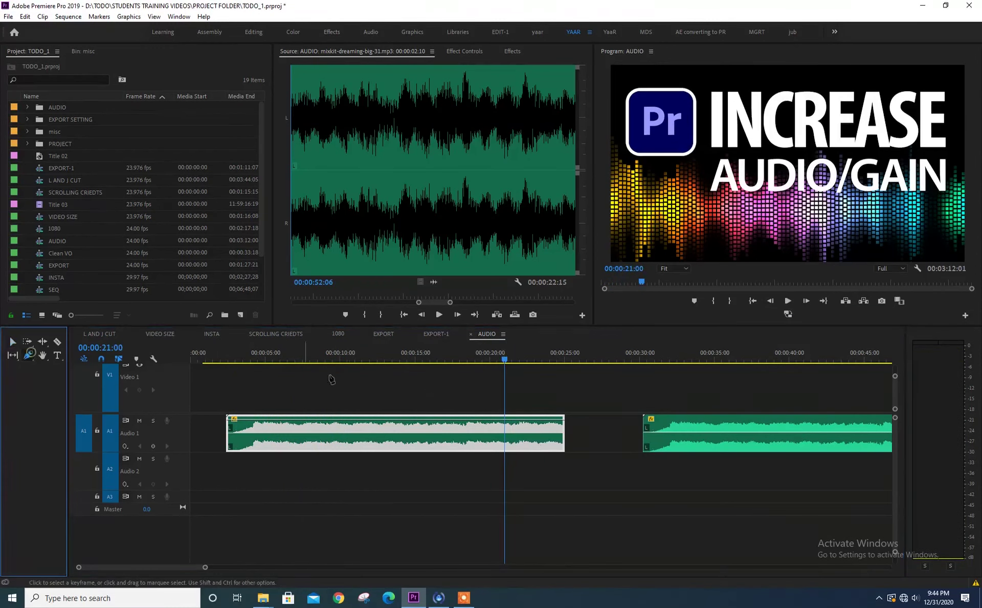
click(504, 420)
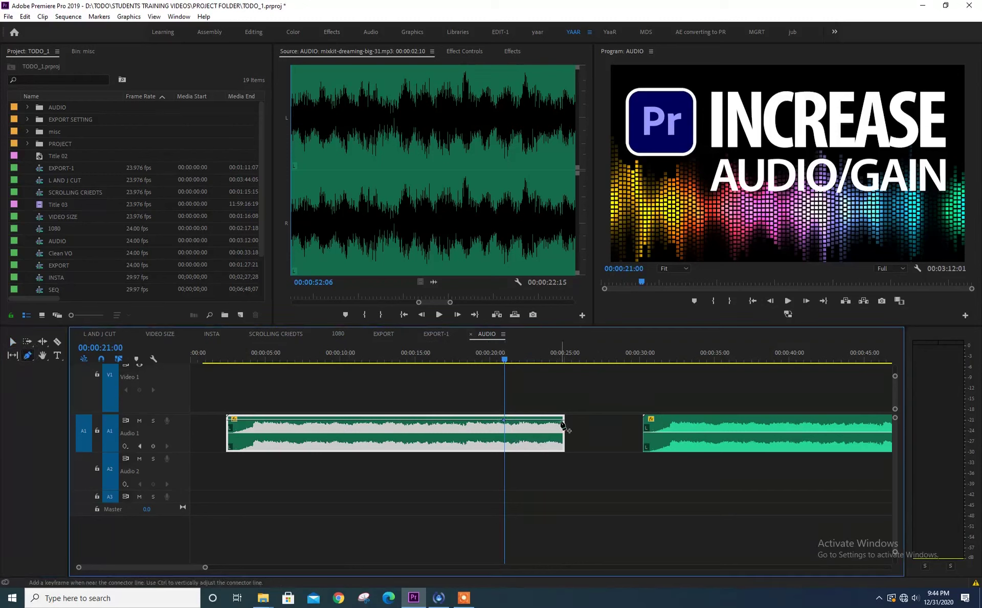
double_click(561, 420)
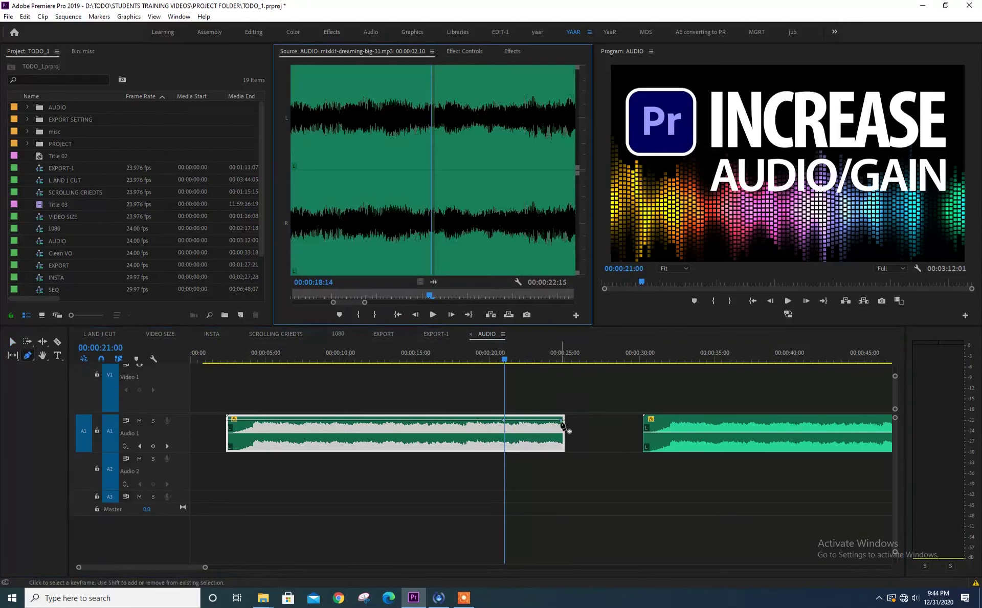
click(13, 341)
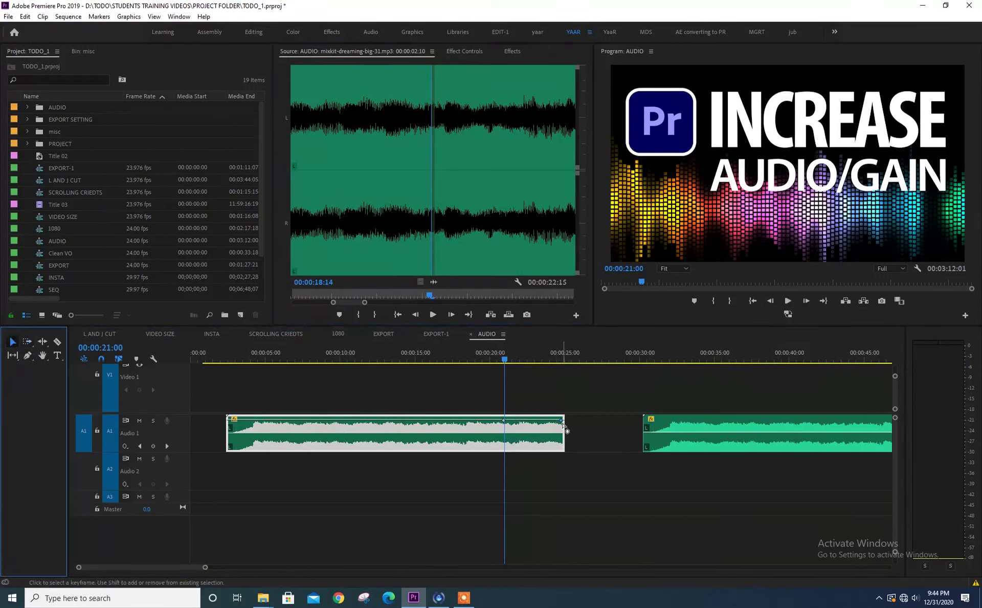
drag(562, 421, 562, 448)
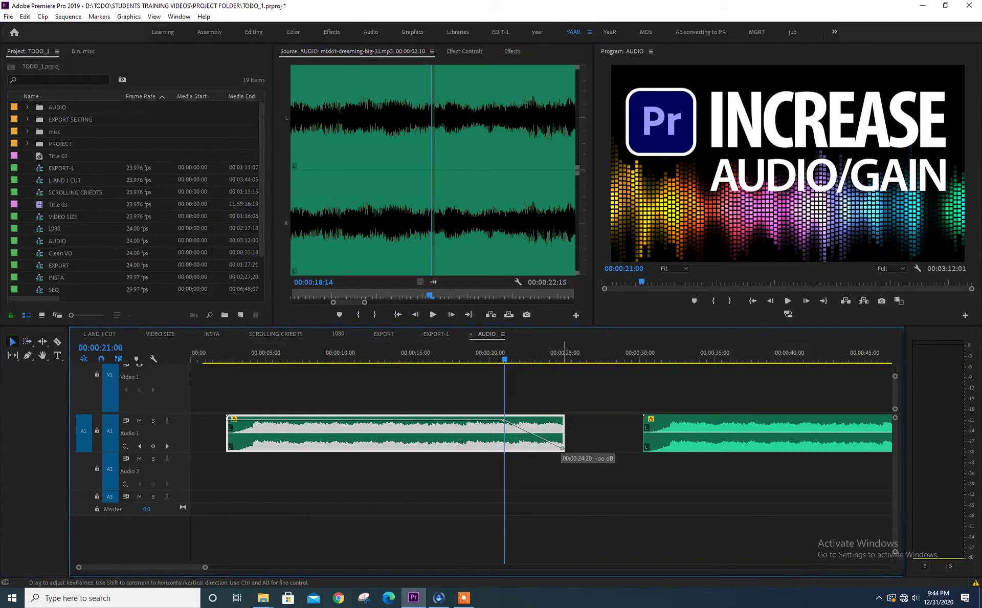
Preview the fade from about 16 seconds, then lower the clip's main volume to about -0.15 dB
click(428, 359)
key(space)
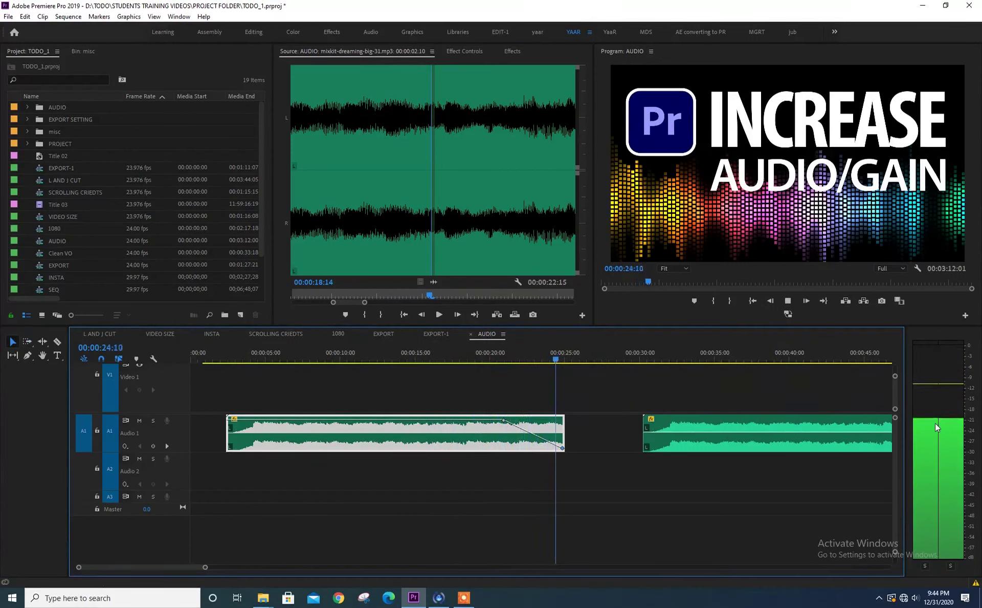
key(space)
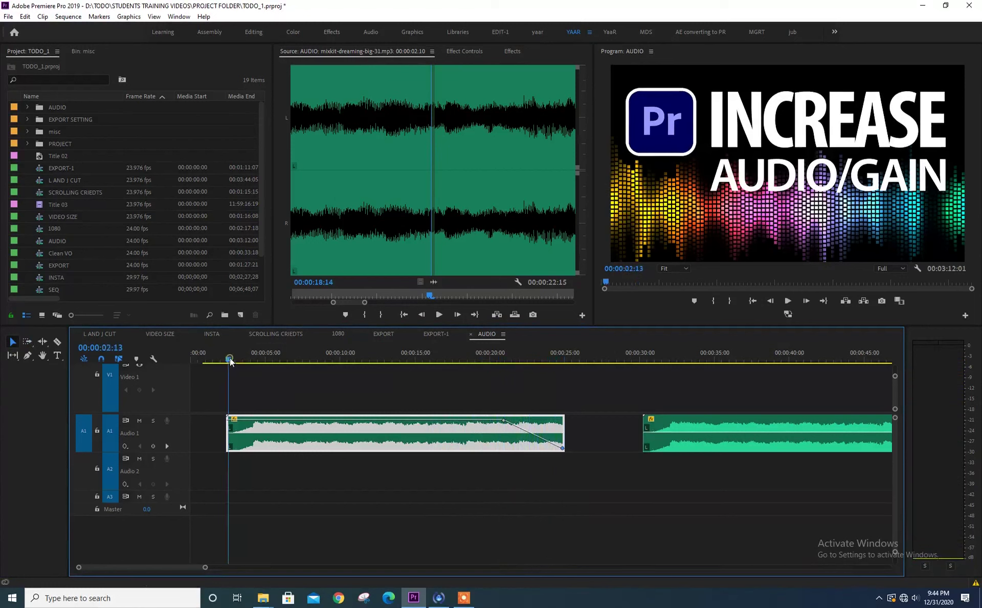
key(space)
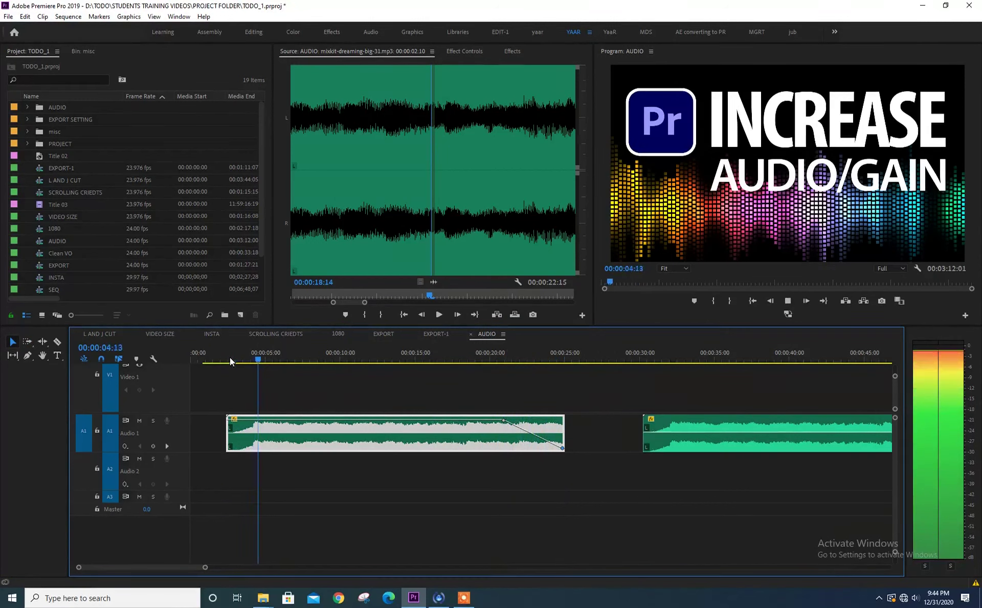
key(space)
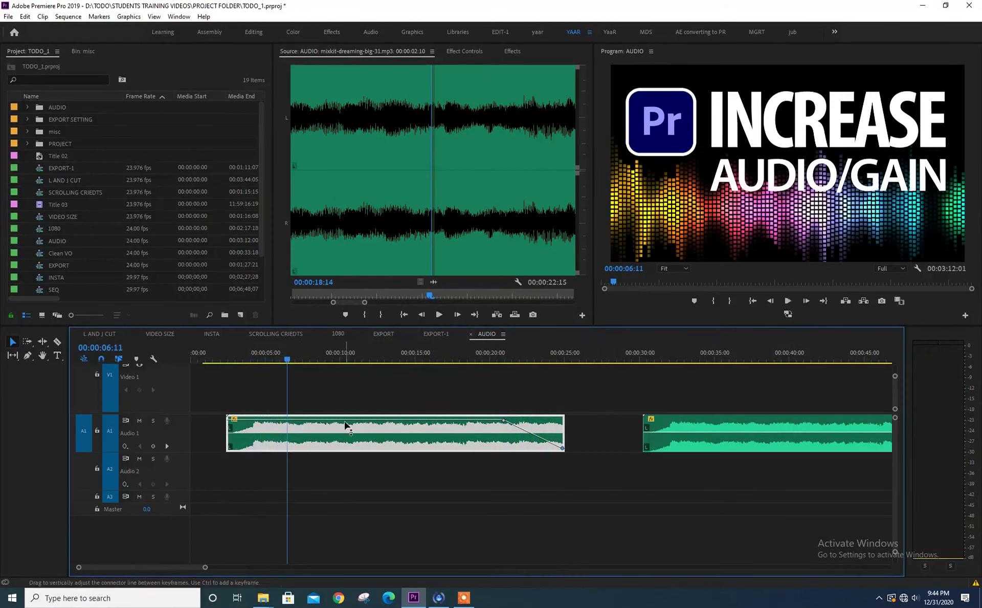
drag(345, 426, 346, 434)
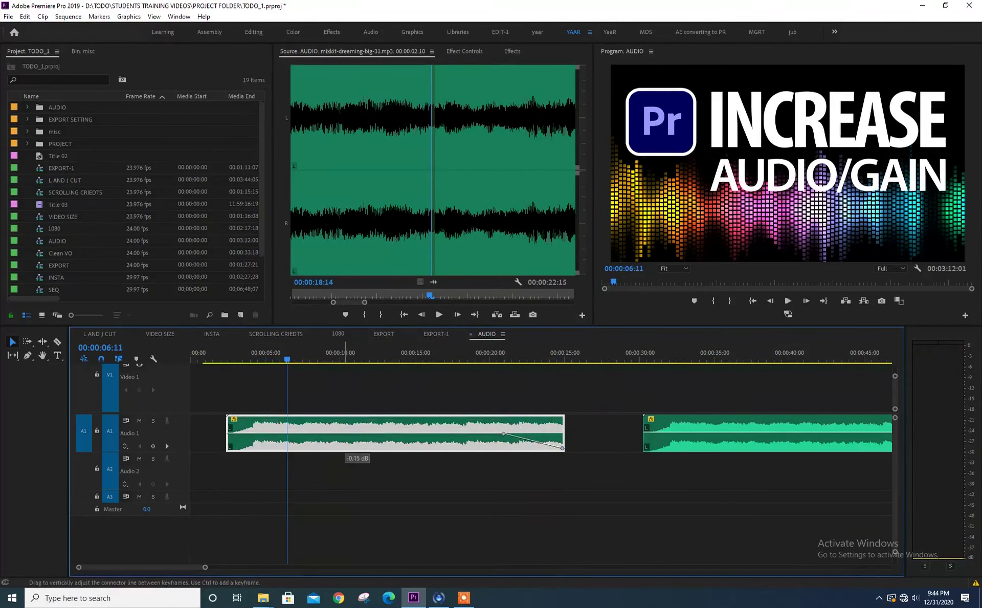
key(minus)
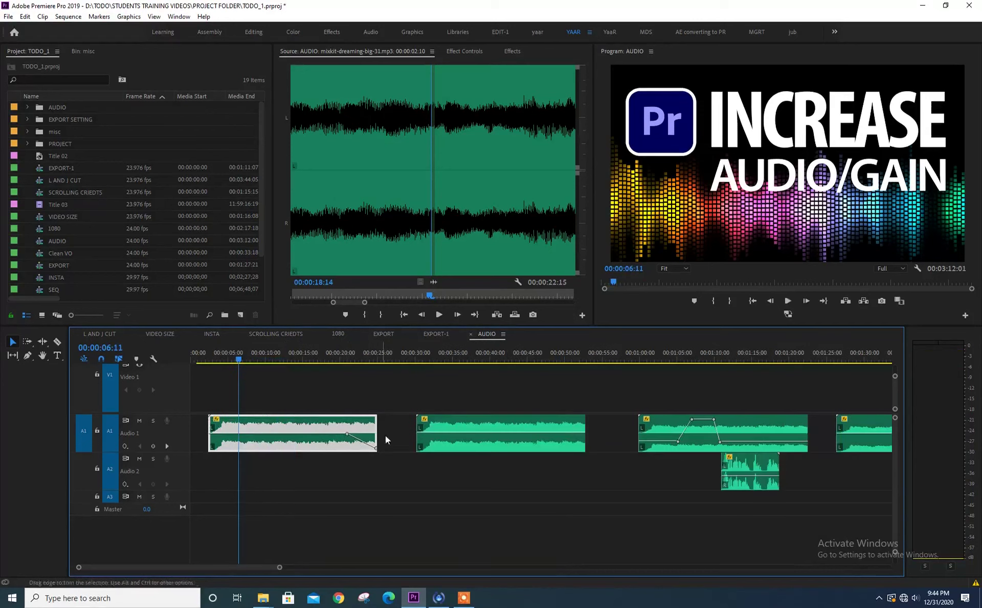
click(415, 357)
key(space)
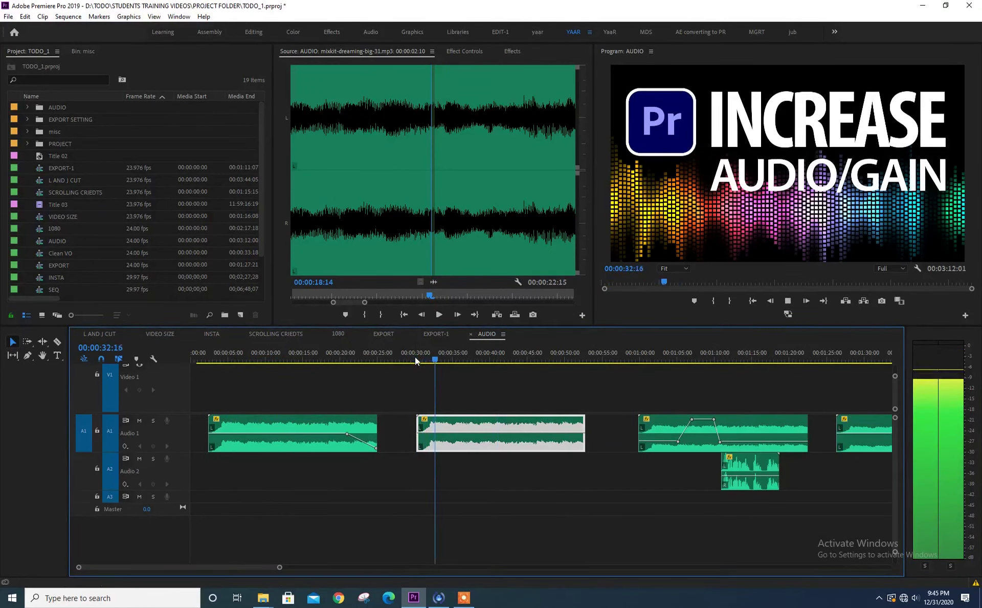
key(space)
click(465, 396)
click(463, 424)
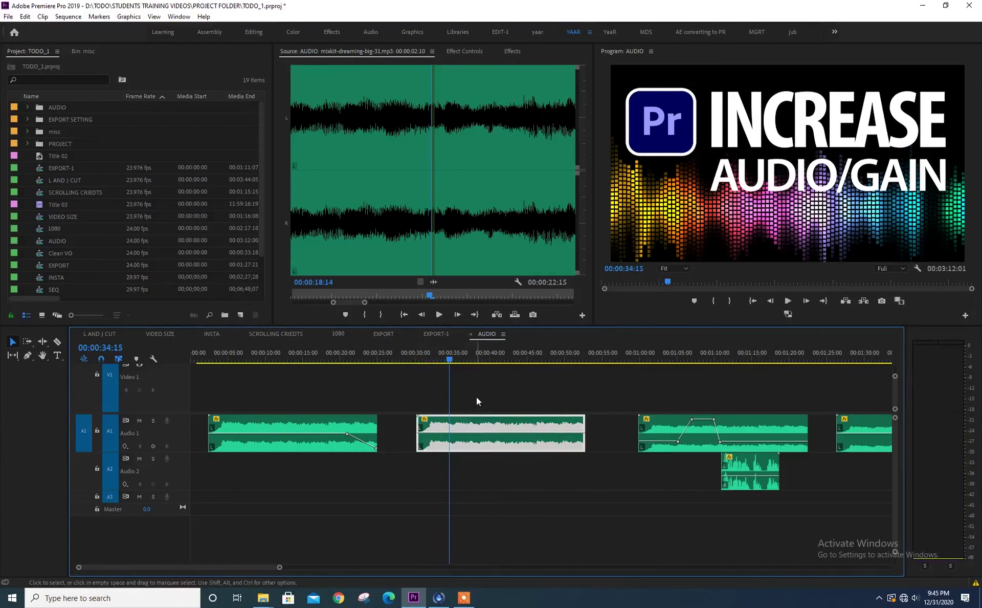
key(space)
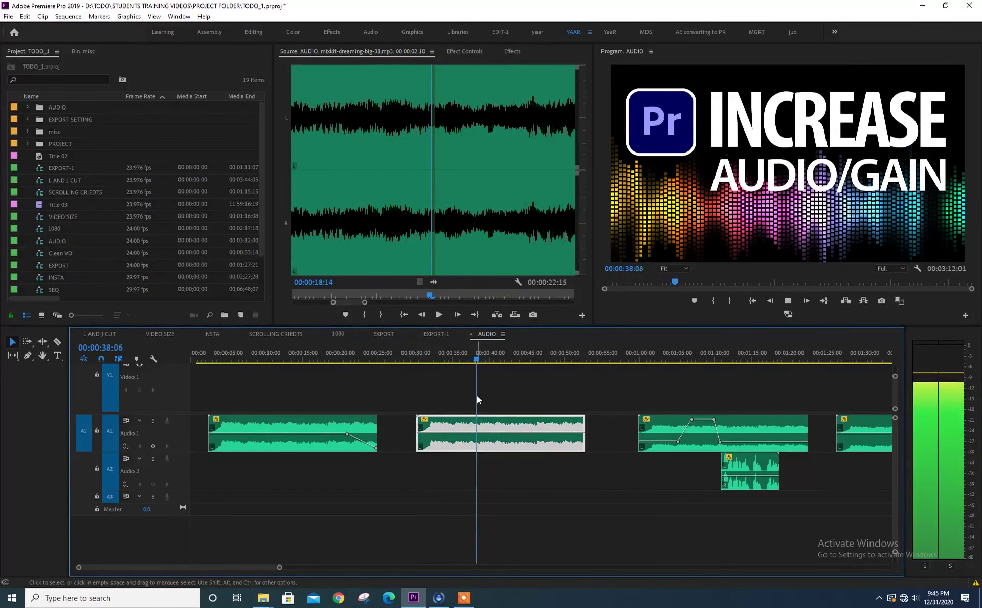
key(space)
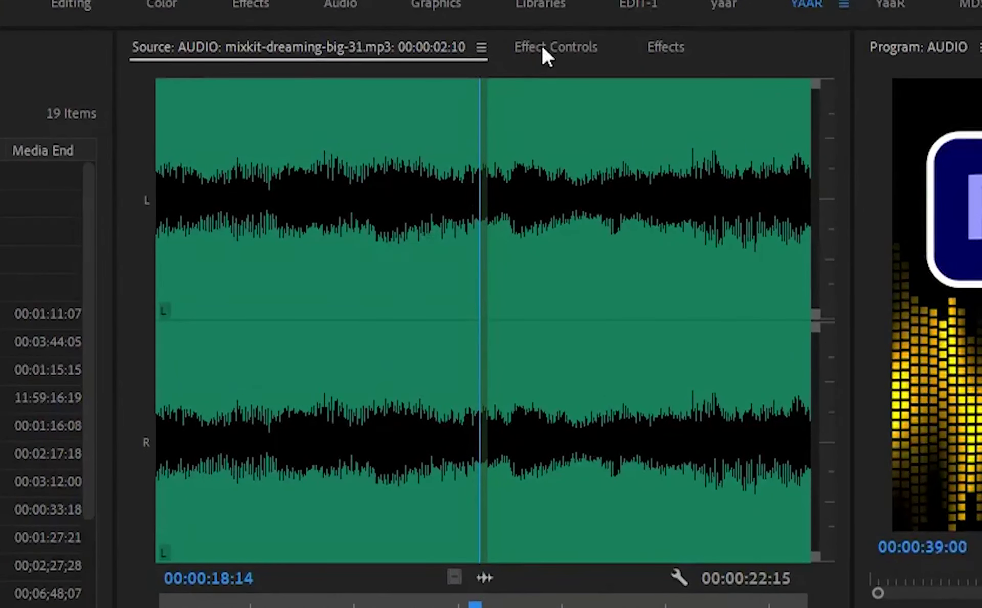
In Effect Controls, set the second clip's volume Level to 6.0 dB and play it back
click(544, 49)
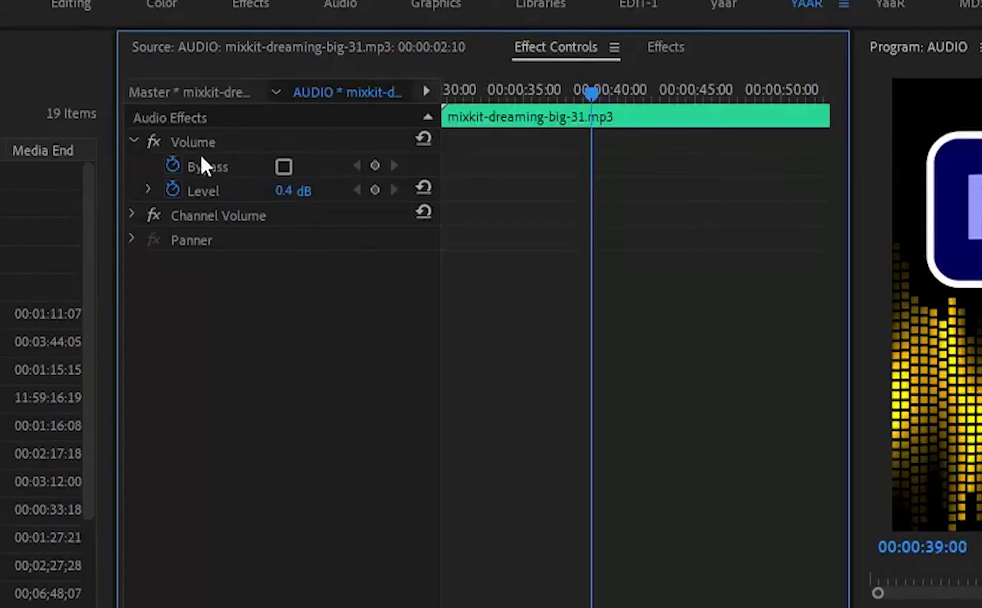
click(287, 191)
text(6)
key(Return)
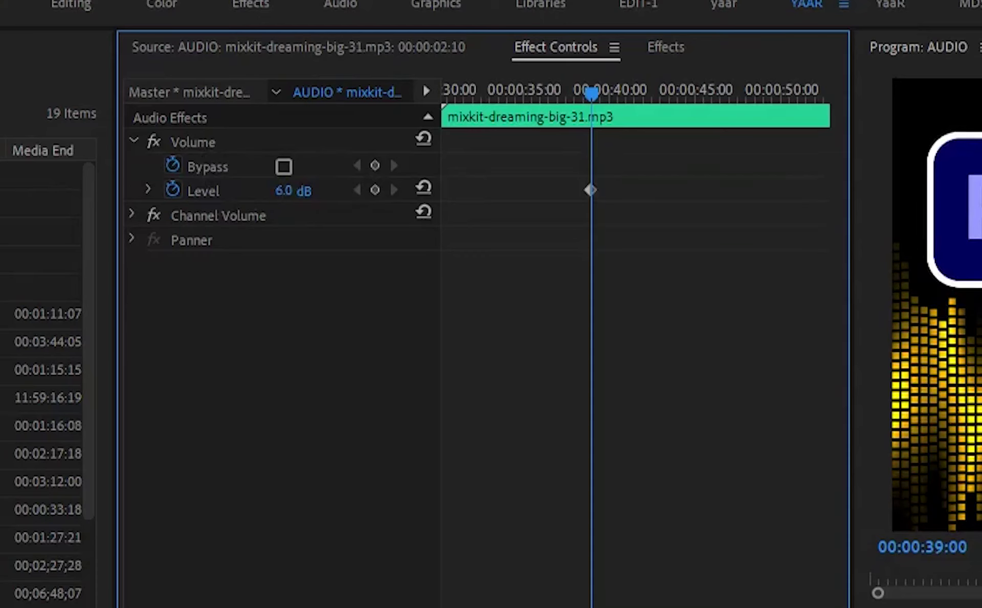
key(space)
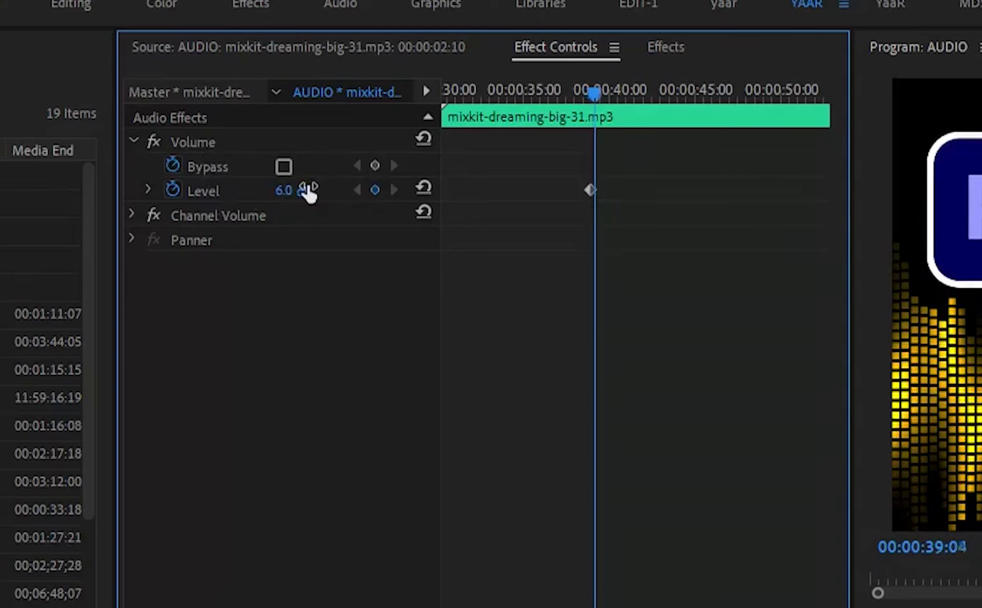
Try much lower Level values at the 00:00:39:00 keyframe, such as -78.3 dB, and preview them
click(356, 189)
drag(286, 190, 195, 190)
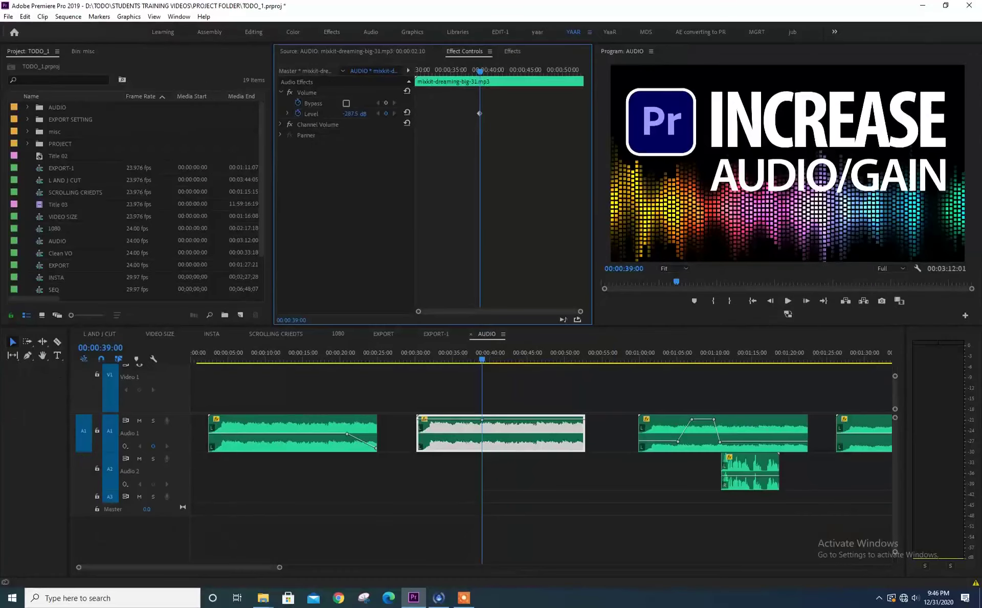
drag(357, 113, 373, 112)
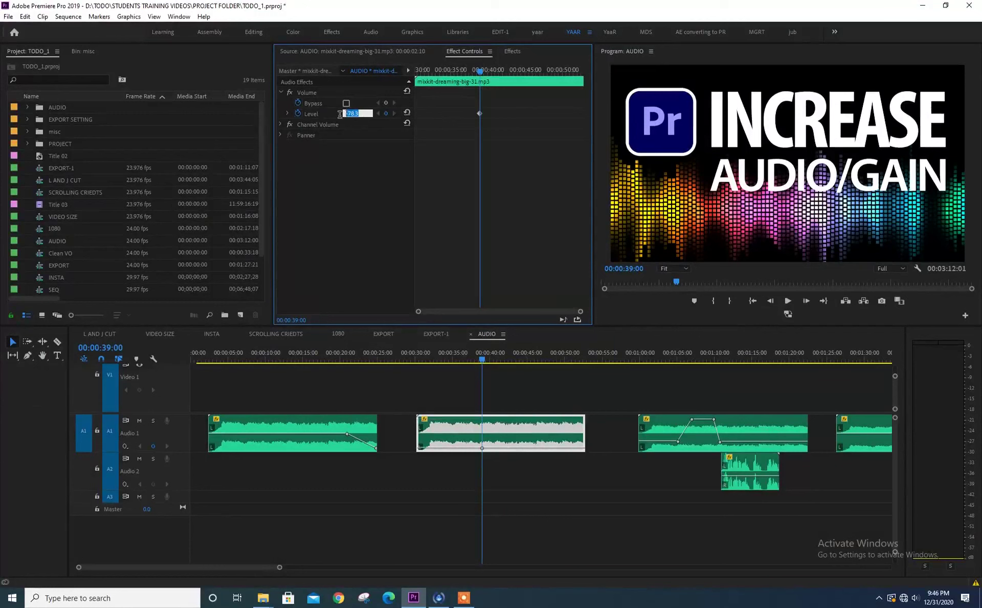
key(space)
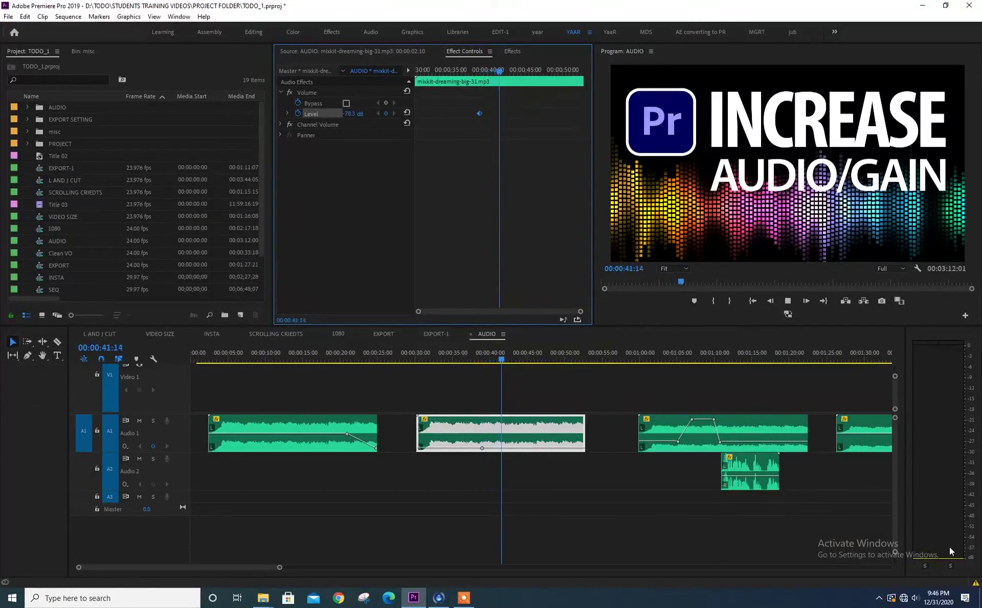
key(space)
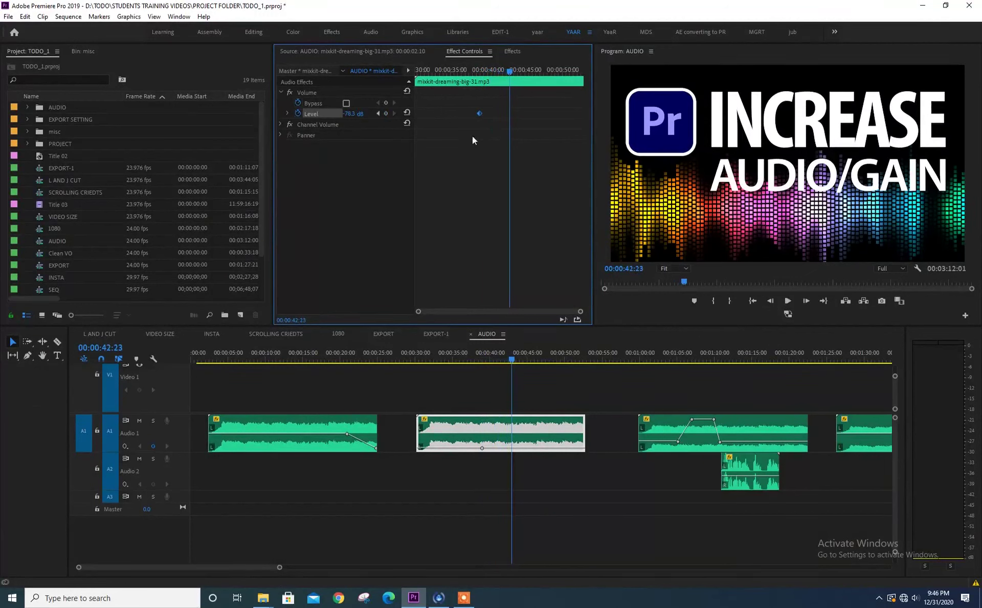
click(379, 112)
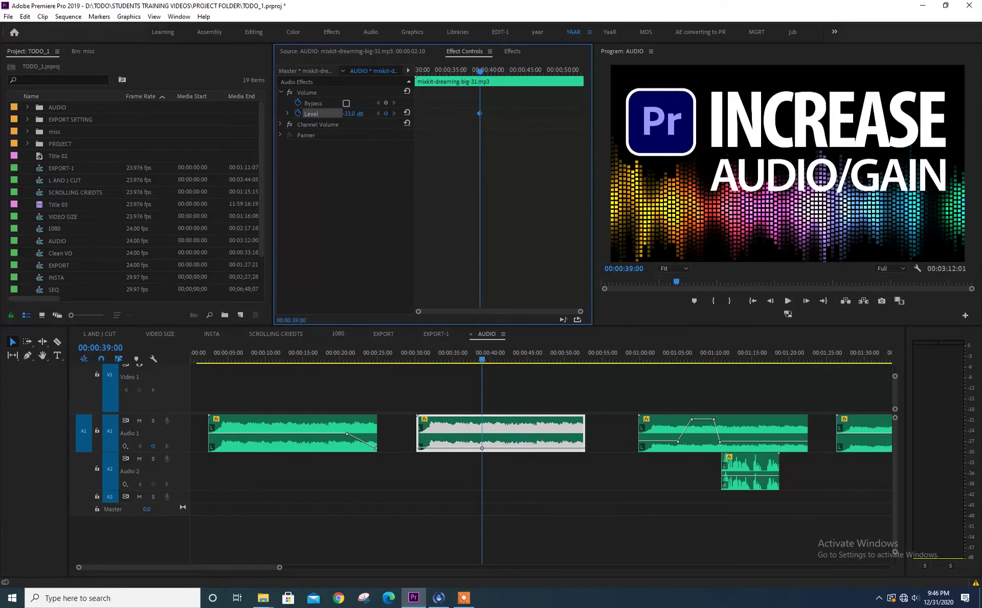
key(space)
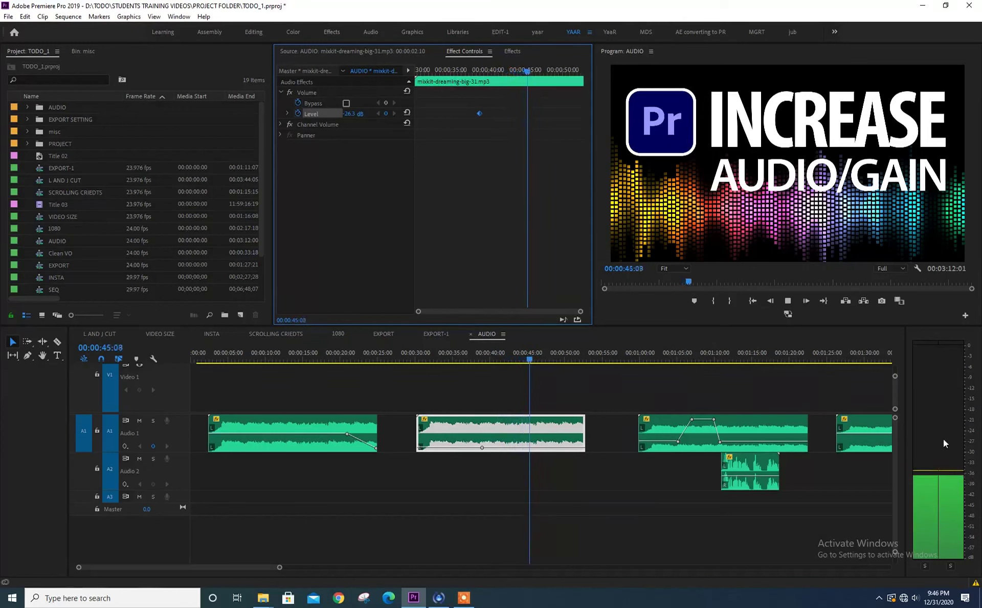
key(space)
Settle the 00:00:39:00 keyframe's Level at -15.0 dB after trying -40.5 dB, and preview it
click(379, 112)
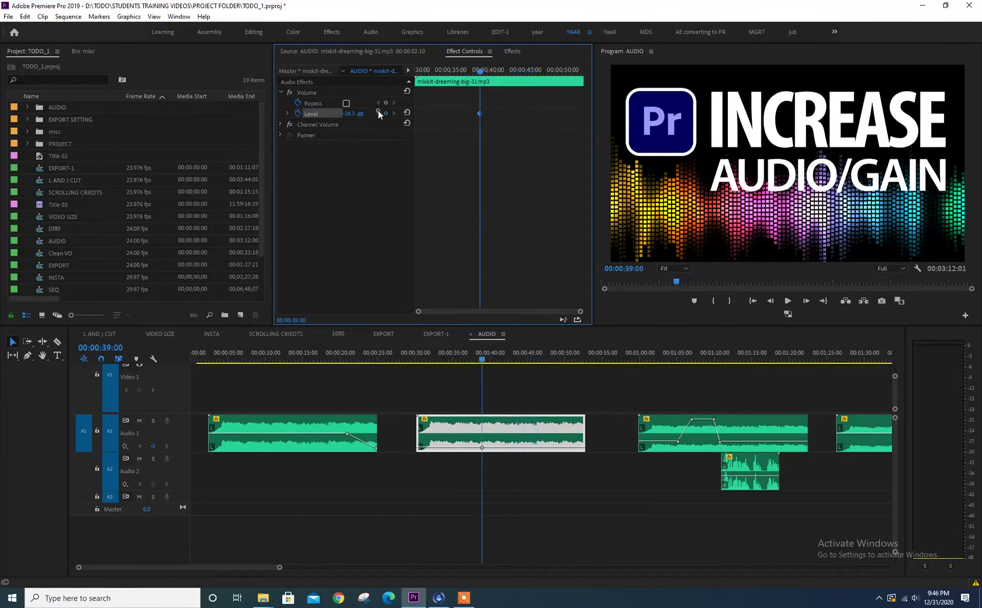
drag(353, 113, 332, 114)
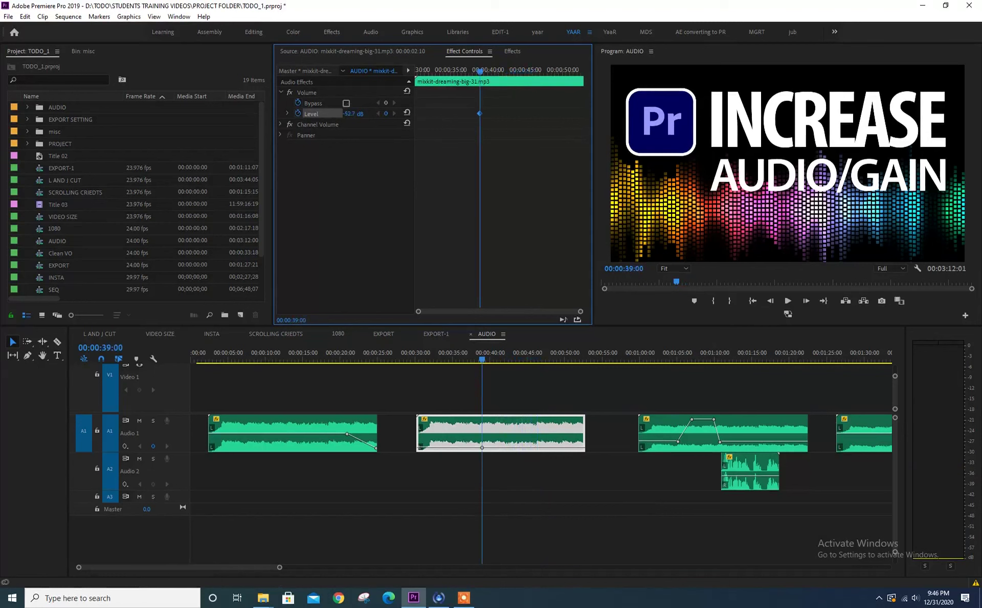
drag(353, 113, 358, 113)
key(space)
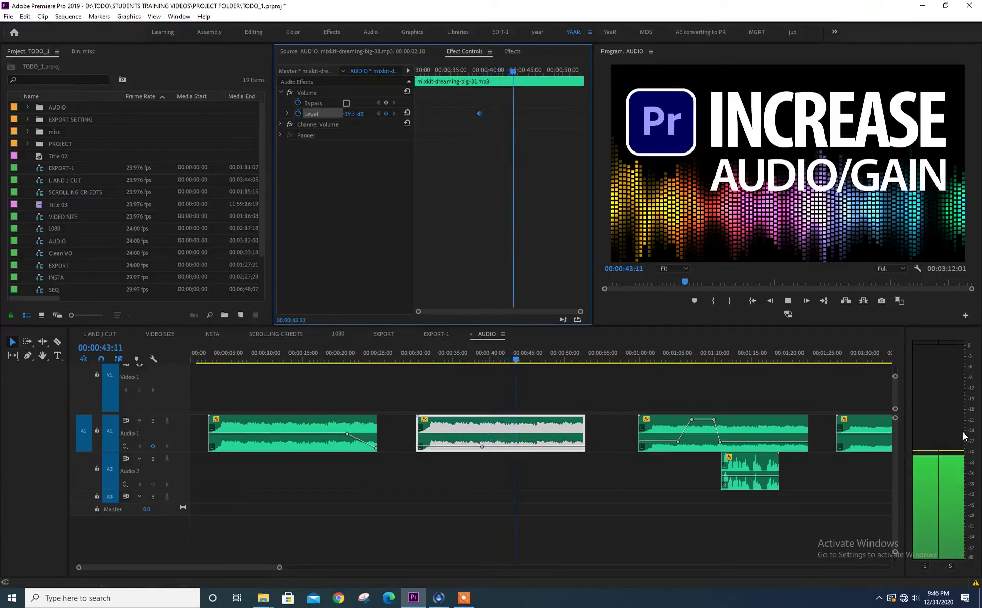
key(space)
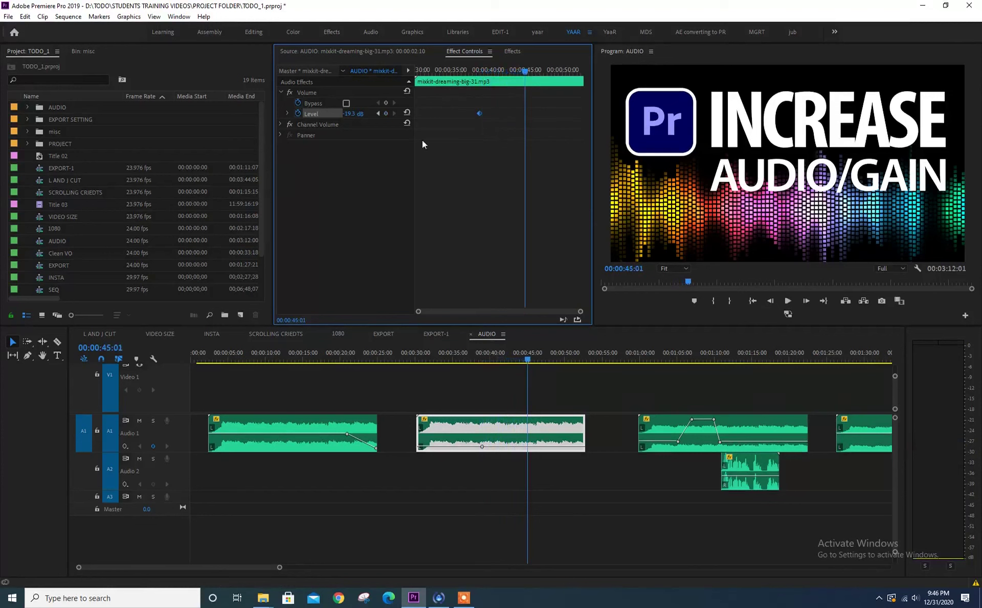
click(377, 113)
click(349, 113)
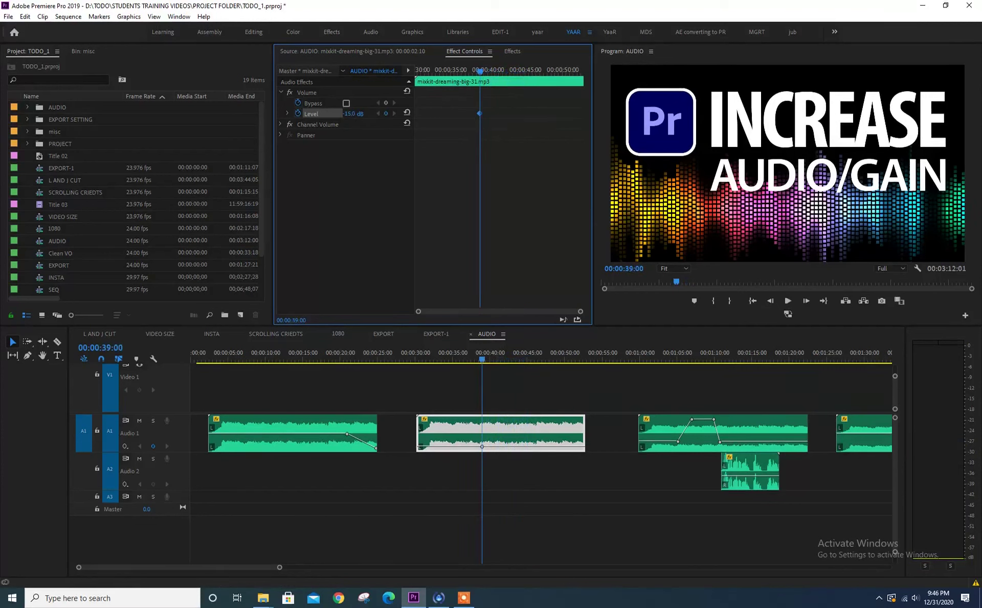
click(358, 113)
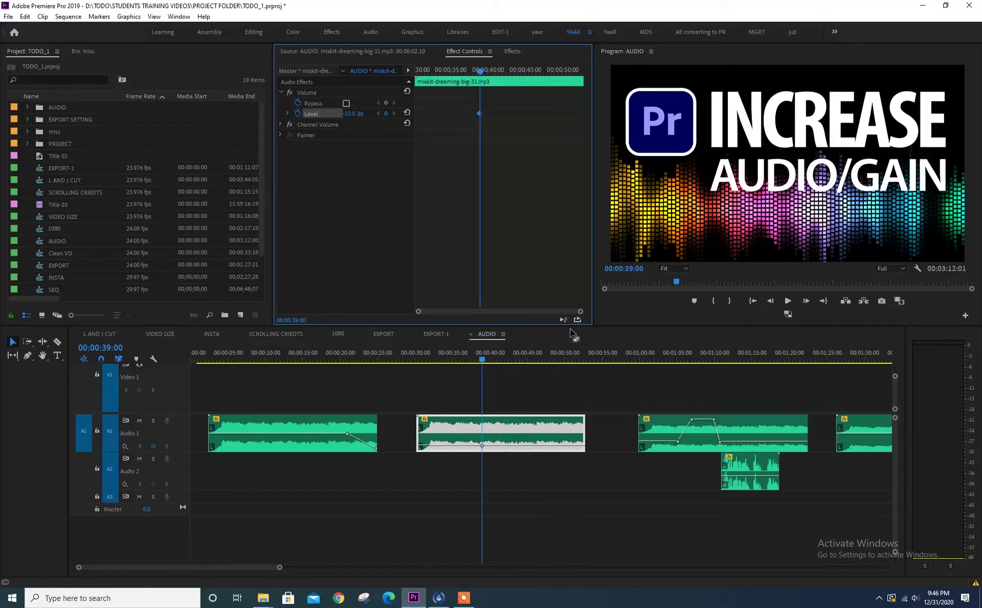
key(space)
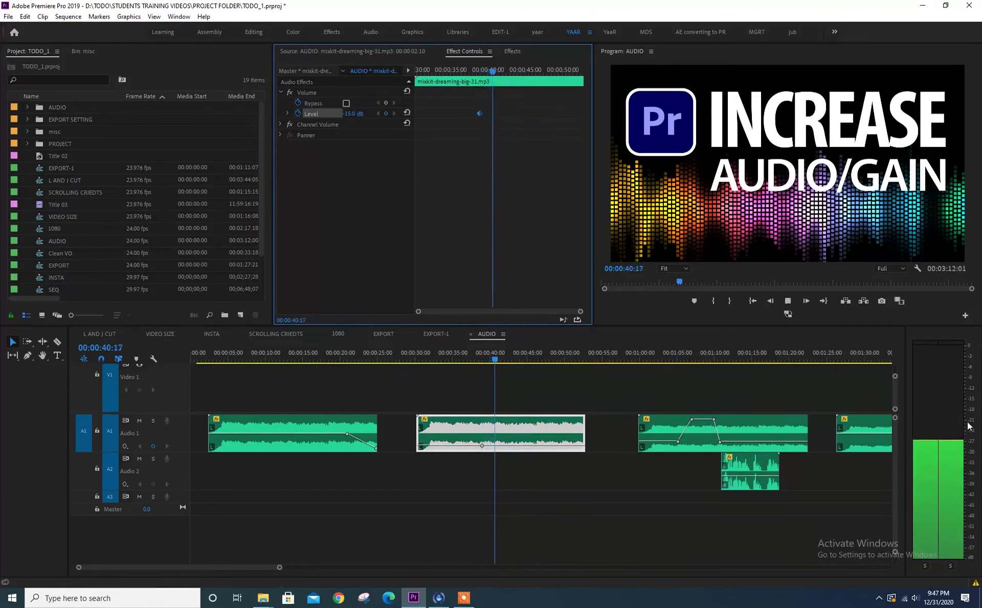
key(space)
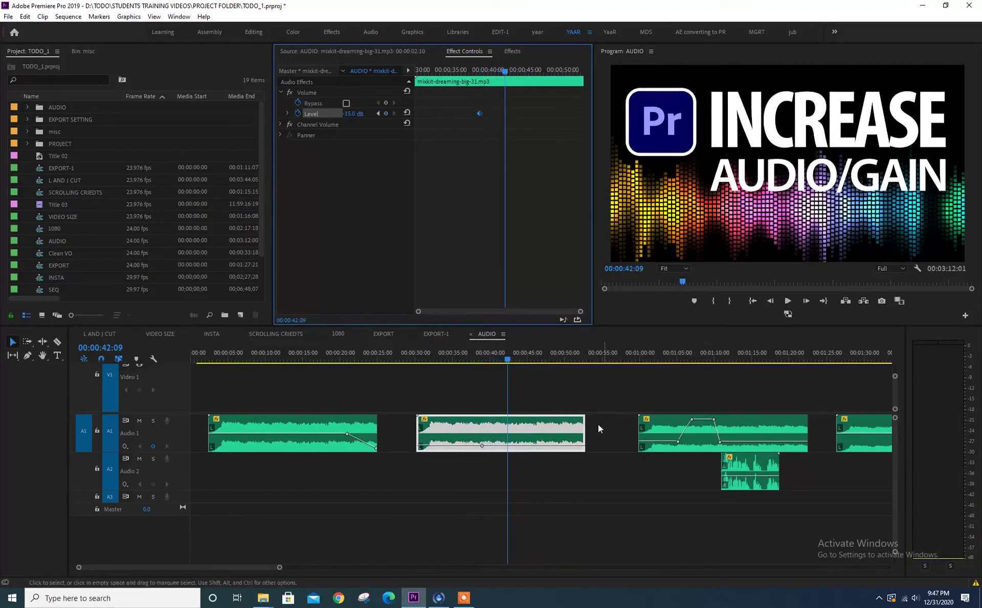
click(657, 357)
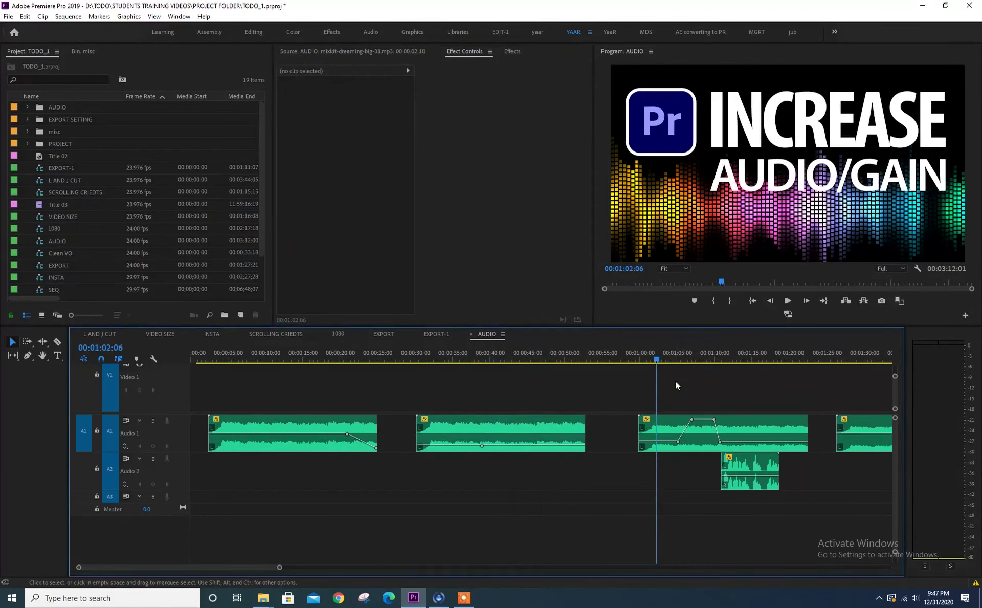
Zoom in around the third Audio 1 clip and play it to hear its volume dip
key(minus)
key(equal)
key(space)
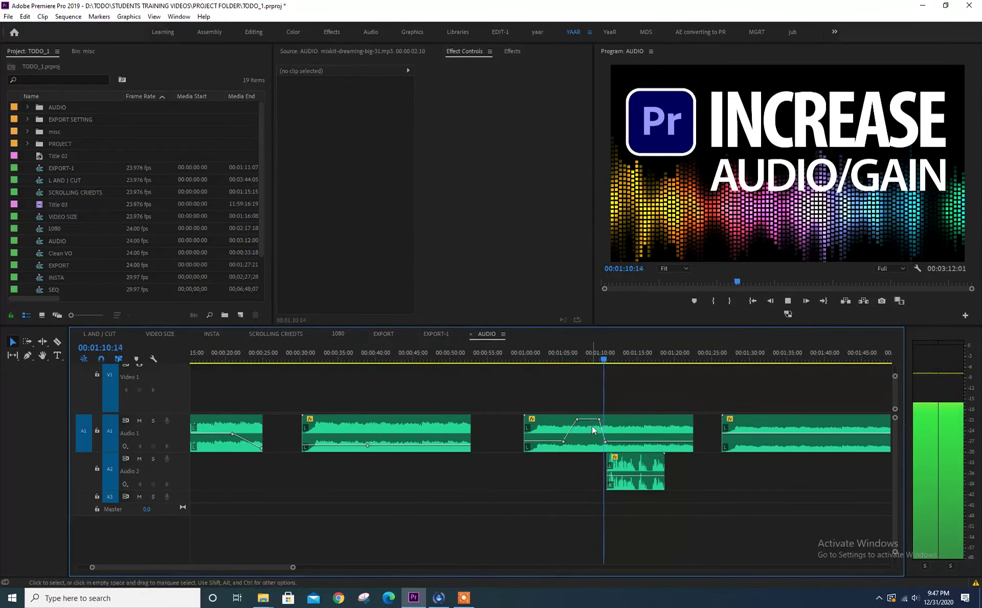
key(space)
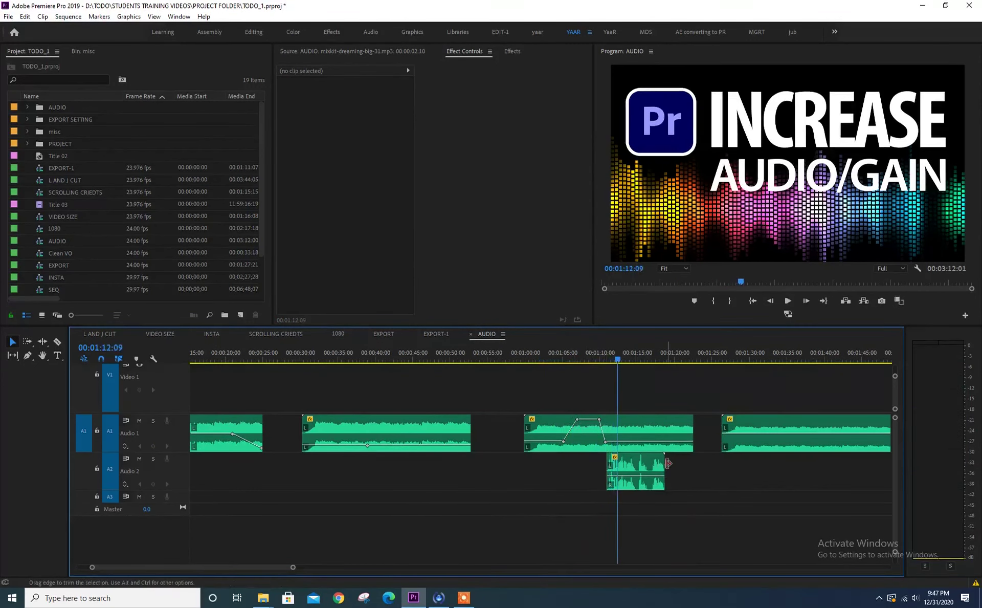
Delete the third Audio 1 clip's last two Level keyframes so its volume stays at 6.0 dB
click(572, 355)
click(627, 424)
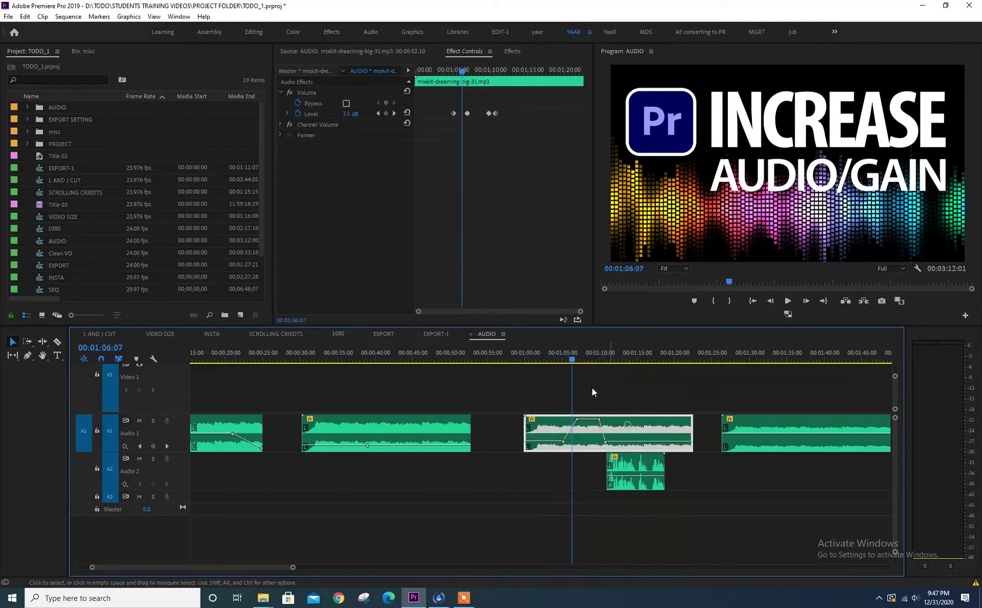
click(394, 113)
click(393, 113)
click(384, 114)
click(395, 113)
click(387, 113)
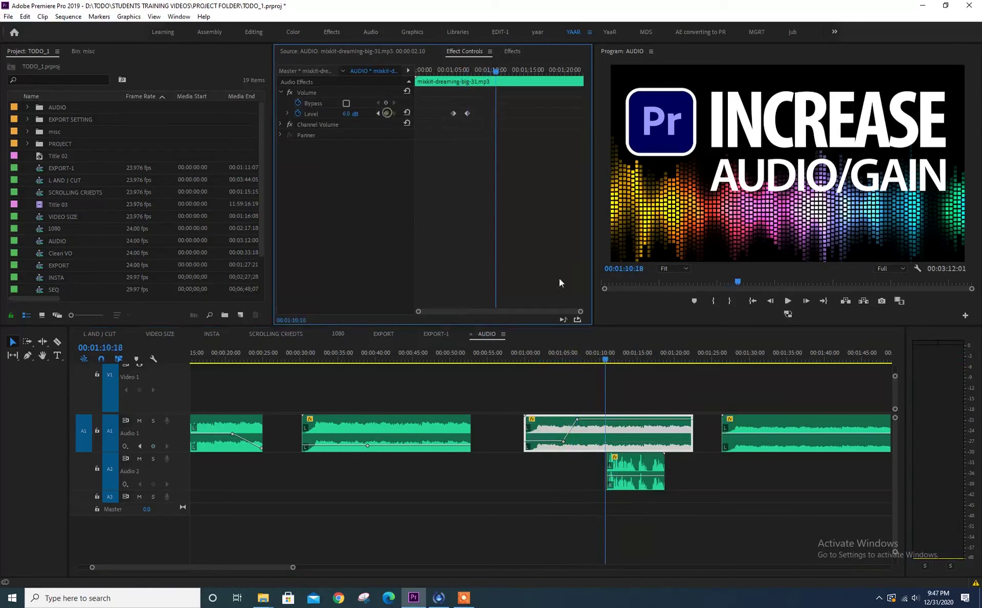
Play the flattened volume from about 00:01:05 and 00:01:10, then park the playhead at 00:01:09:18
click(565, 359)
key(space)
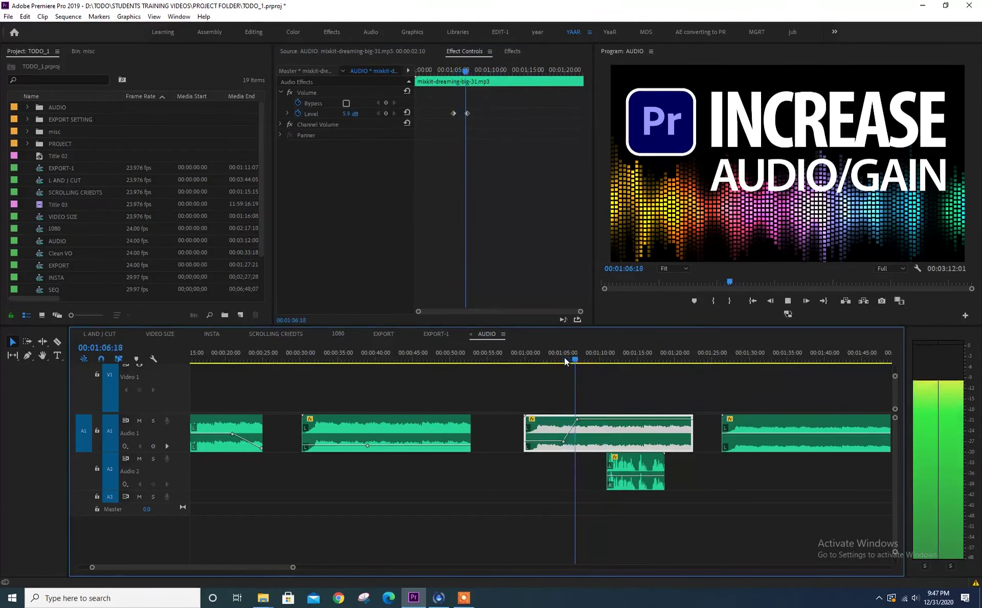
key(=)
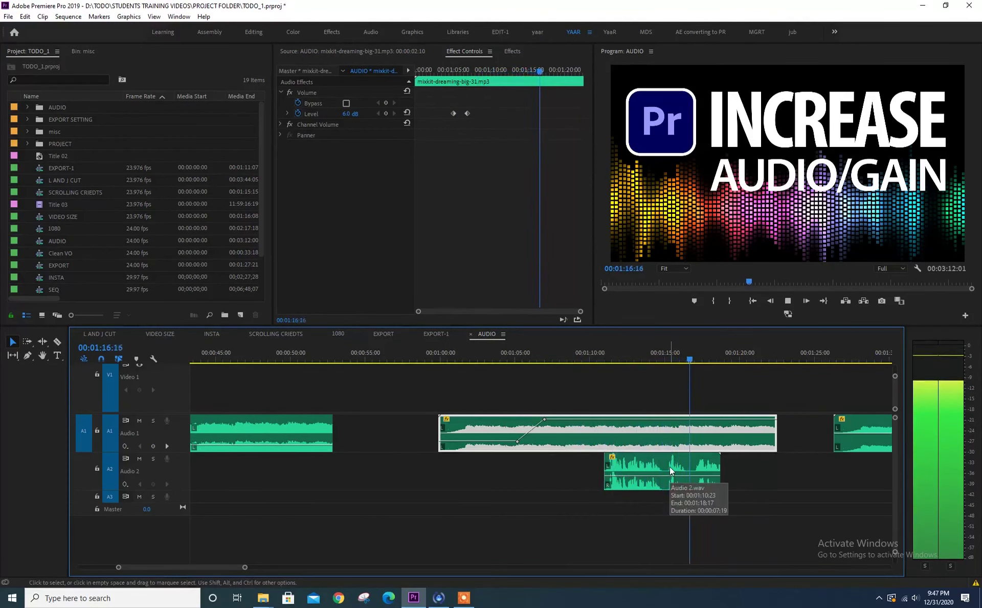
key(space)
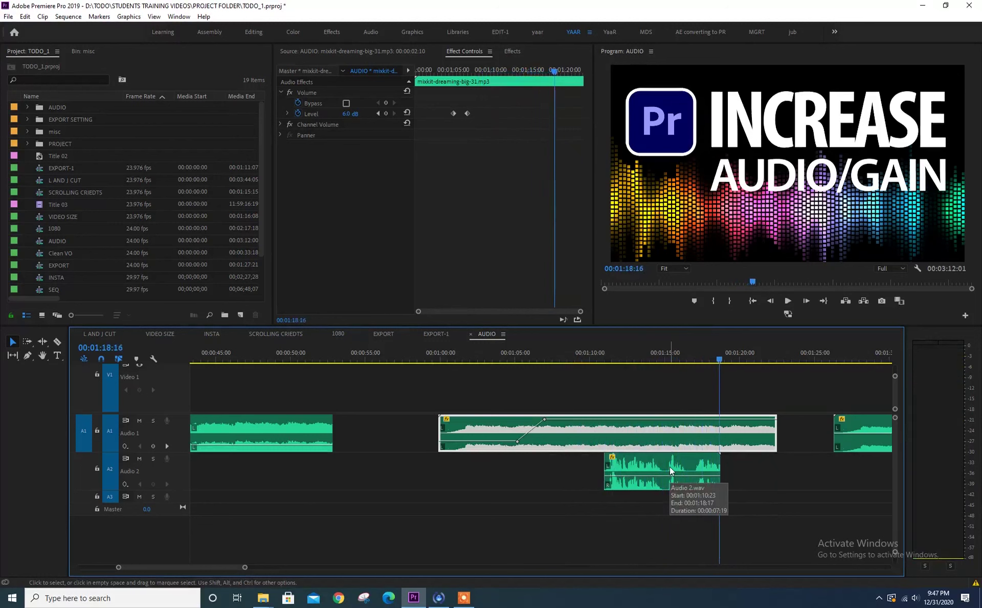
click(602, 354)
key(space)
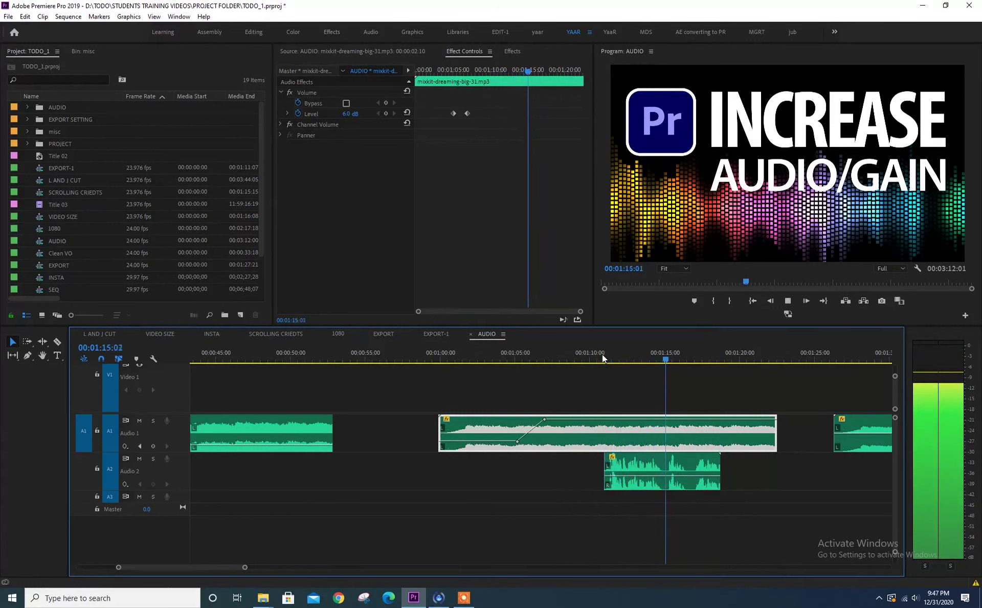
key(space)
click(585, 359)
Add Level keyframes at 00:01:09:07 and 00:01:10:21, lowering the second to -4.7 dB
drag(588, 358, 581, 358)
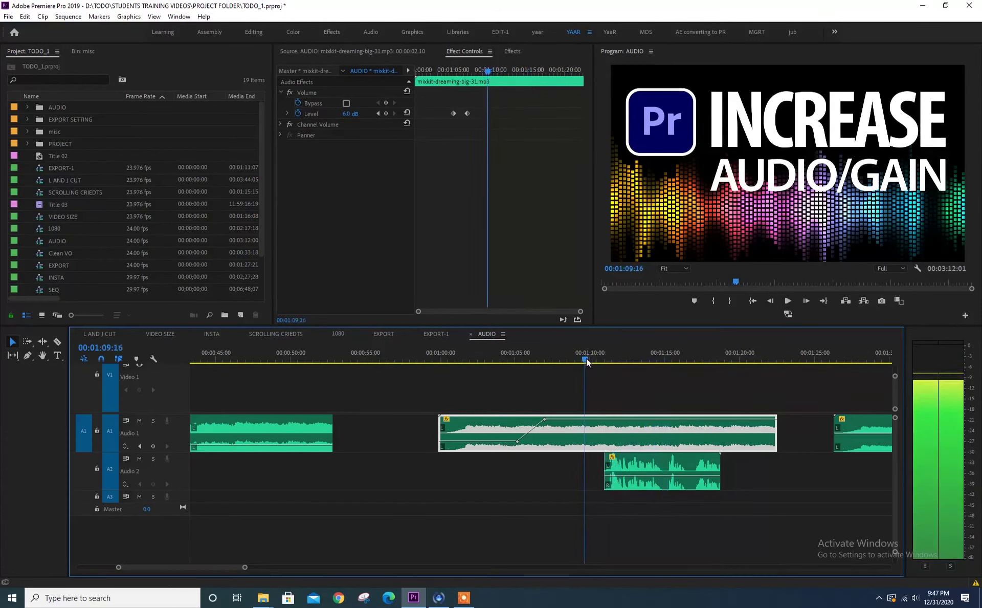
drag(582, 358, 581, 358)
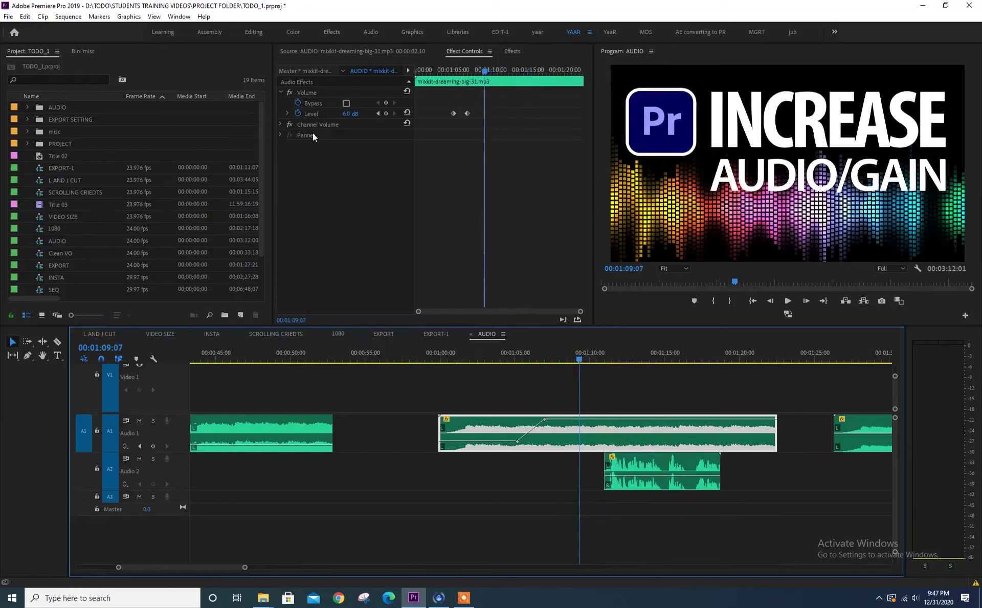
click(385, 113)
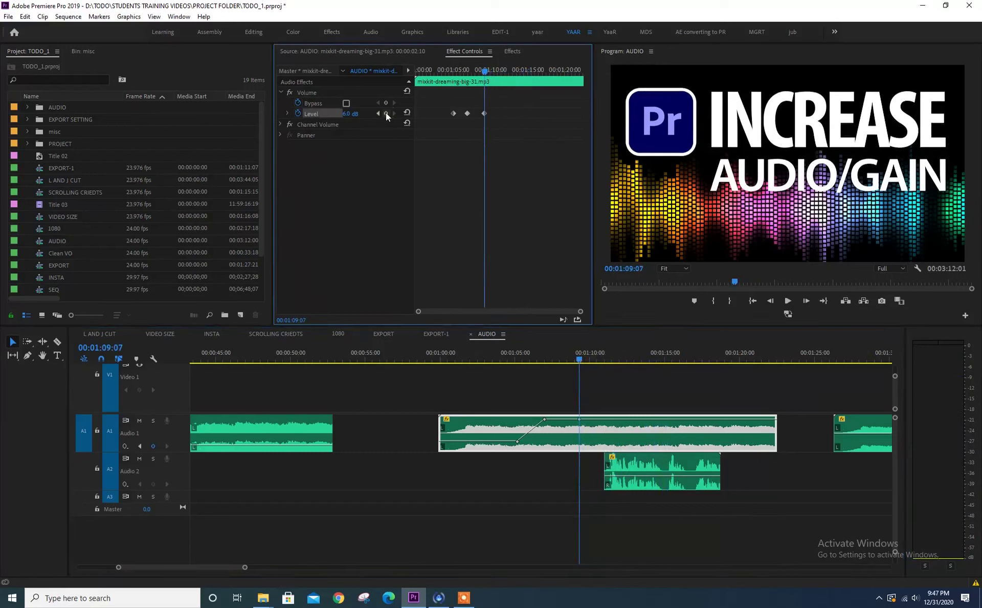
key(space)
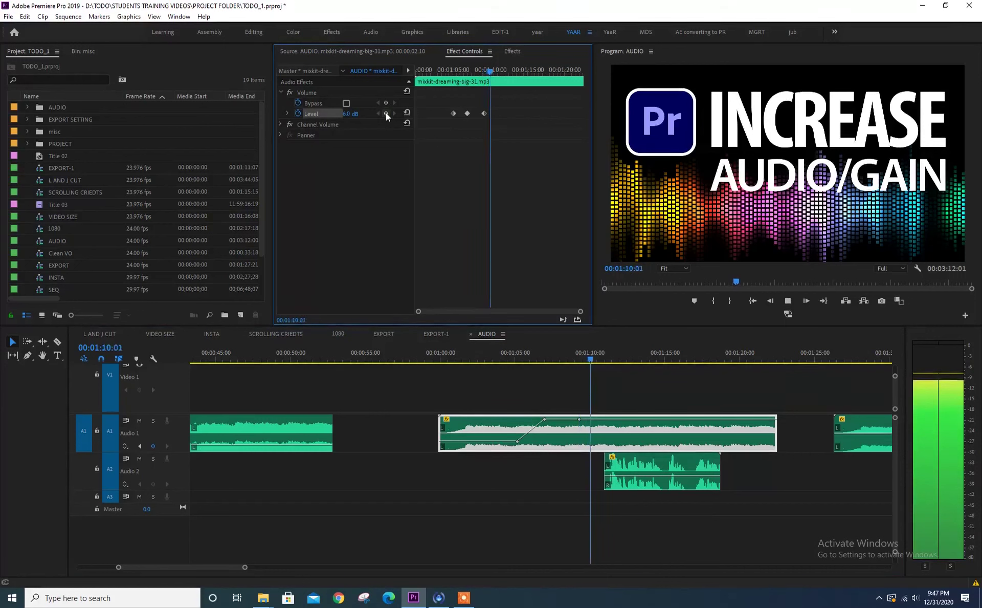
click(386, 113)
drag(351, 113, 307, 114)
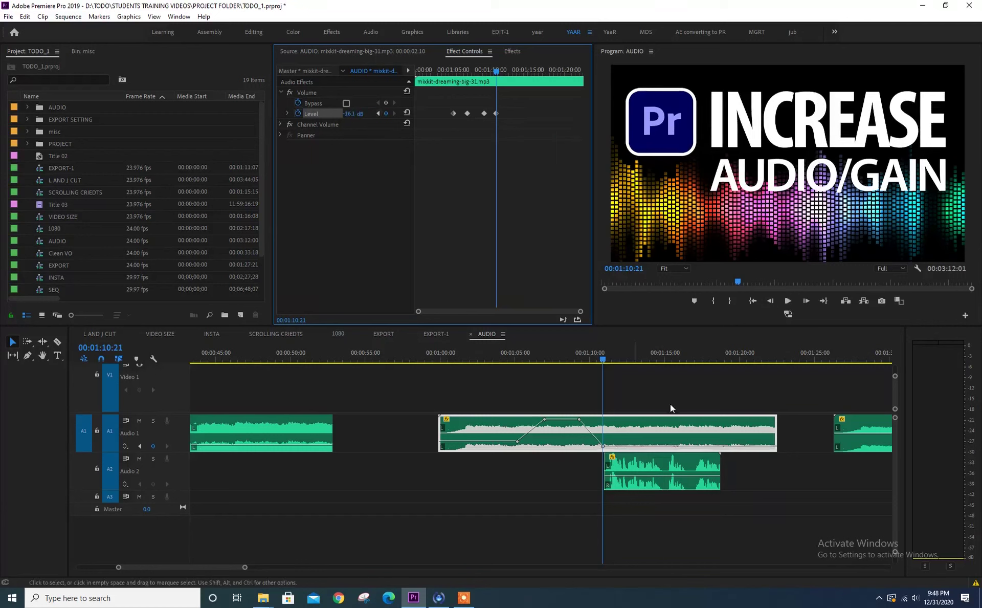
Preview the dip, then pull the 00:01:10:21 keyframe further down to -12.3 dB and replay it
click(526, 358)
key(space)
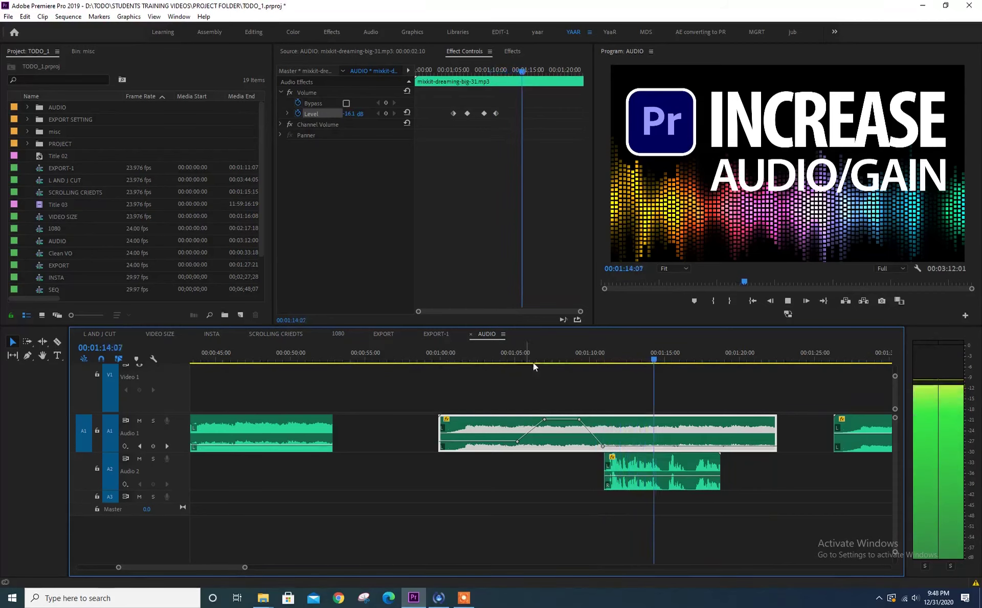
key(space)
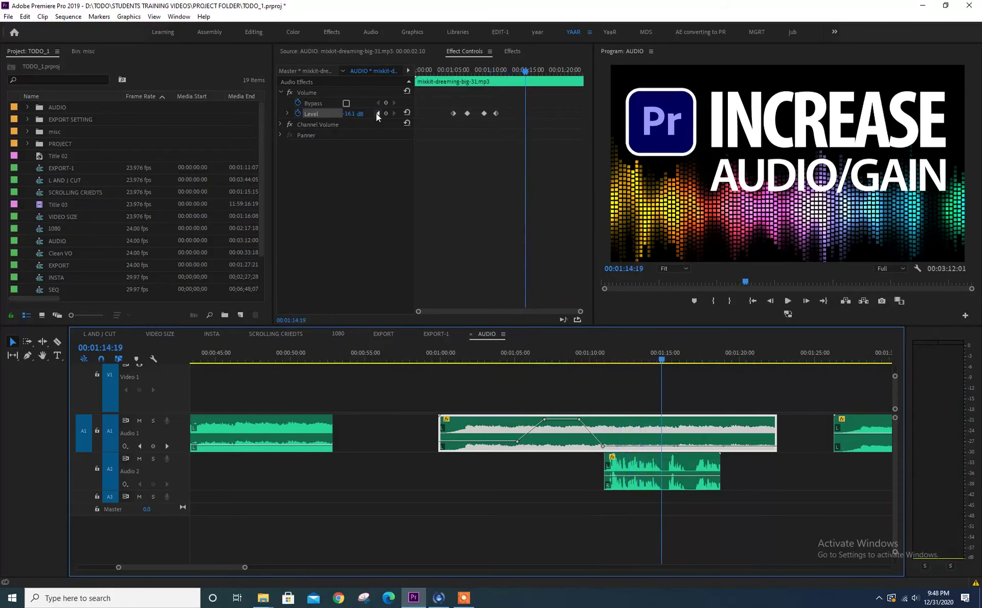
click(378, 113)
drag(299, 190, 279, 190)
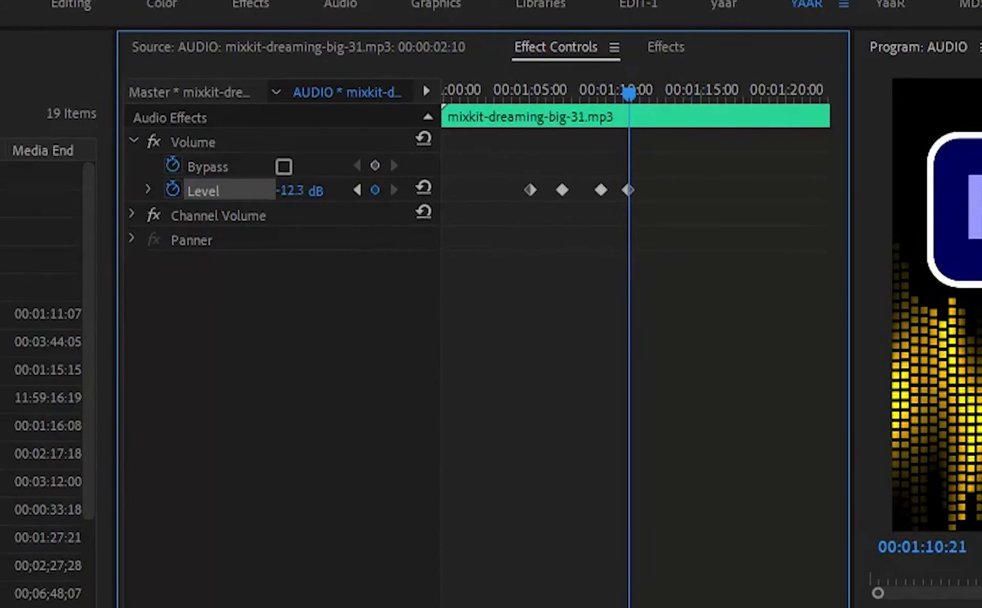
key(shift+k)
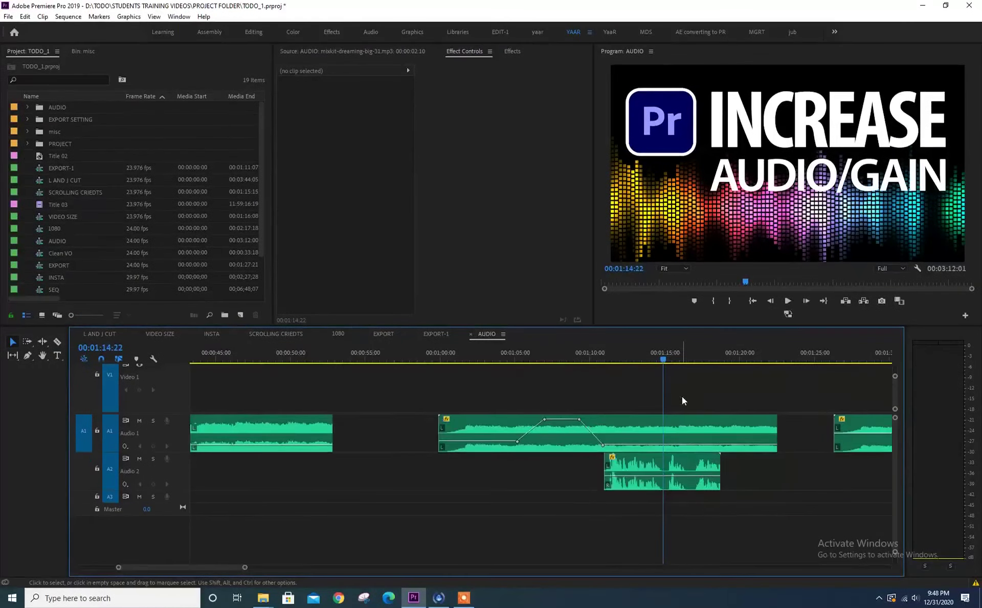
key(minus)
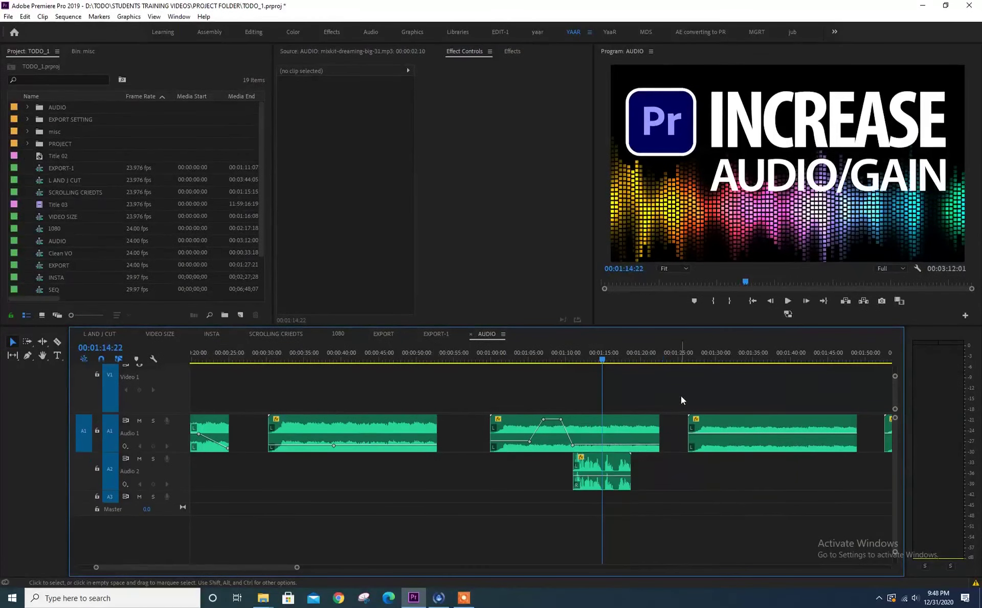
Raise the next Audio 1 clip's volume to 6.02 dB, preview it, then undo back to 0 dB
key(minus)
key(equal)
click(649, 353)
key(space)
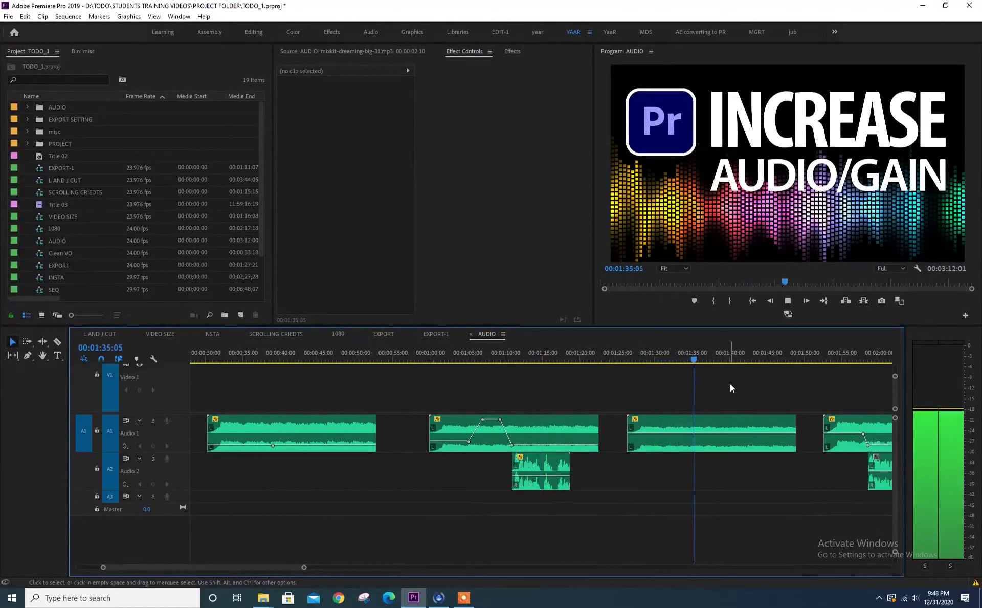
key(space)
click(716, 427)
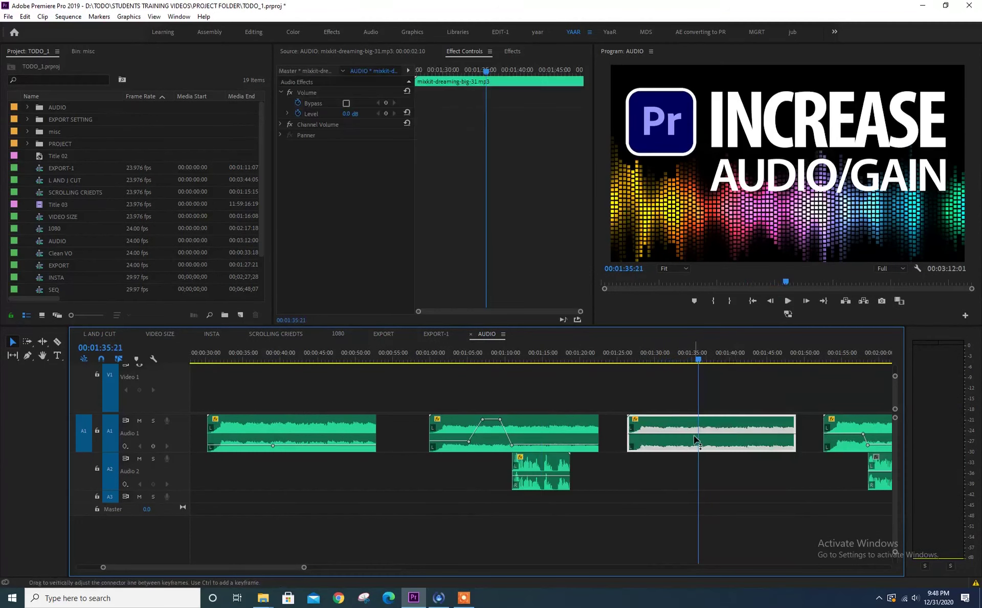
drag(697, 437, 696, 418)
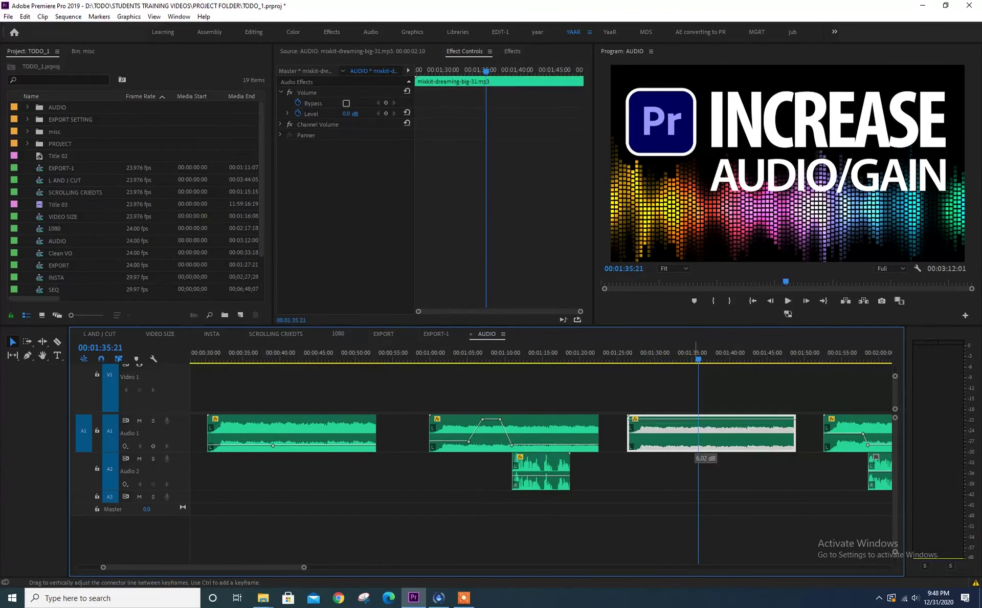
key(space)
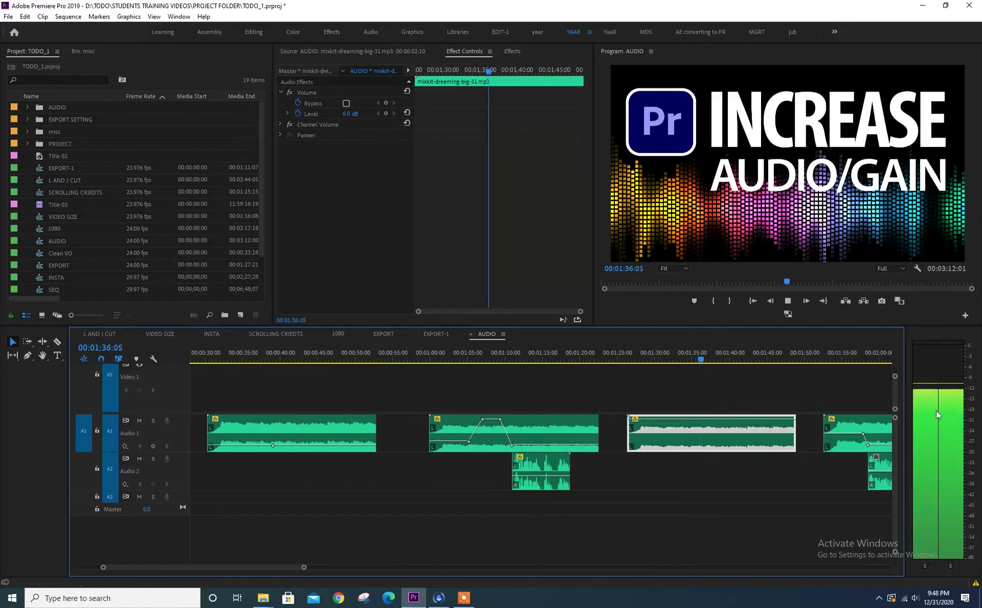
key(space)
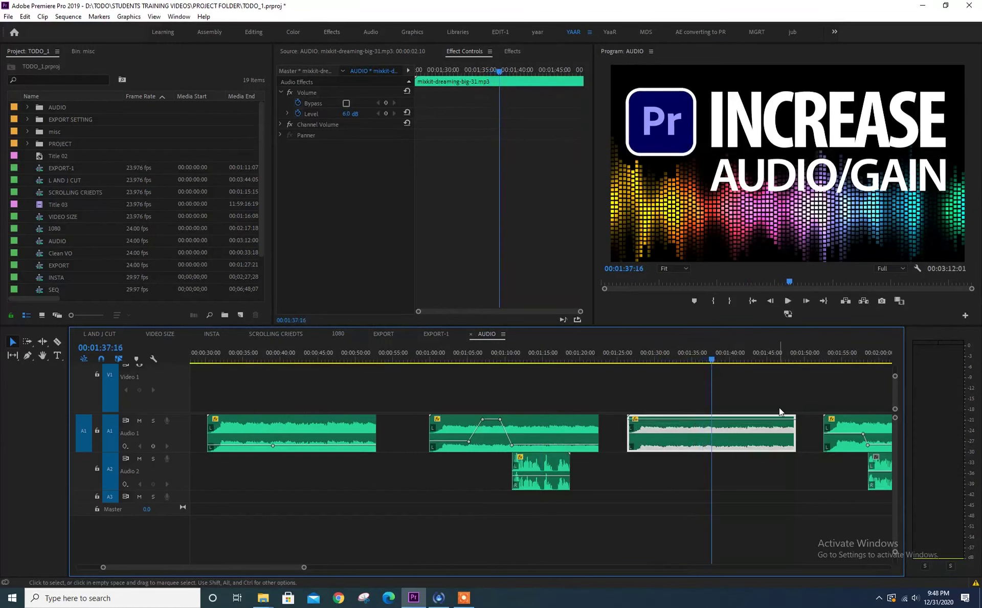
key(ctrl+z)
key(space)
Test lower volumes of about -14 dB and near silence, then raise the clip back to 6.0 dB
drag(727, 436, 727, 454)
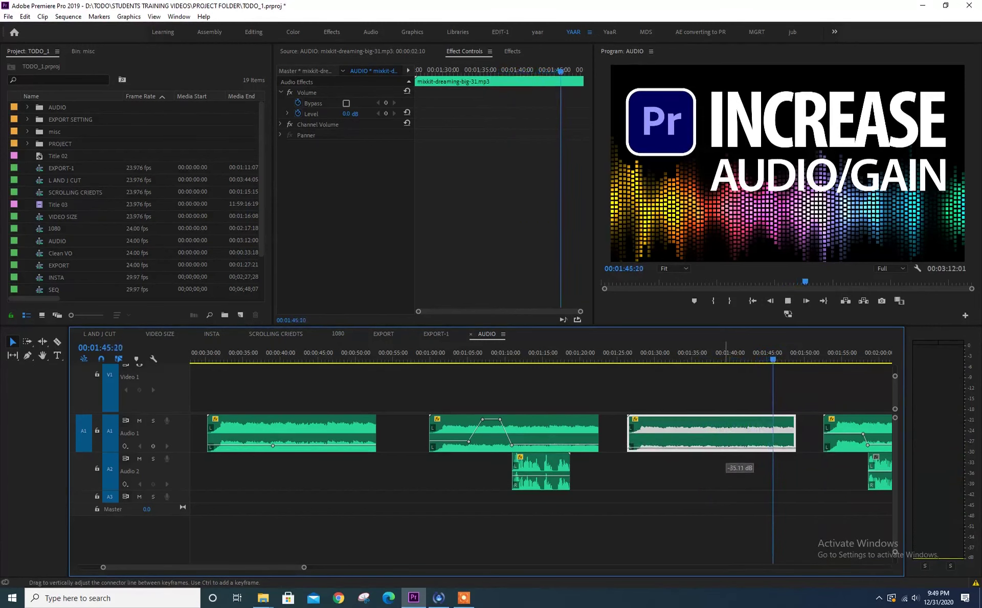
drag(726, 461, 726, 448)
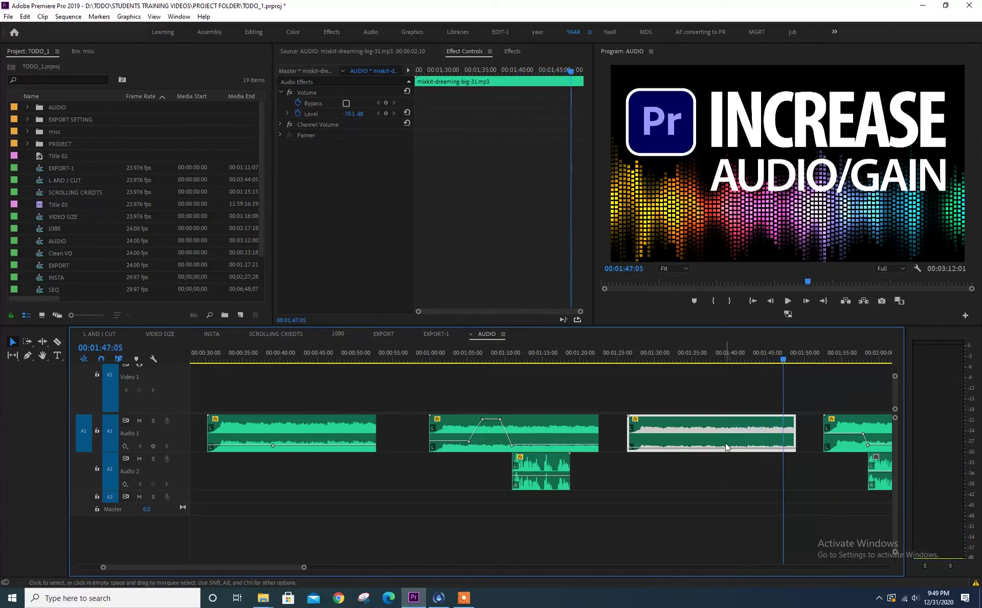
click(687, 361)
key(space)
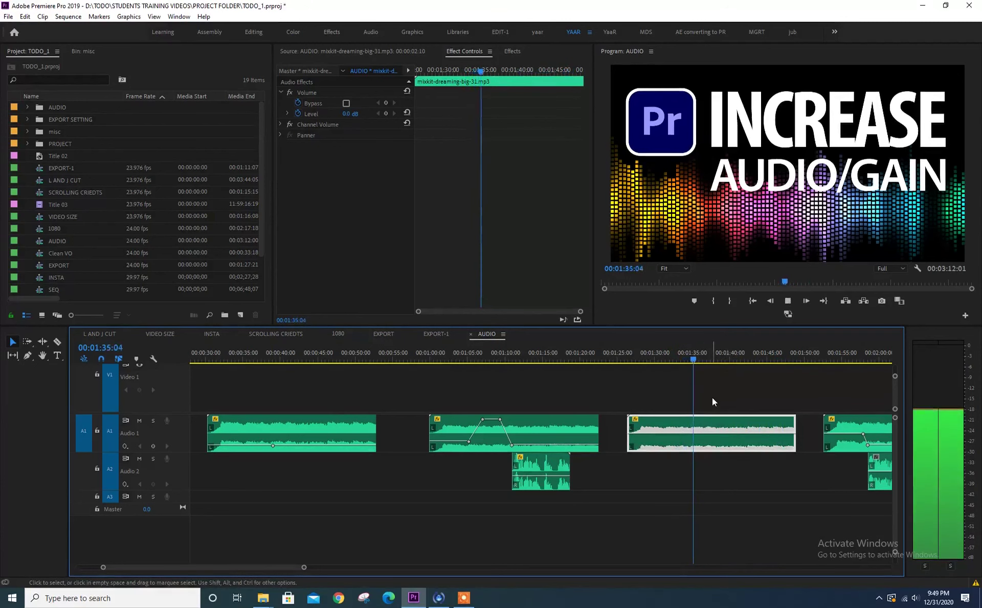
click(663, 353)
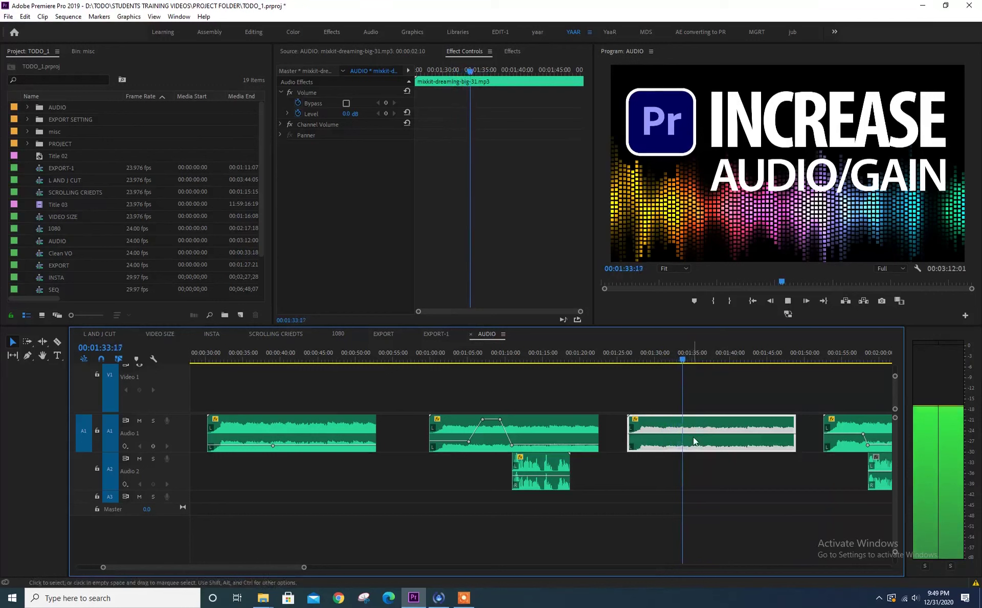
drag(693, 434, 693, 417)
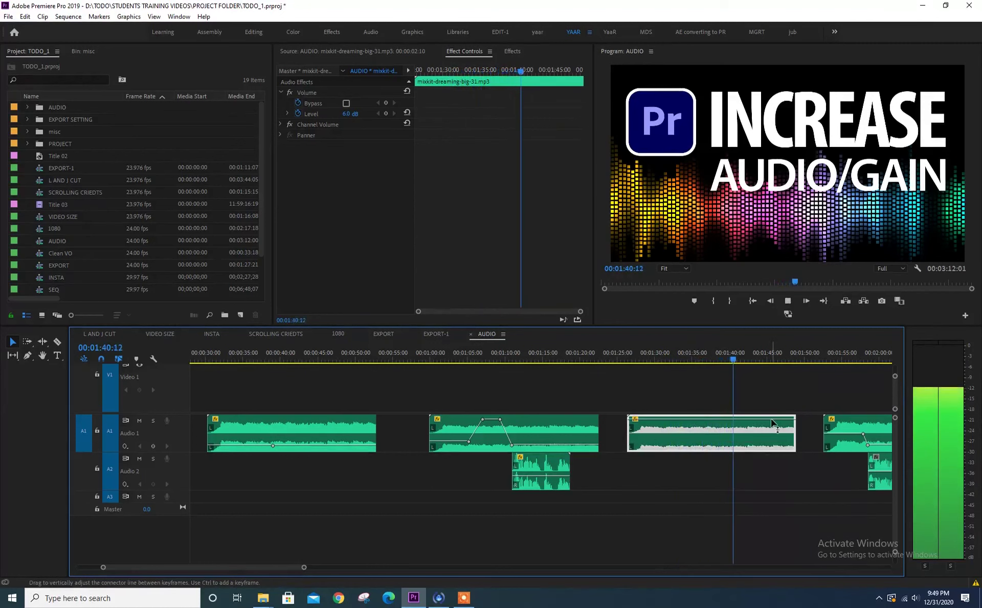
key(space)
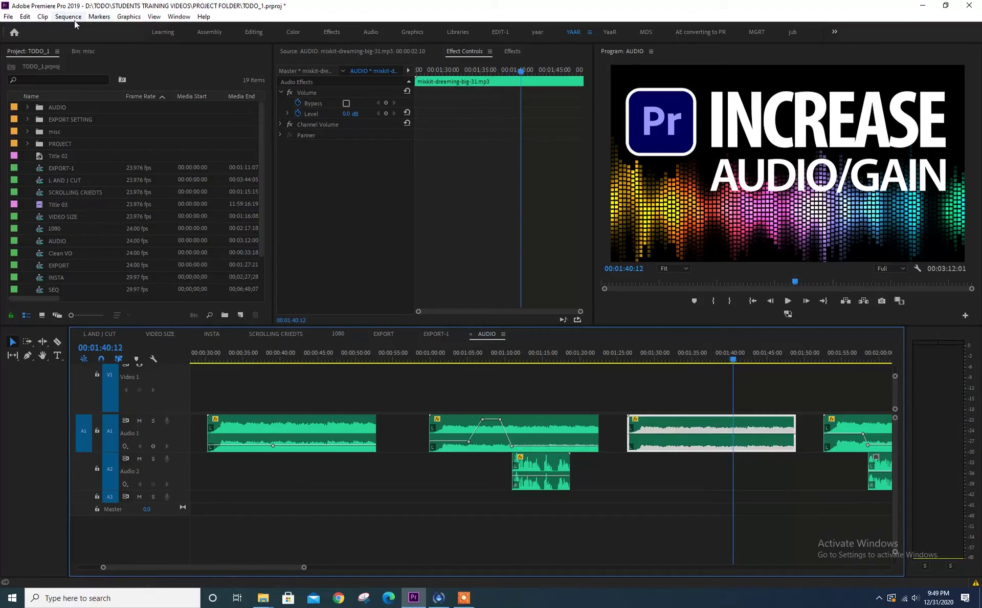
click(47, 18)
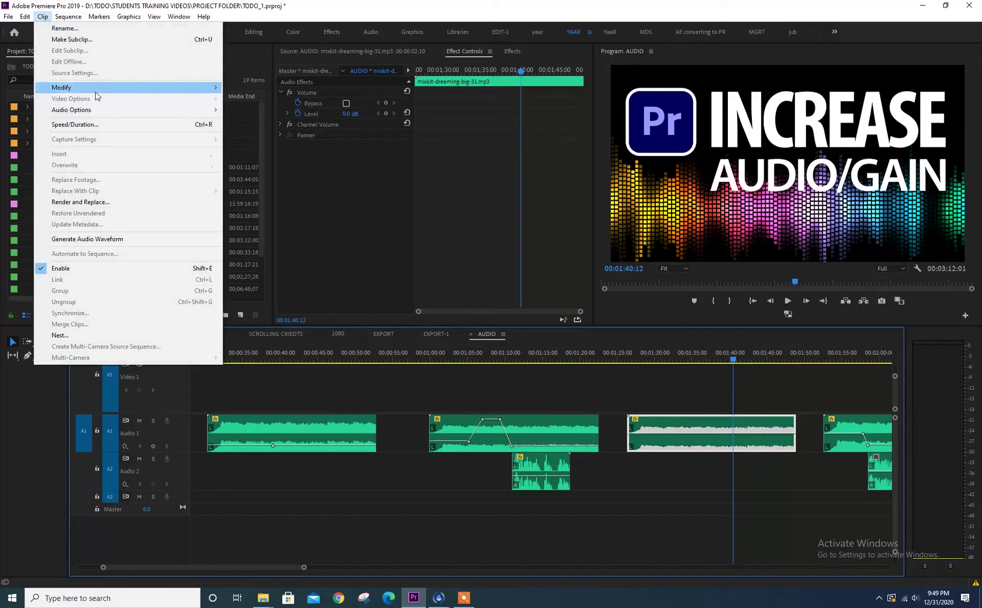
Use Audio Gain to normalize all peaks of mixkit-dreaming-big-31.mp3 to 0 dB
mouse_move(96, 92)
mouse_move(205, 109)
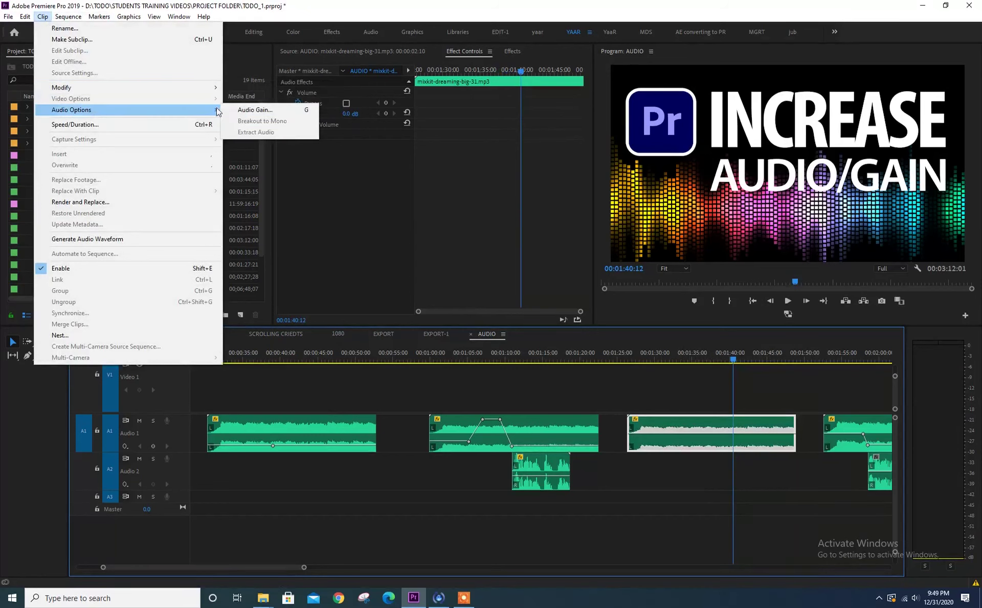
click(242, 111)
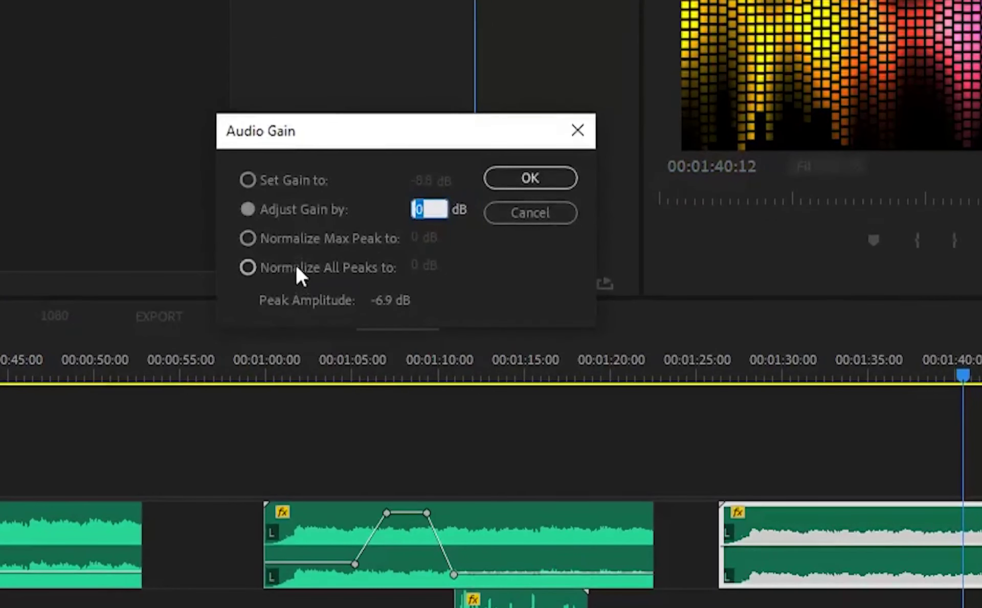
click(296, 266)
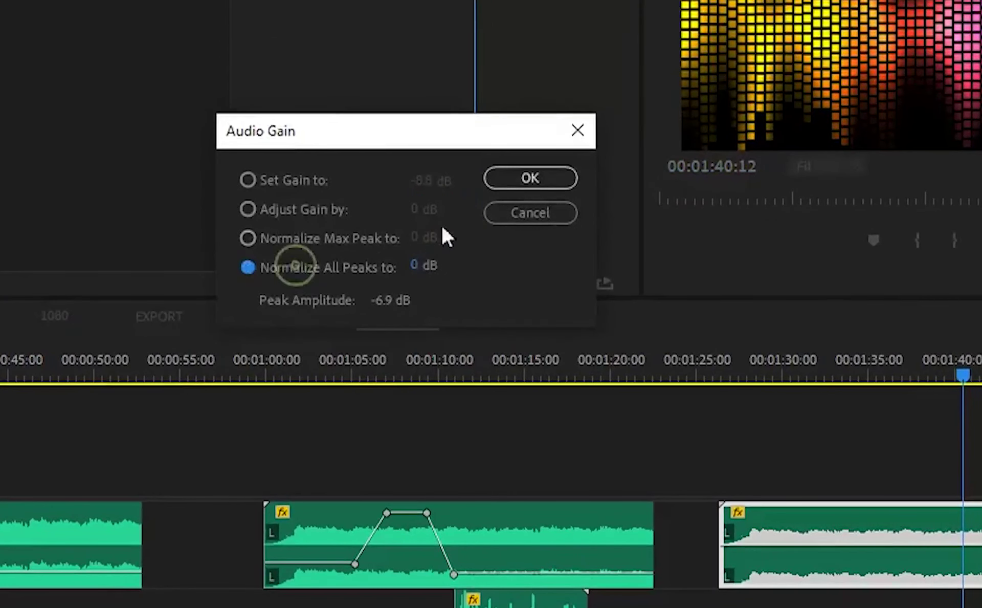
click(532, 178)
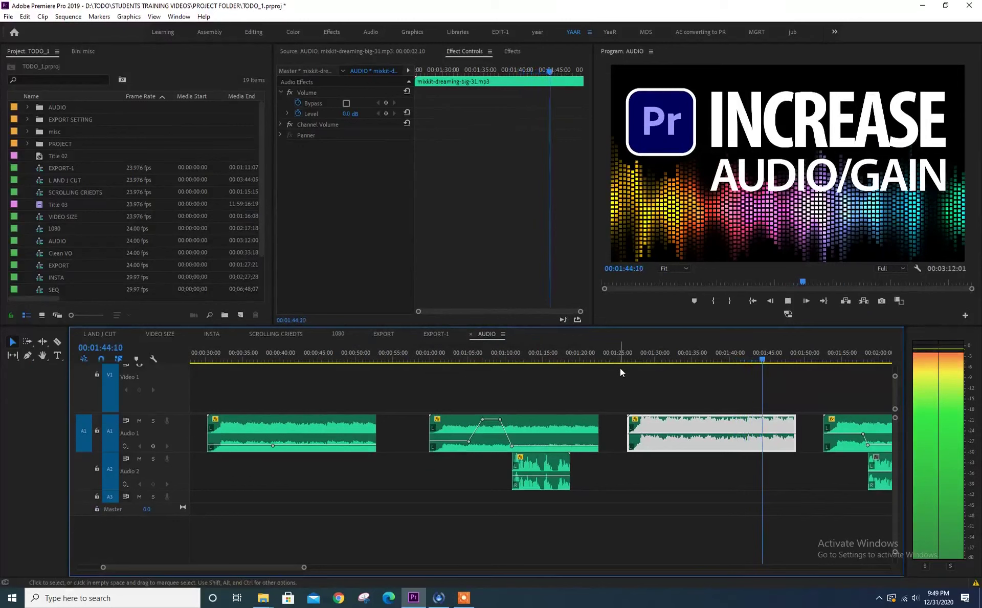
Reapply Normalize All Peaks in Audio Gain to mixkit-dreaming-big-31.mp3, giving it +1.9 dB of gain
key(space)
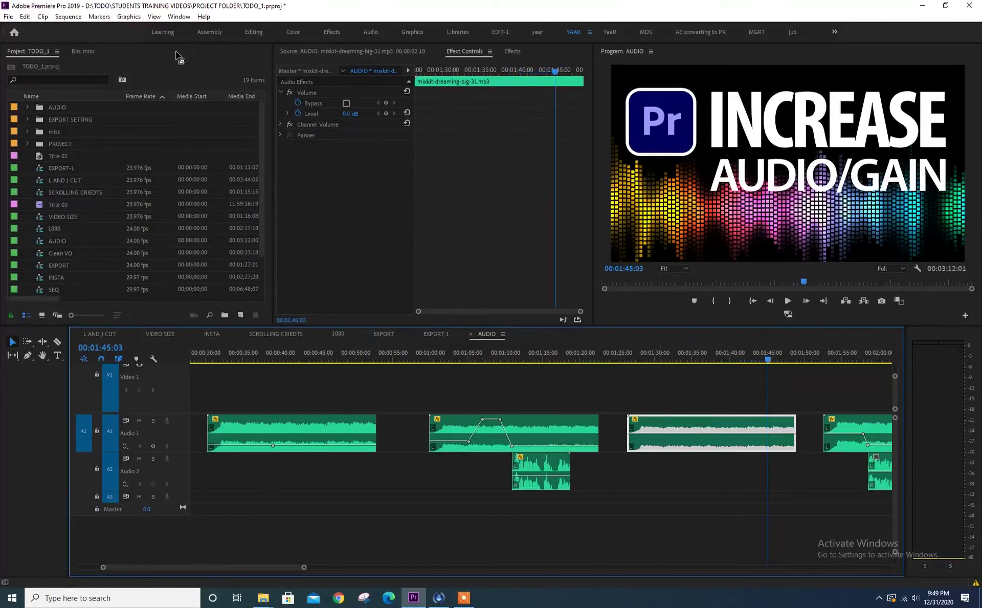
click(72, 17)
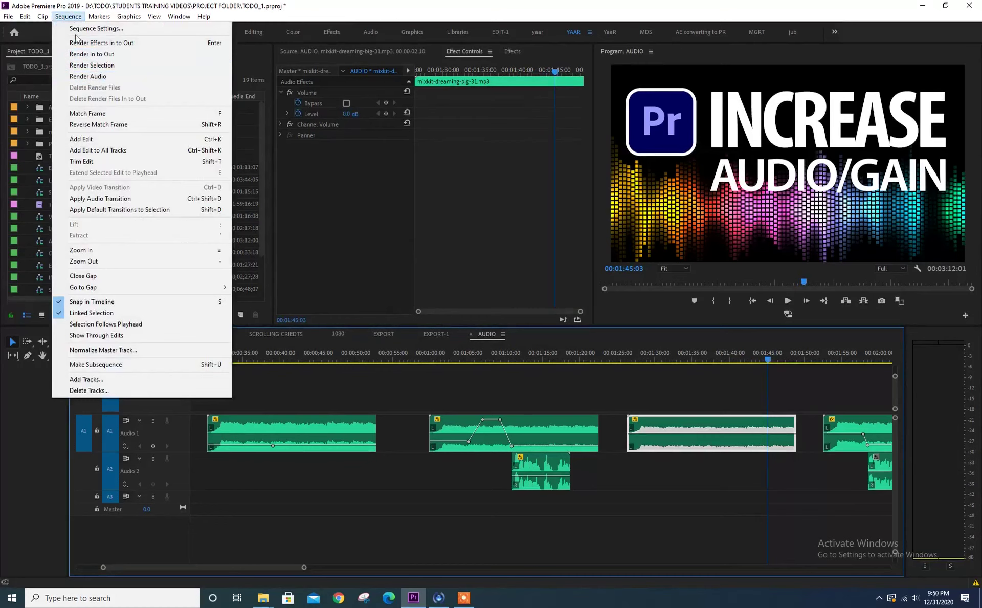
mouse_move(43, 16)
mouse_move(91, 111)
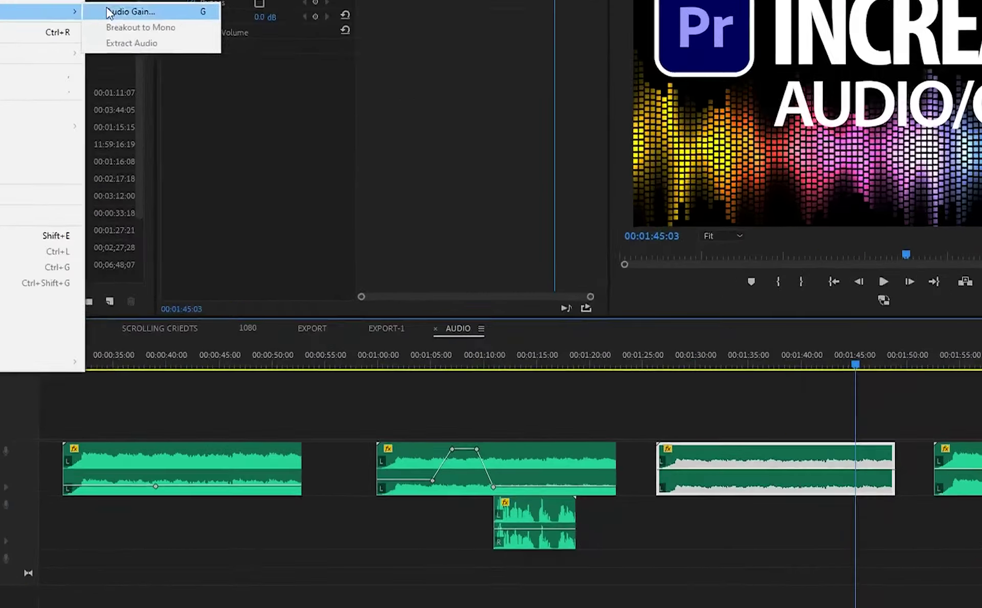
click(255, 109)
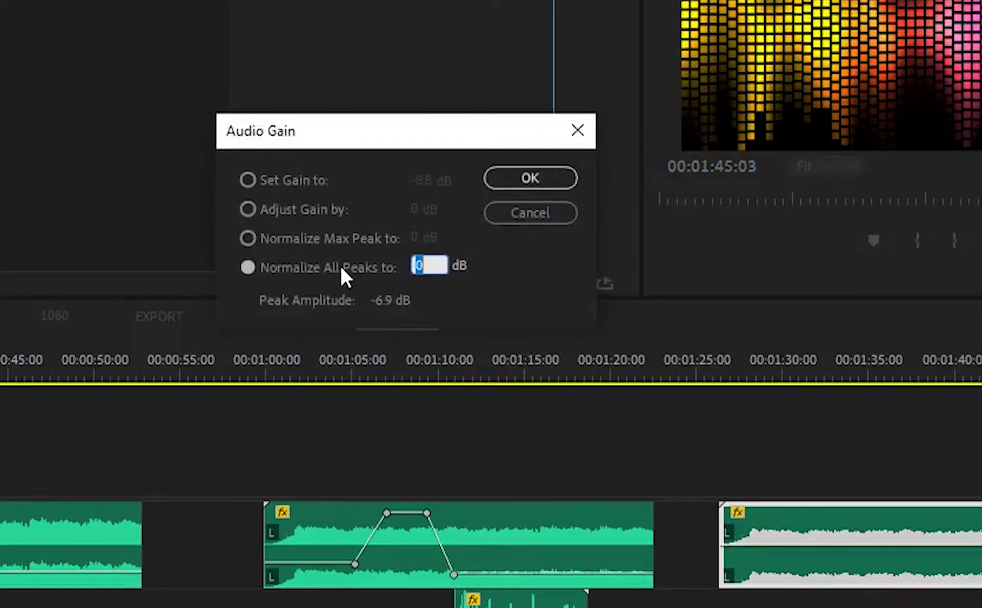
click(423, 261)
click(529, 178)
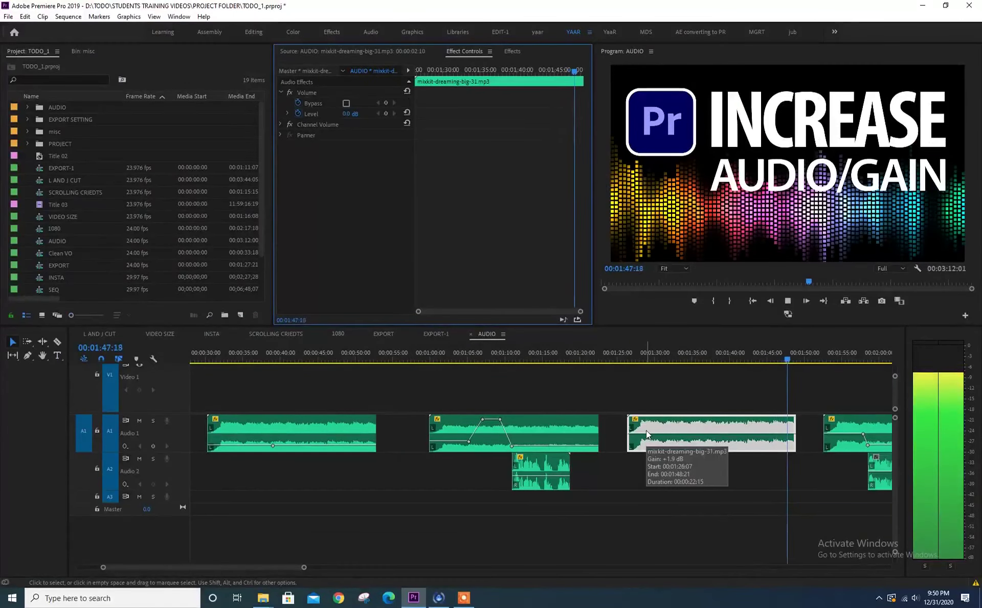
Play the sequence from about 01:34 and 01:58, zooming out to see more clips
key(space)
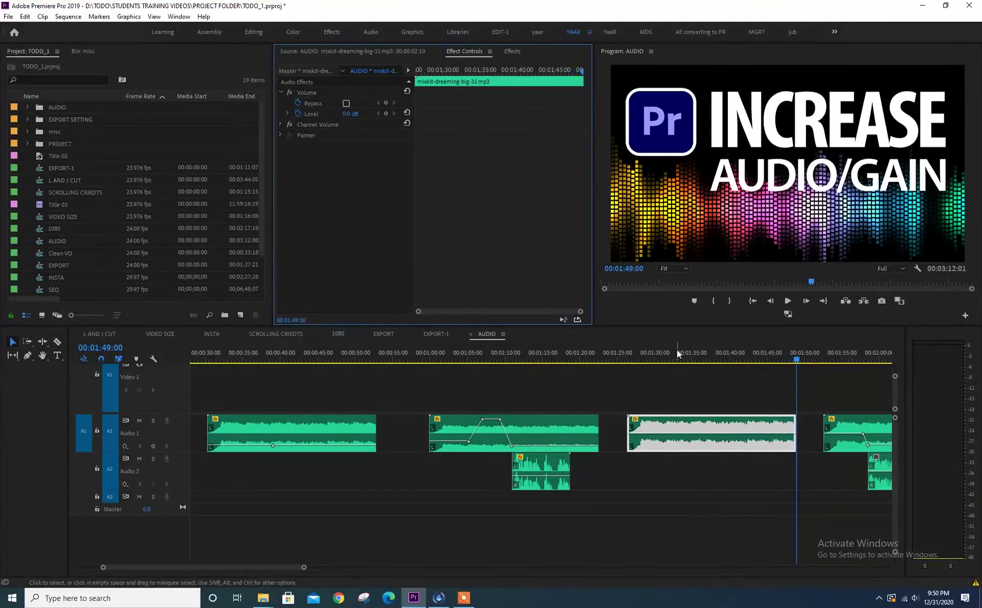
click(680, 358)
key(space)
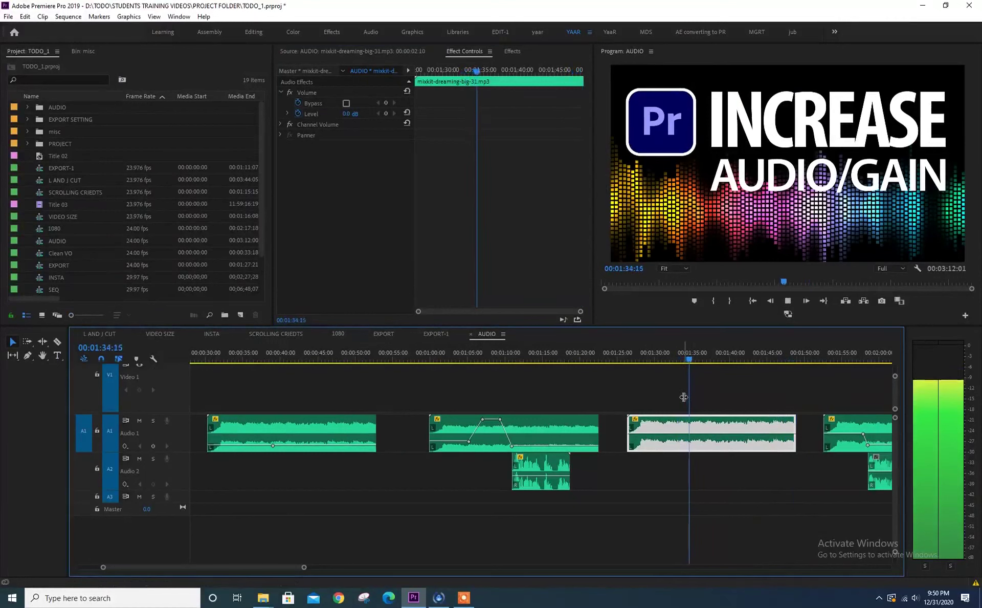
key(space)
key(minus)
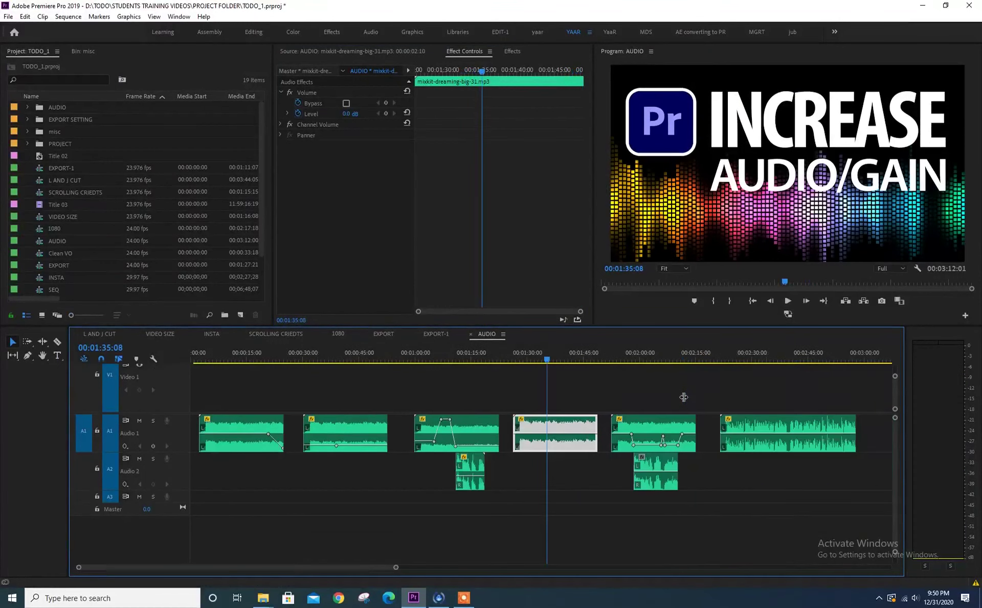
click(628, 357)
key(space)
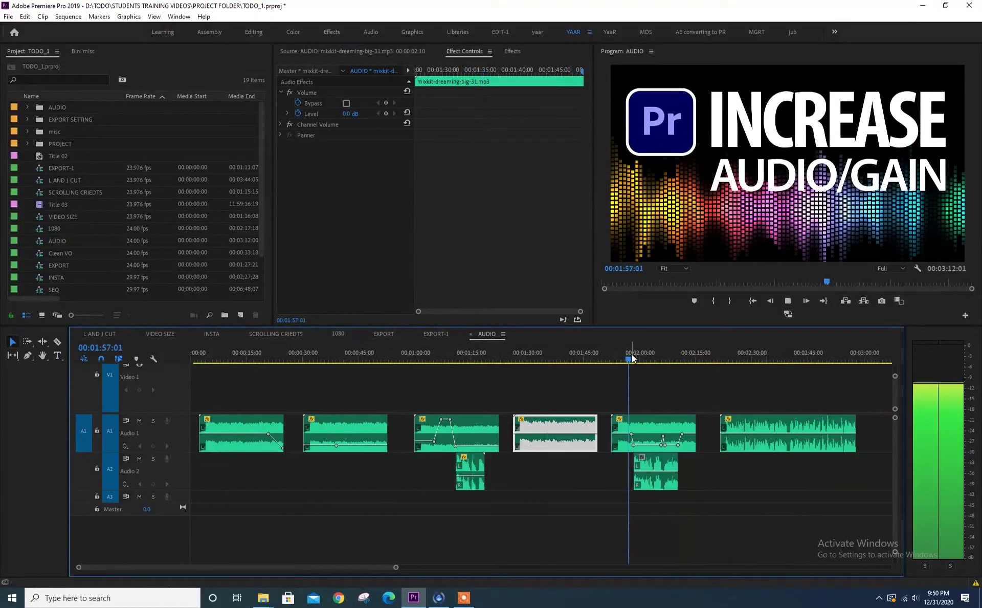
Listen through INT CYBER CRIMES.wav, then return to 02:23:01, zoom in and select the clip
key(equal)
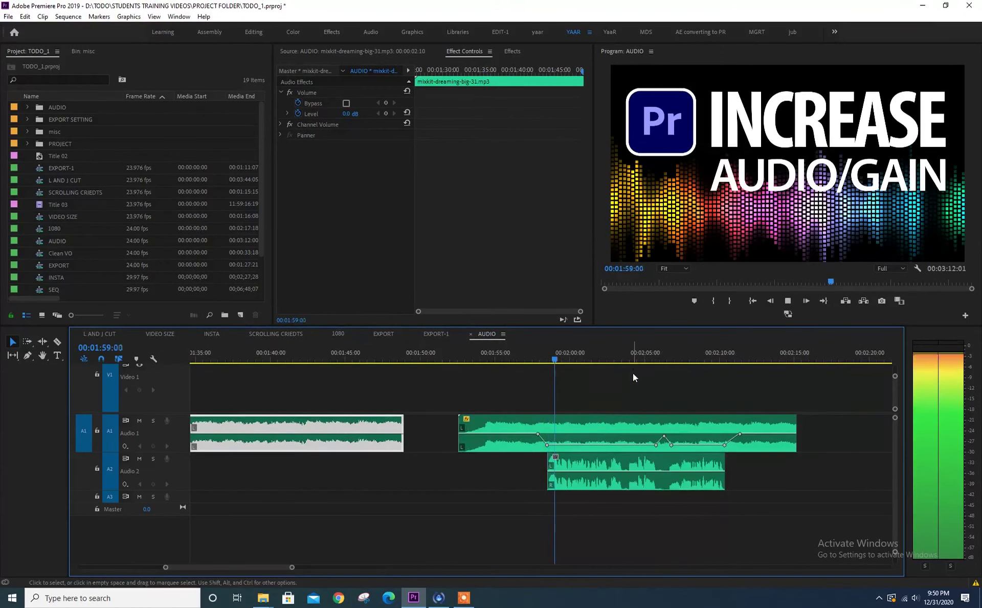
key(minus)
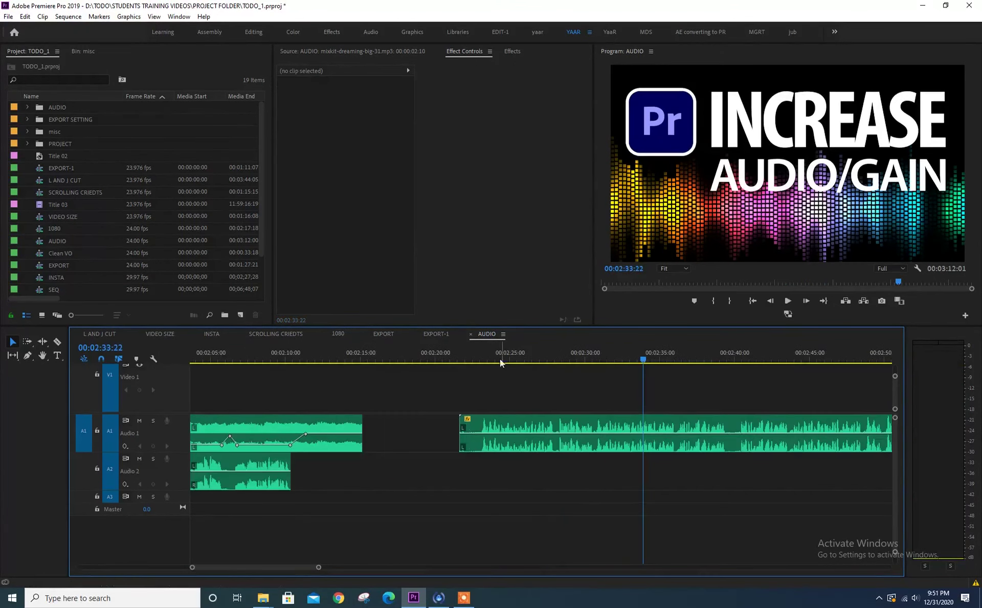
key(space)
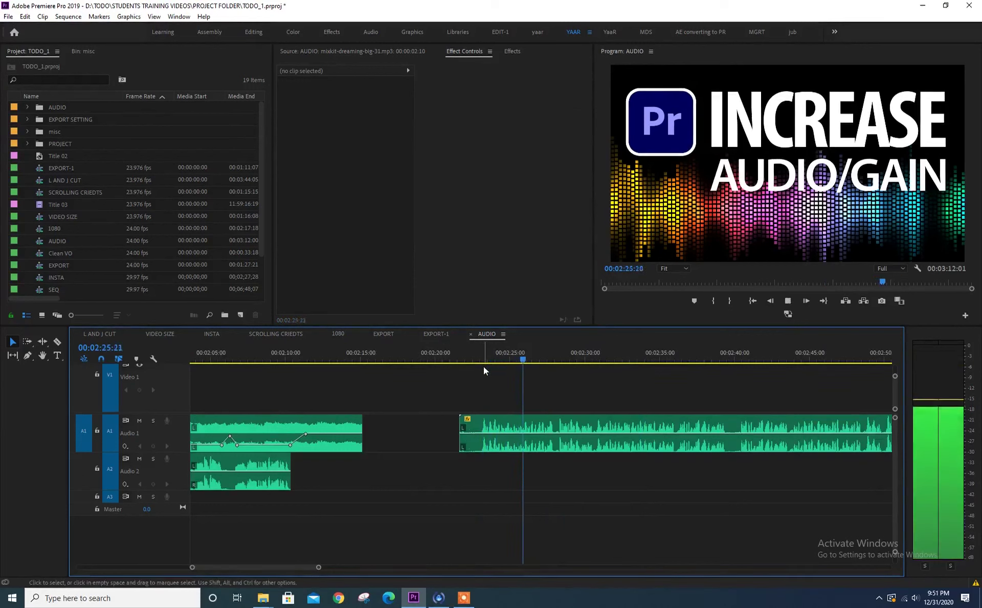
key(minus)
key(equal)
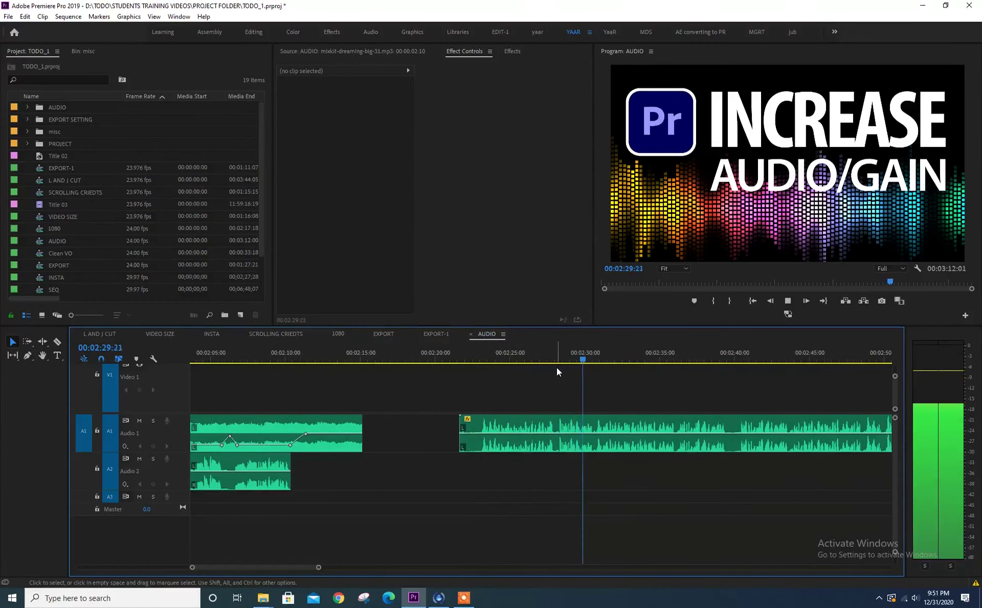
key(space)
click(481, 358)
key(equal)
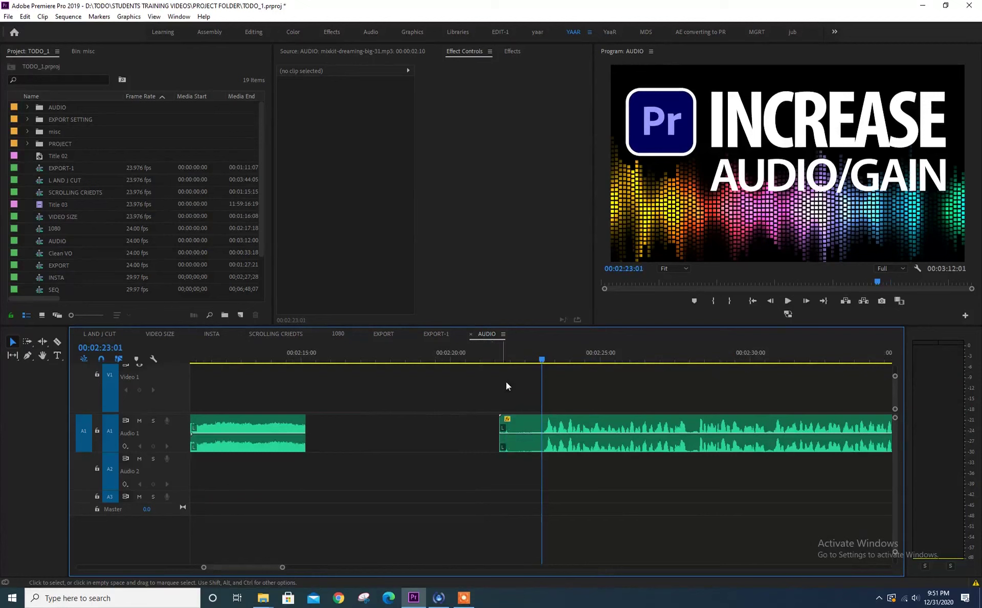
click(571, 434)
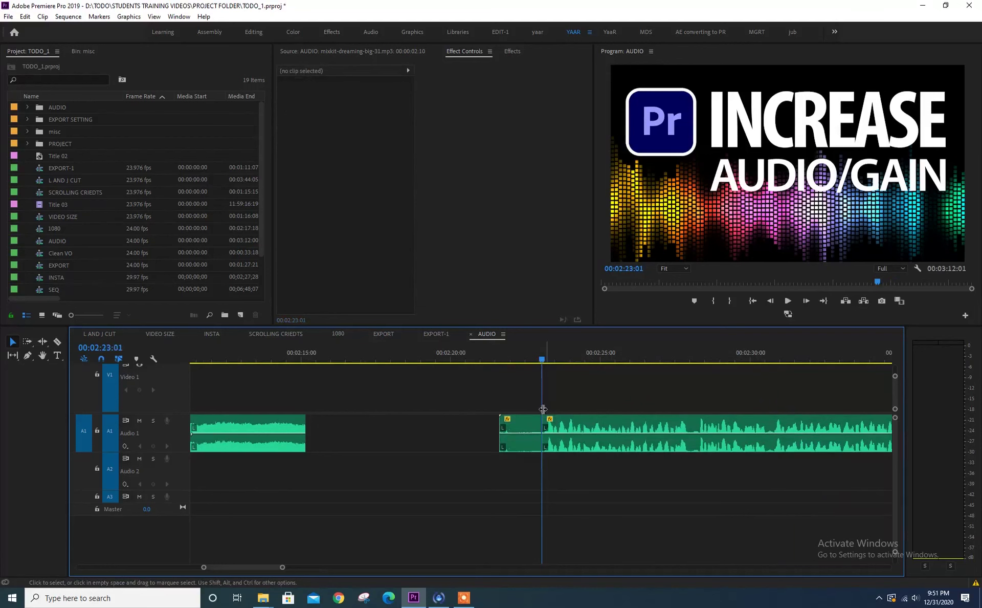
Split INT CYBER CRIMES.wav, delete the unwanted piece, and play back the edit
key(ctrl+k)
click(515, 435)
key(Delete)
key(space)
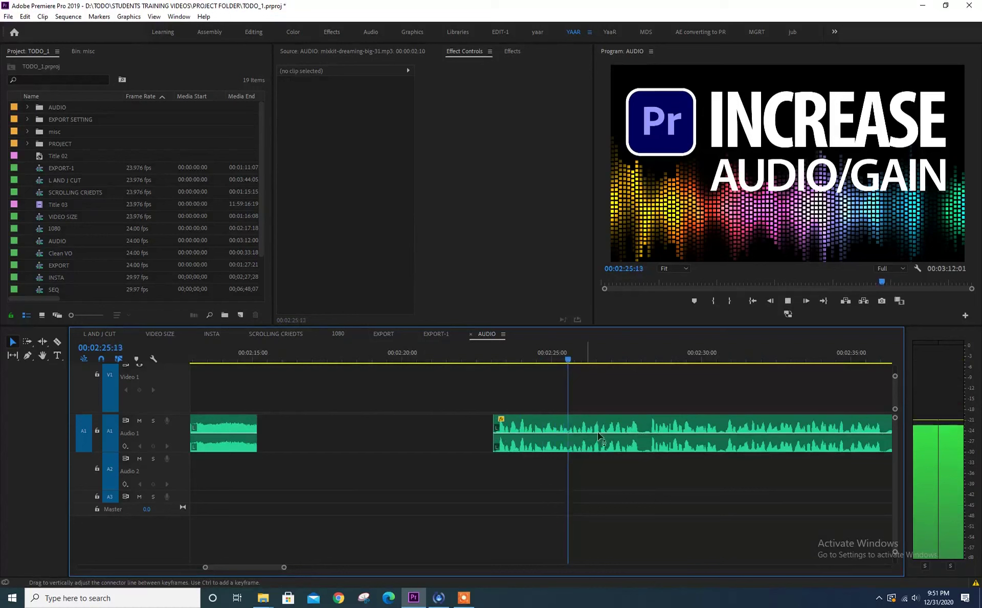
key(=)
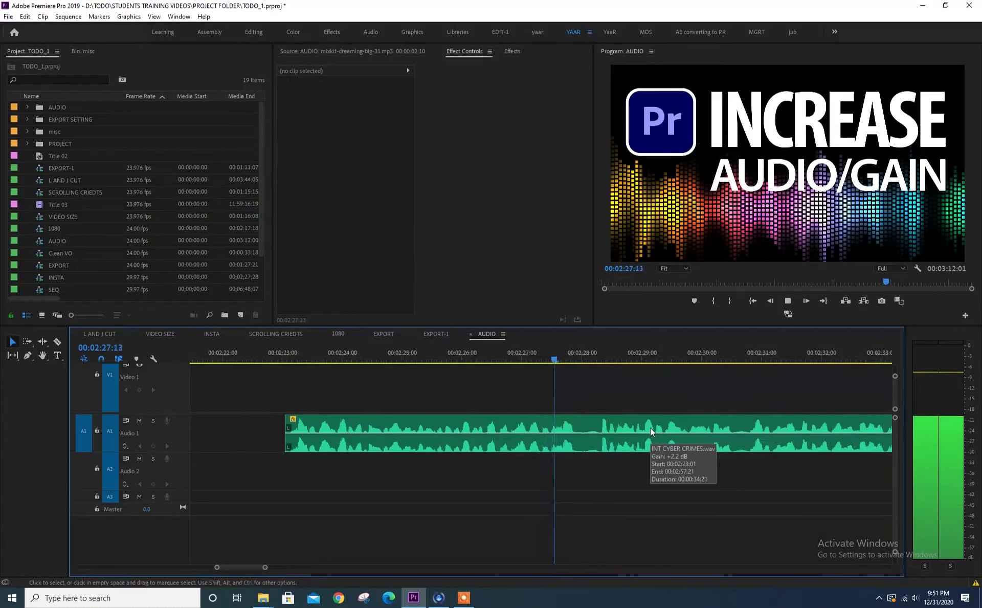
key(space)
Lift the 9-frame piece at 00:02:27:22 and ripple-delete the gap on Audio 1
key(Right)
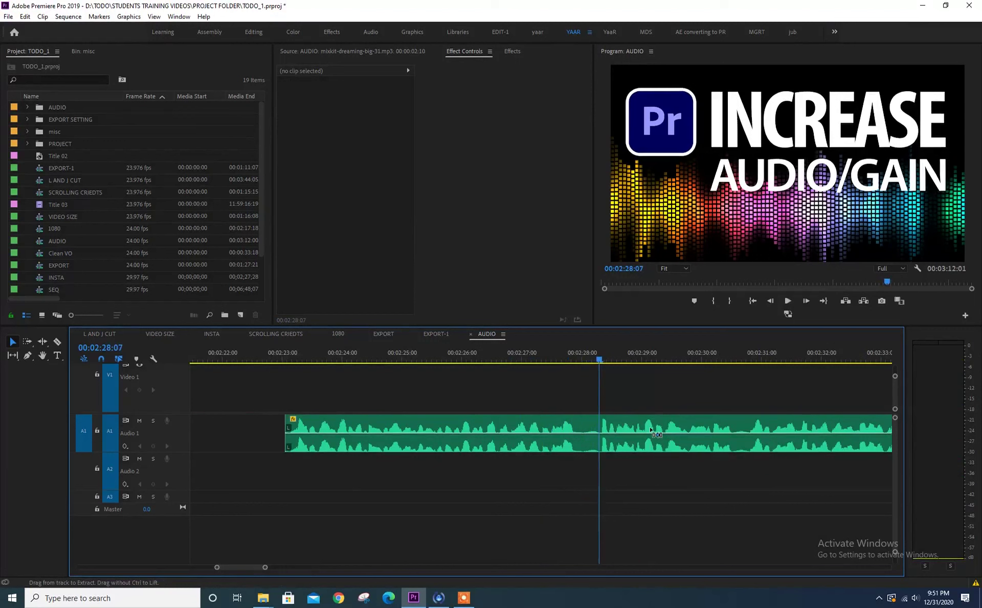
key(j)
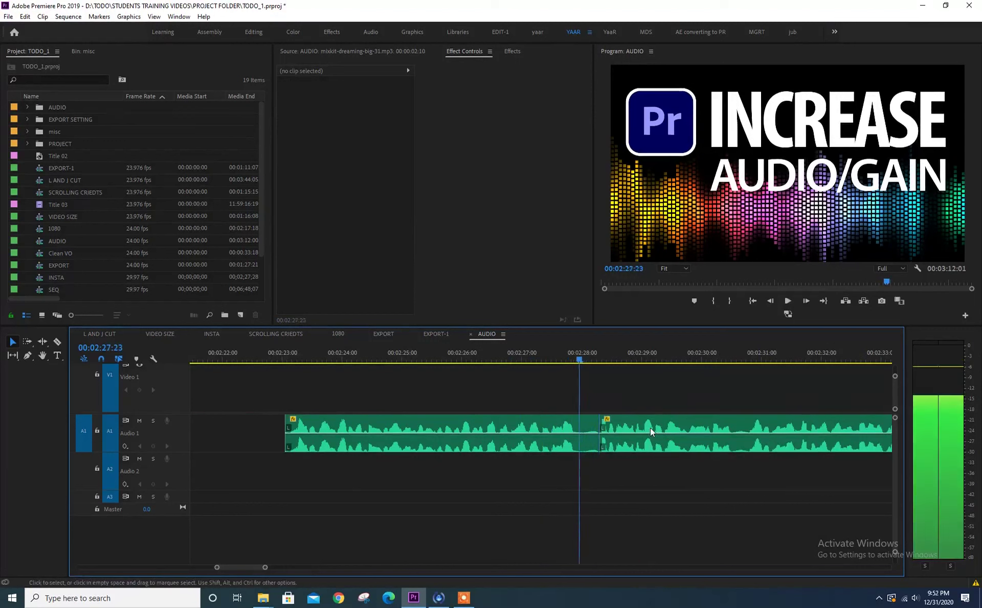
key(ctrl+k)
key(x)
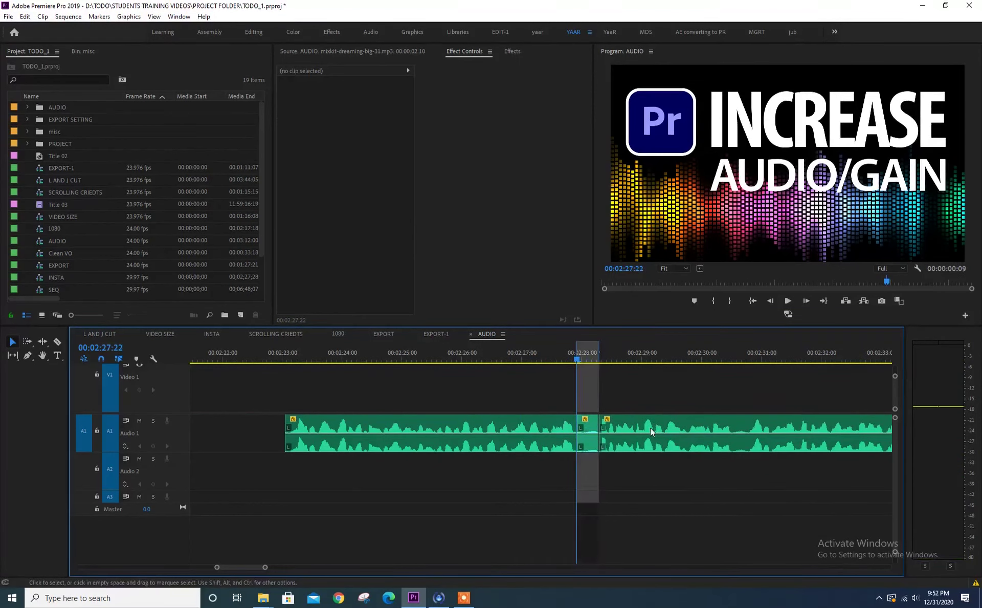
key(semicolon)
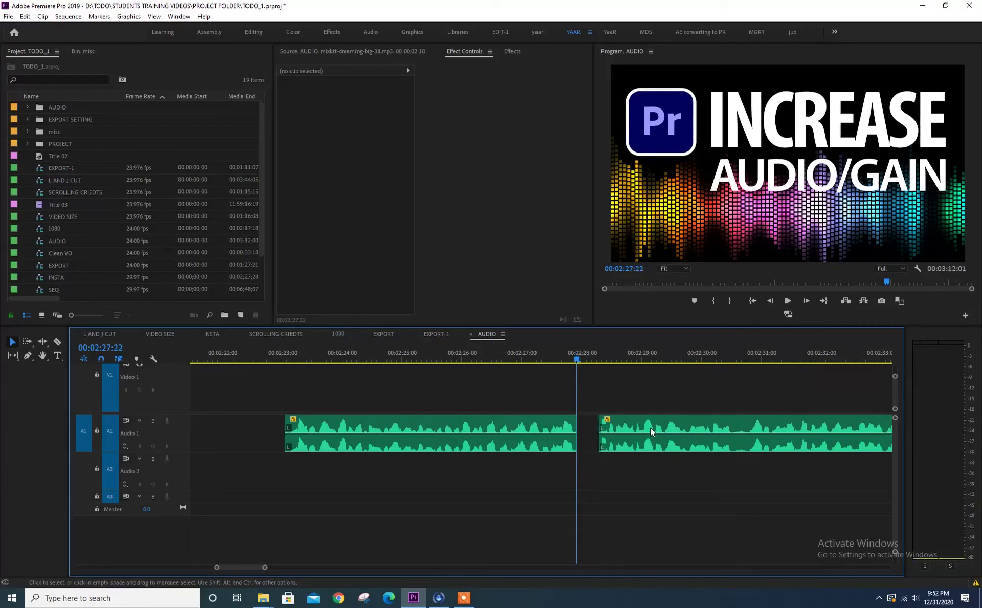
key(Delete)
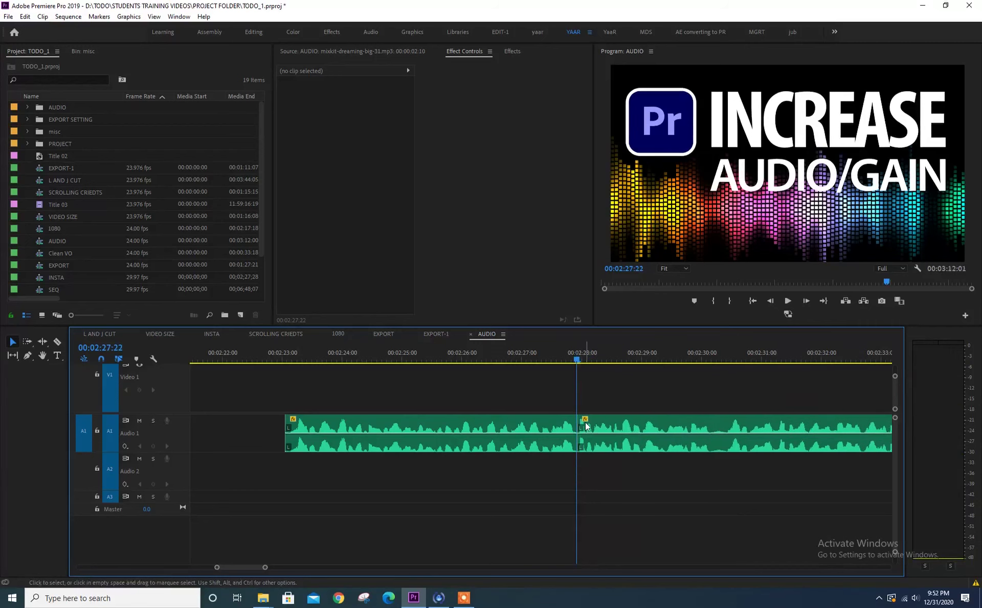
Play back the 00:02:27:22 edit to confirm the gap is closed
key(space)
key(equal)
key(minus)
key(minus)
key(minus)
key(minus)
key(equal)
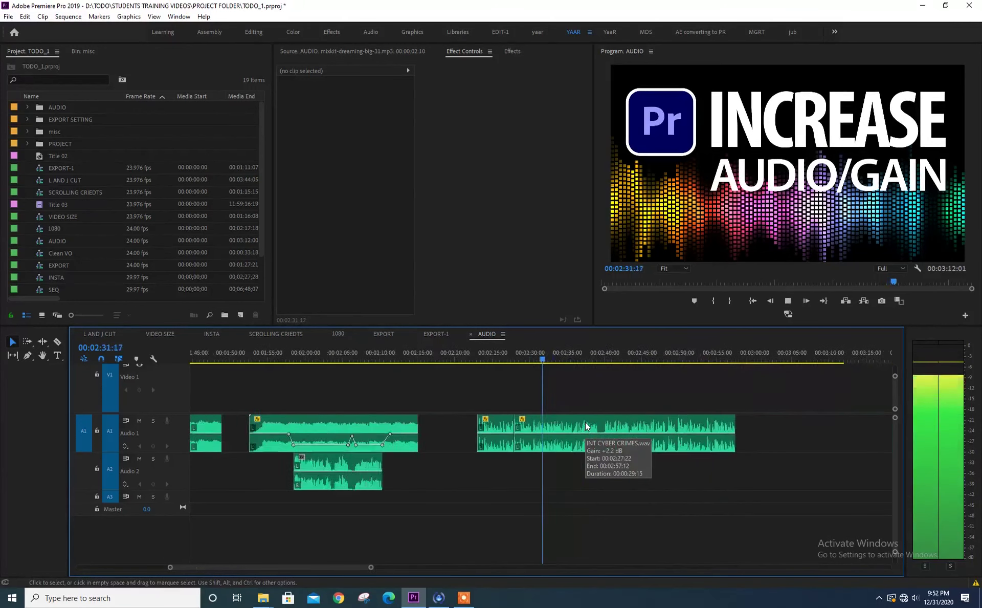
key(equal)
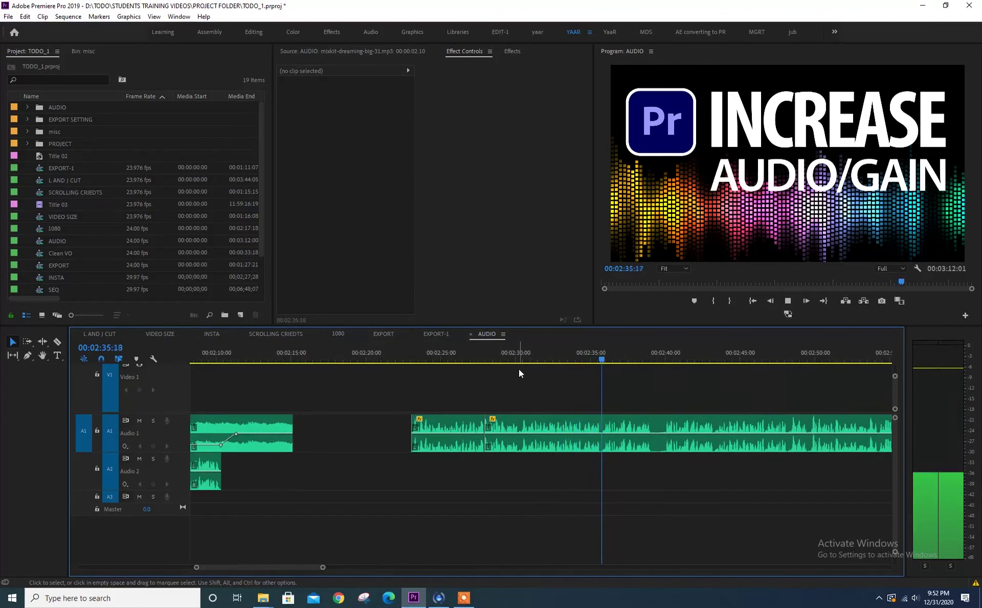
Cut out the short piece between 00:02:35:15 and 00:02:35:22 and close the gap
key(space)
key(equal)
key(equal)
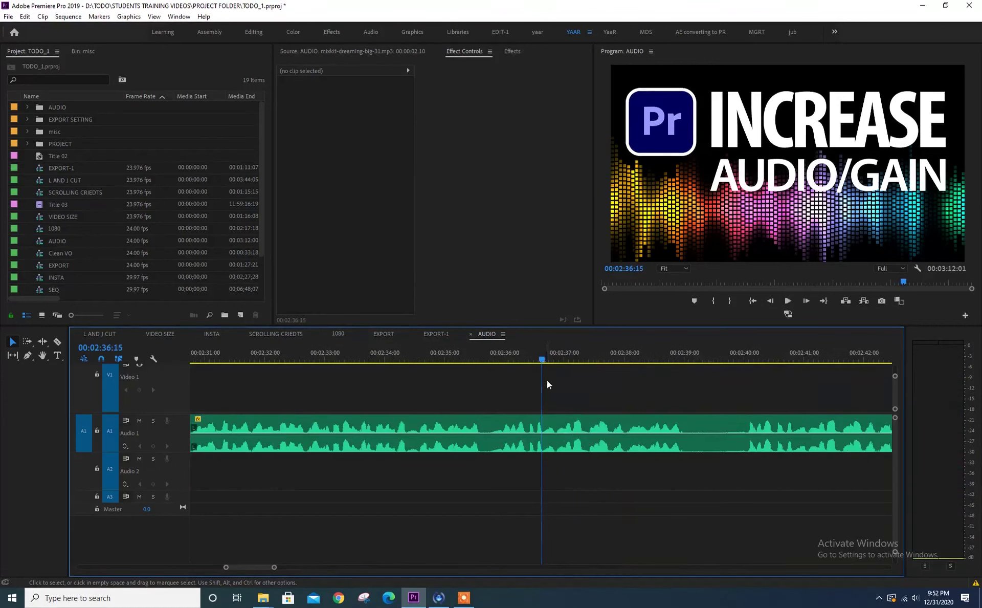
click(447, 354)
key(space)
key(space)
key(ctrl+k)
key(space)
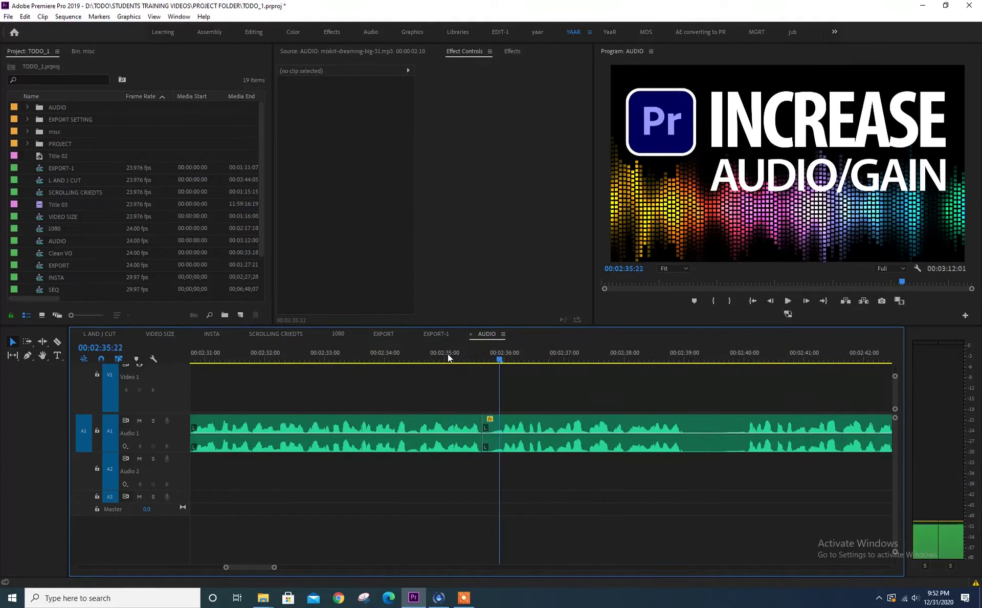
key(ctrl+k)
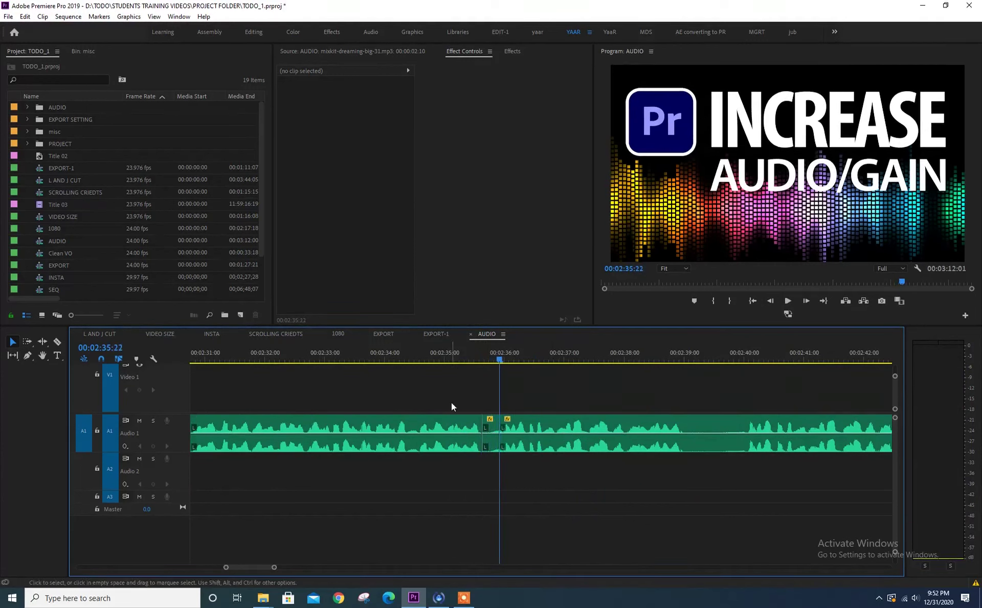
click(489, 427)
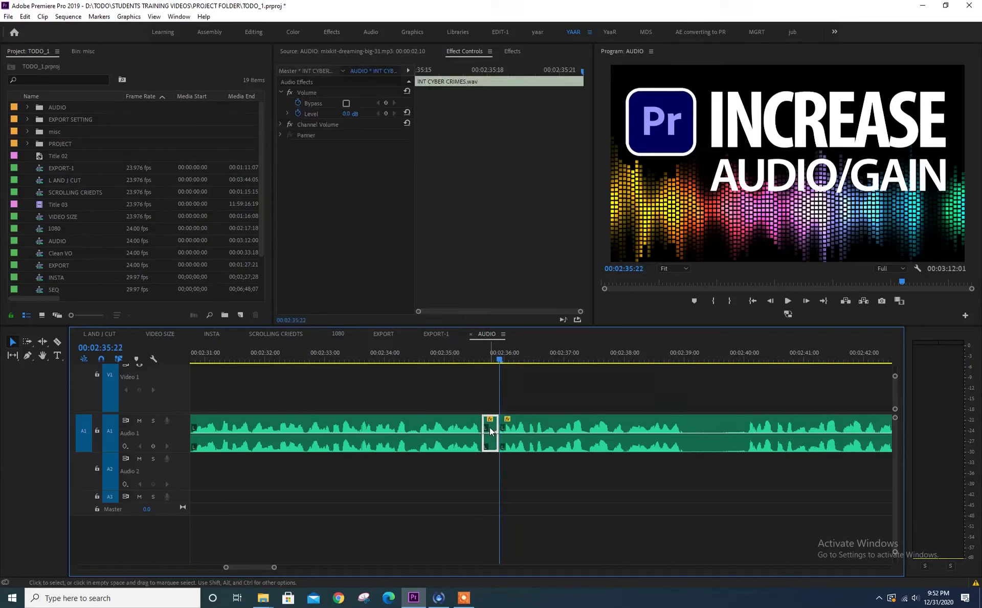
key(Delete)
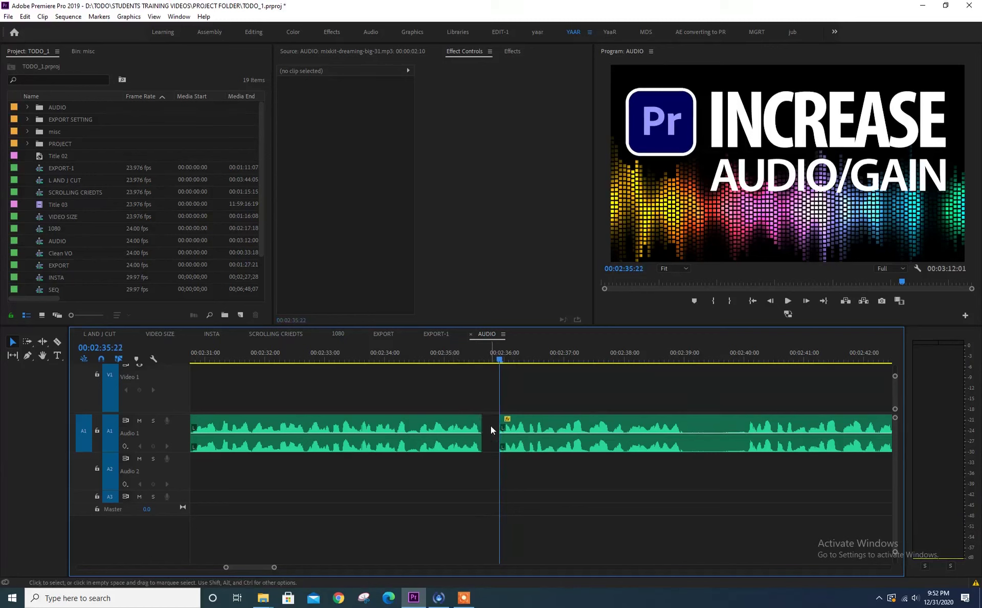
key(Delete)
Play back the INT CYBER CRIMES audio around 00:02:35 to check the cut
key(space)
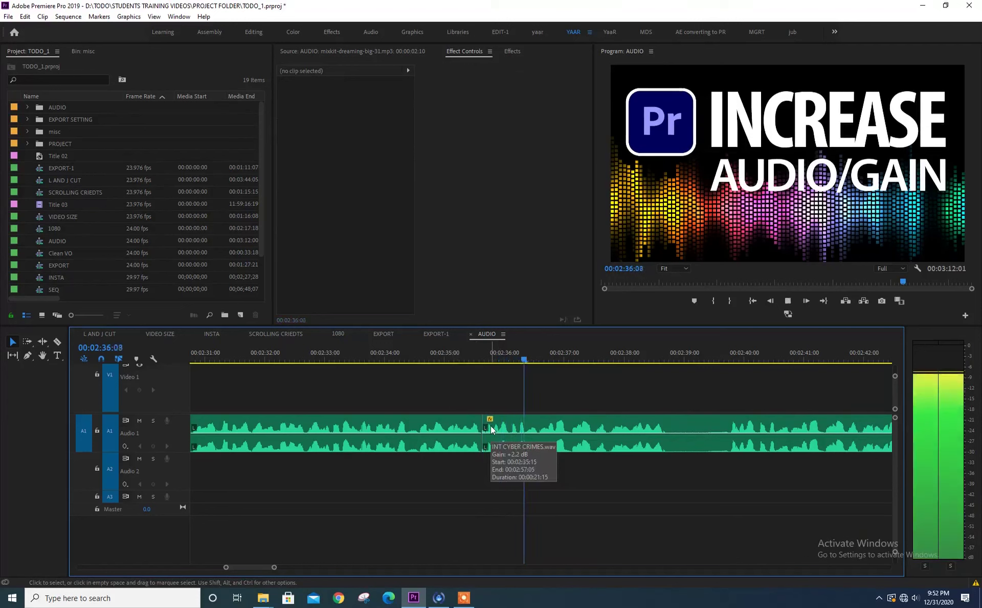
key(minus)
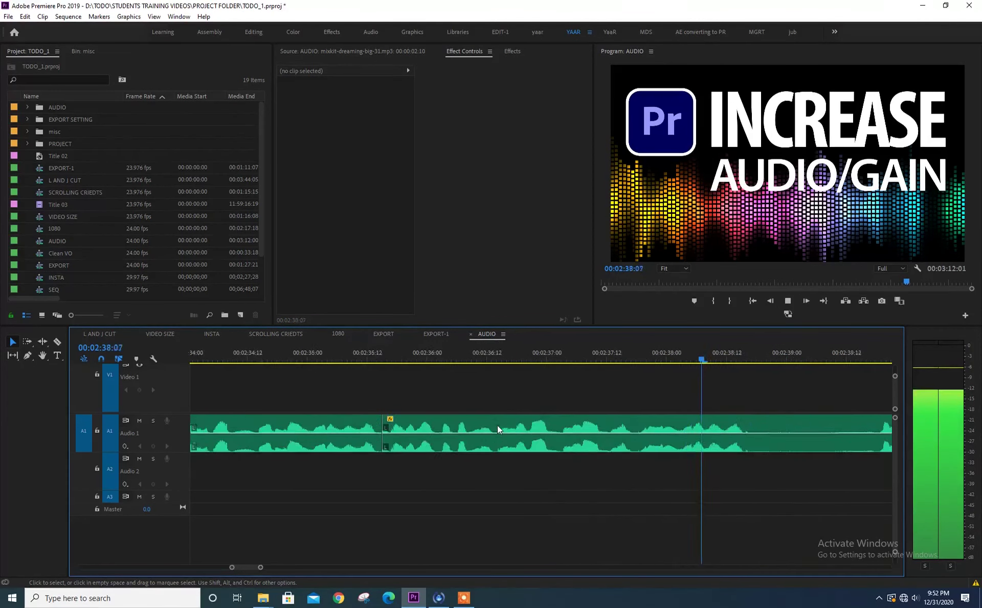
key(minus)
key(minus)
key(equal)
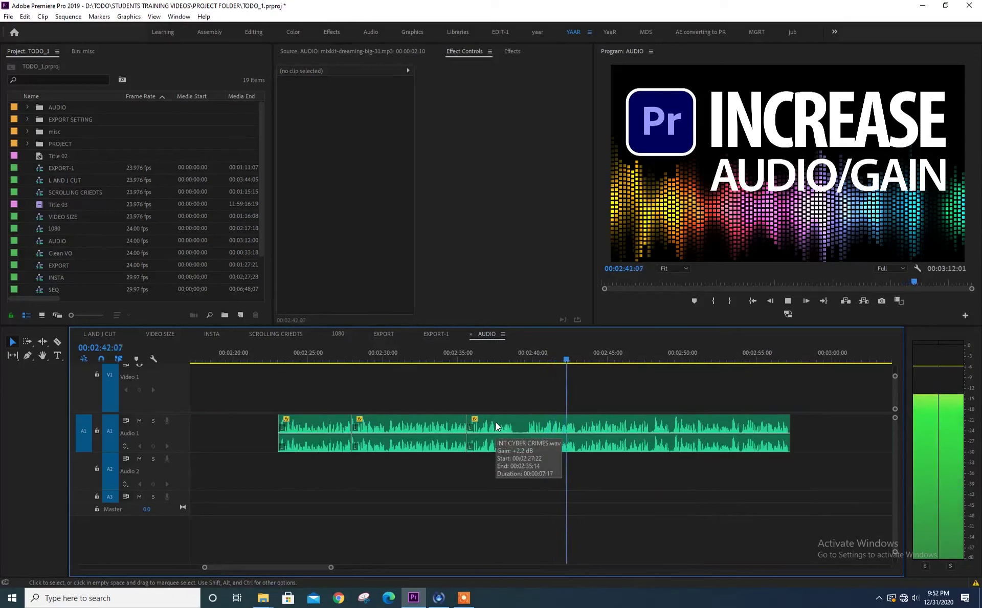
key(space)
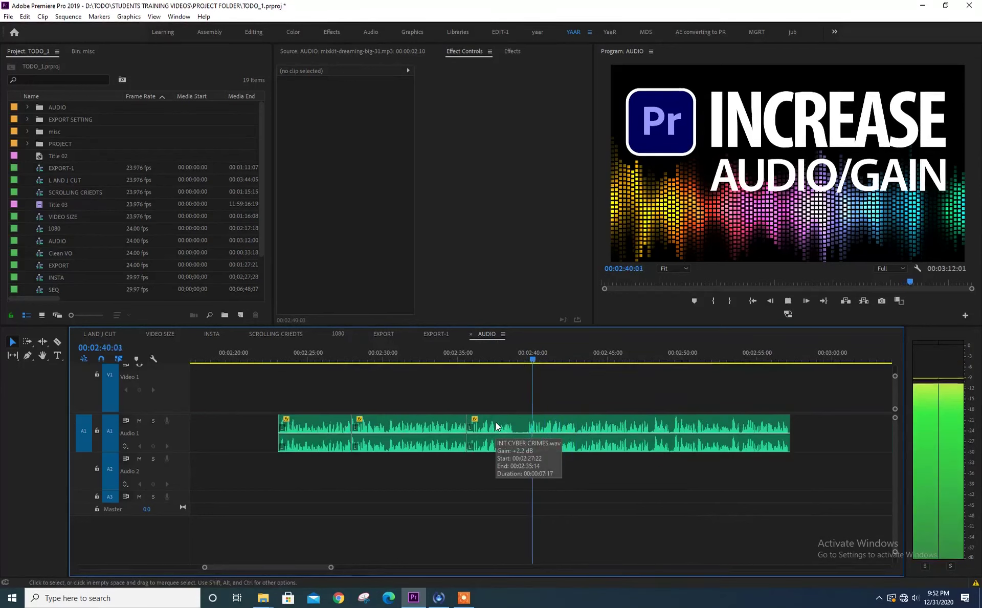
key(j)
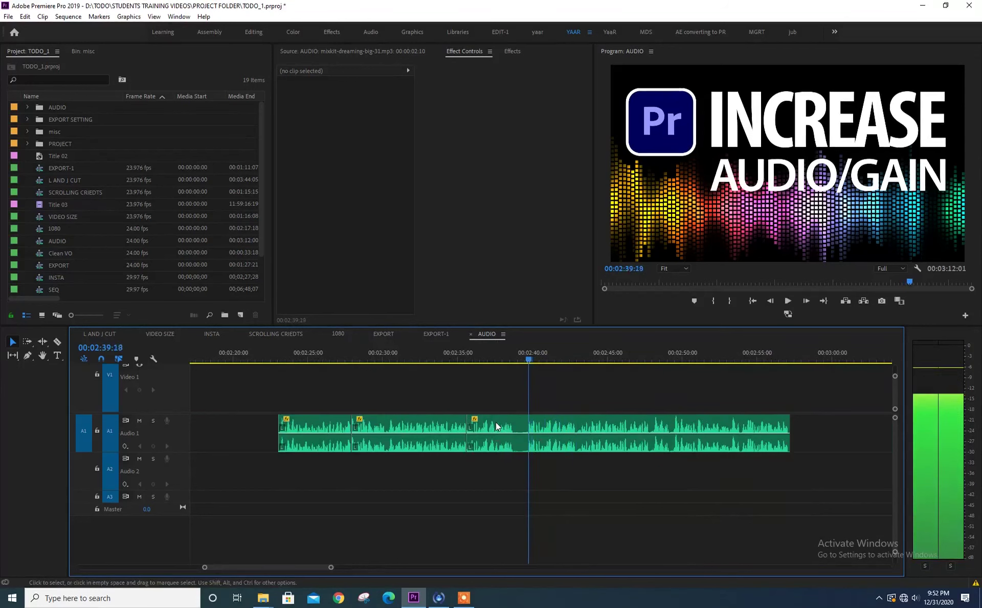
Cut out an unwanted stretch of INT CYBER CRIMES.wav and close the resulting gap
key(ctrl+k)
key(Up)
key(space)
key(space)
click(498, 419)
key(Delete)
click(498, 422)
key(Delete)
key(space)
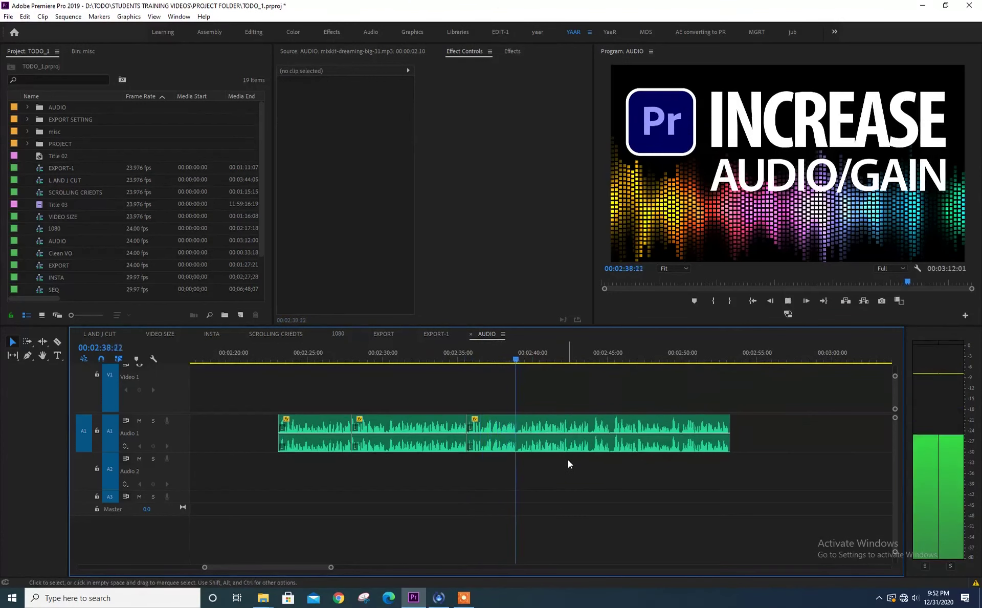
key(=)
key(space)
Remove the piece between 00:02:38:22 and 00:02:39:06 and review the edit
key(Right)
key(Right)
key(Right)
key(ctrl+k)
key(Left)
key(Left)
key(Left)
key(Left)
key(Left)
key(Left)
key(Left)
key(Left)
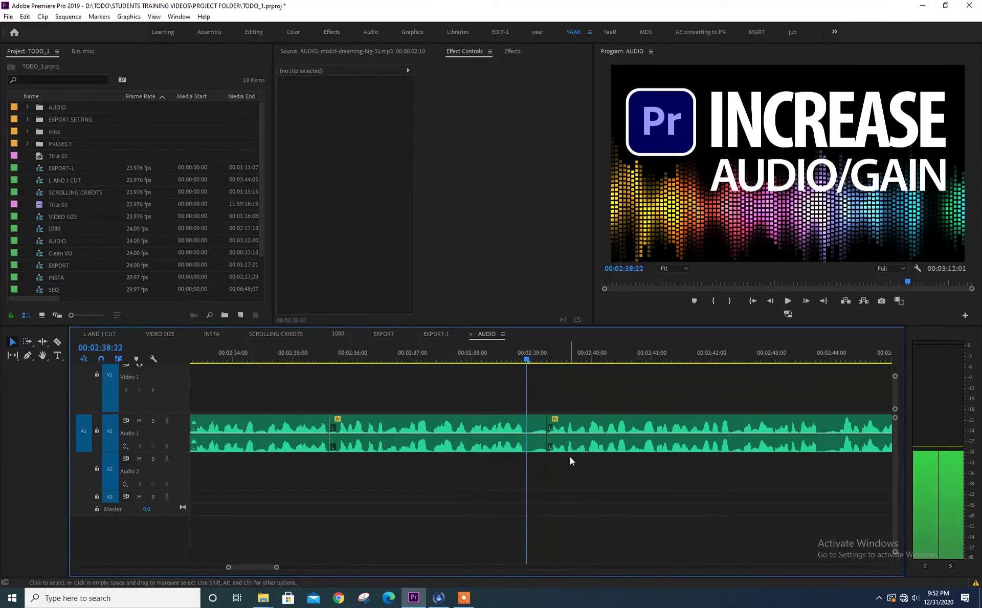
key(ctrl+k)
click(539, 424)
key(Delete)
key(Delete)
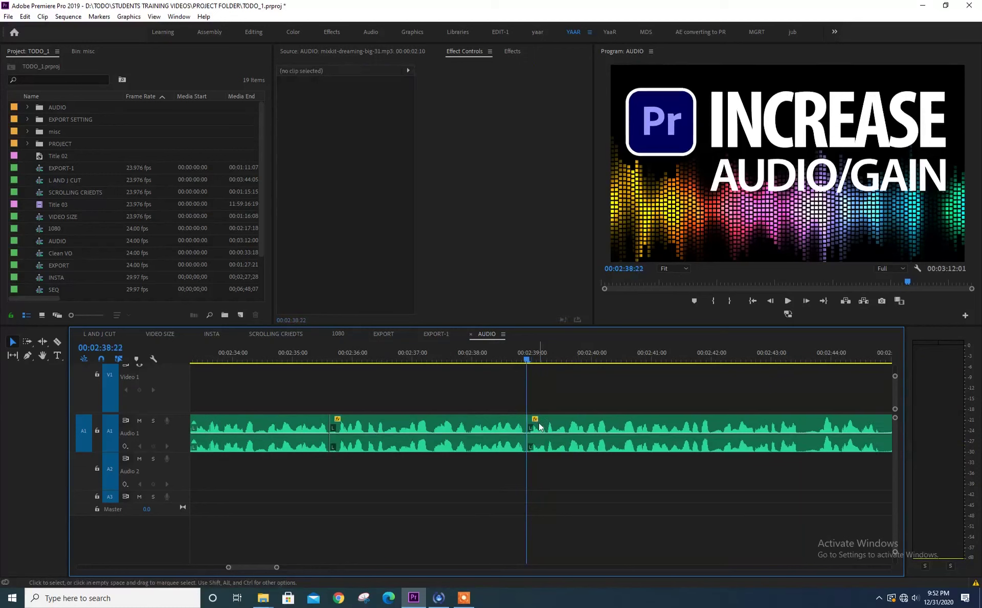
key(space)
key(minus)
key(minus)
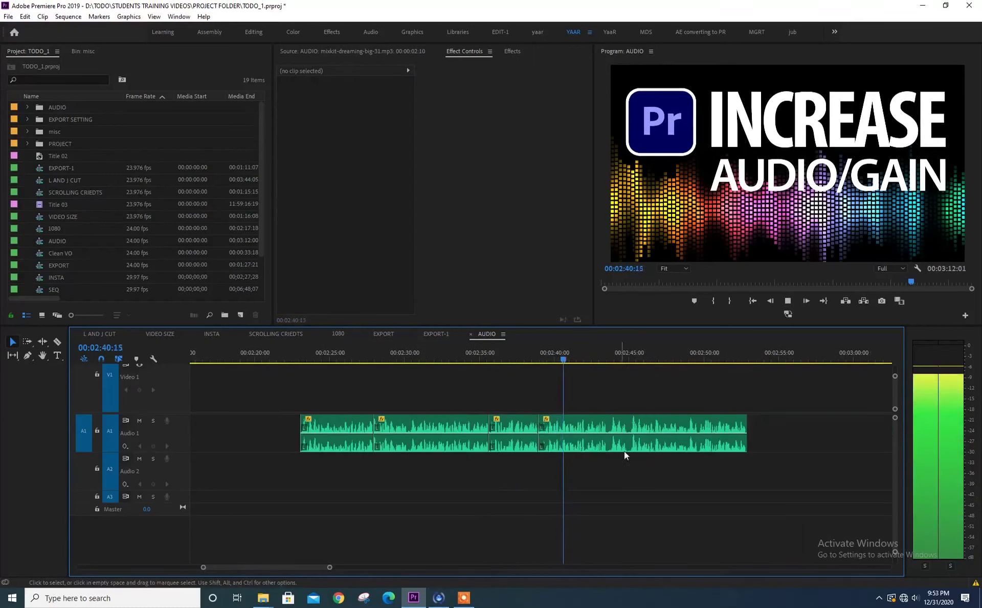
key(equal)
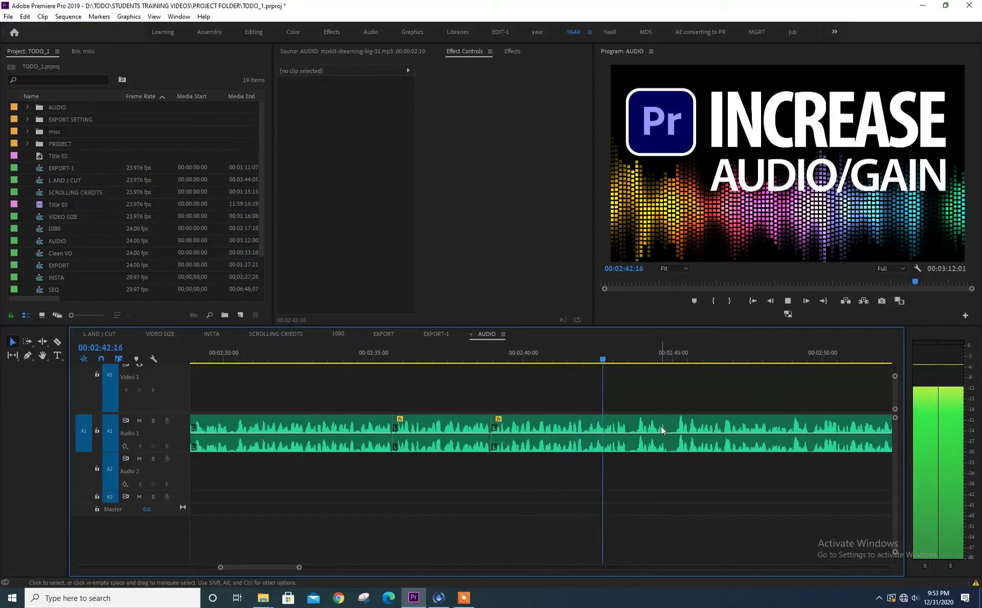
key(space)
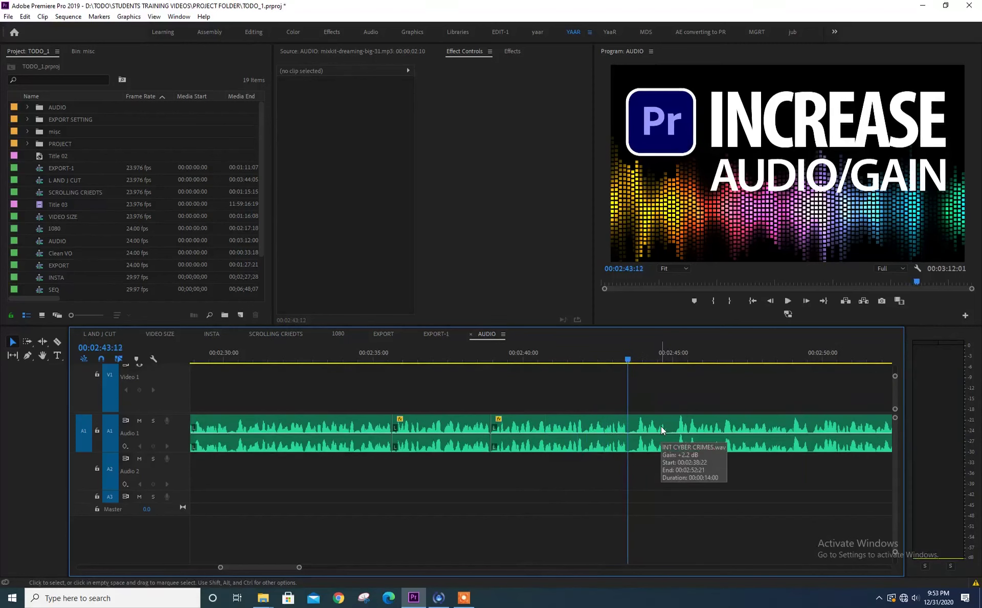
Split off another short unwanted piece and ripple-delete it, leaving no gap
key(space)
key(space)
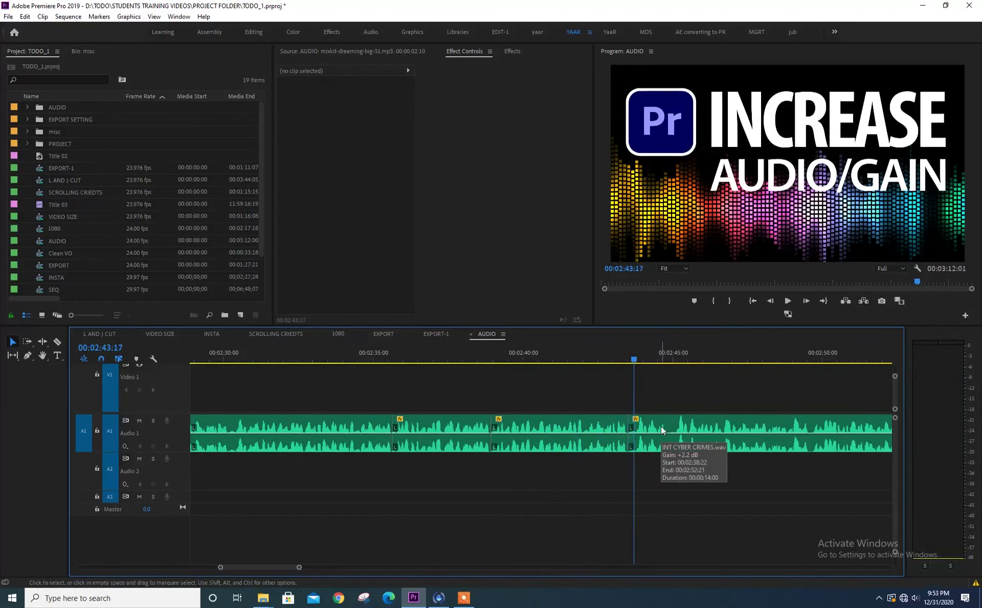
click(632, 425)
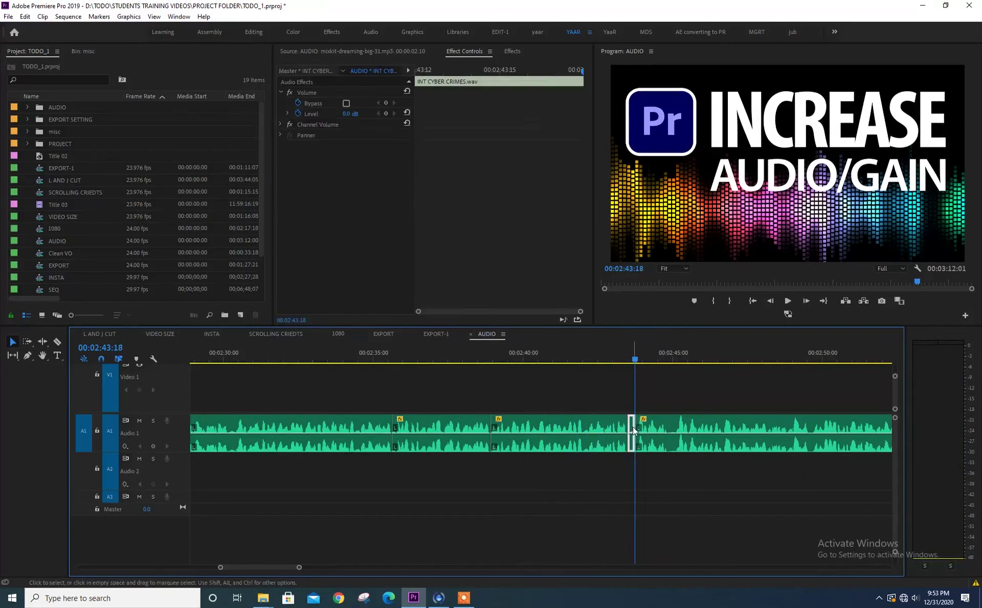
key(space)
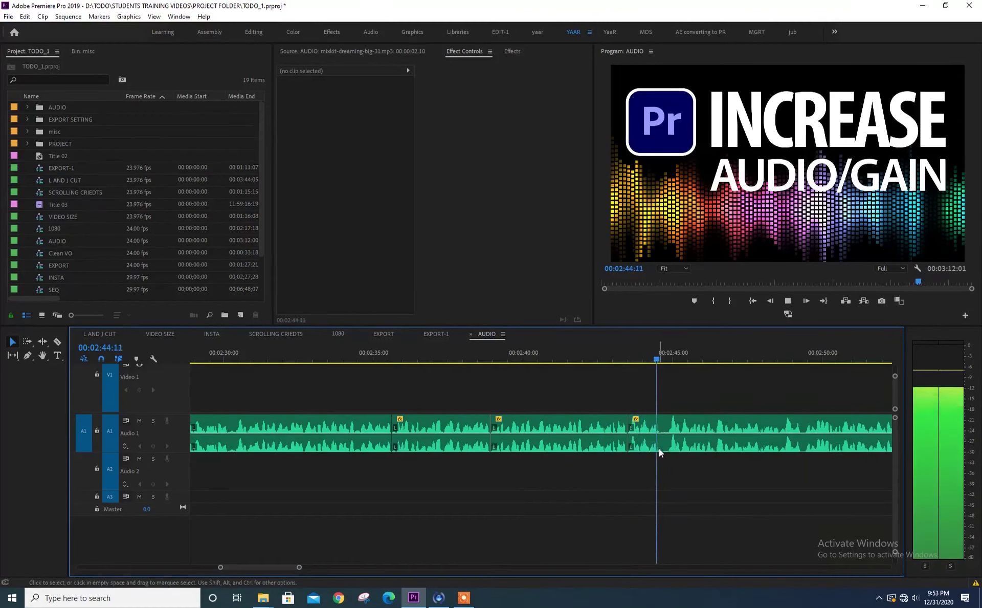
key(space)
key(space)
key(ctrl+k)
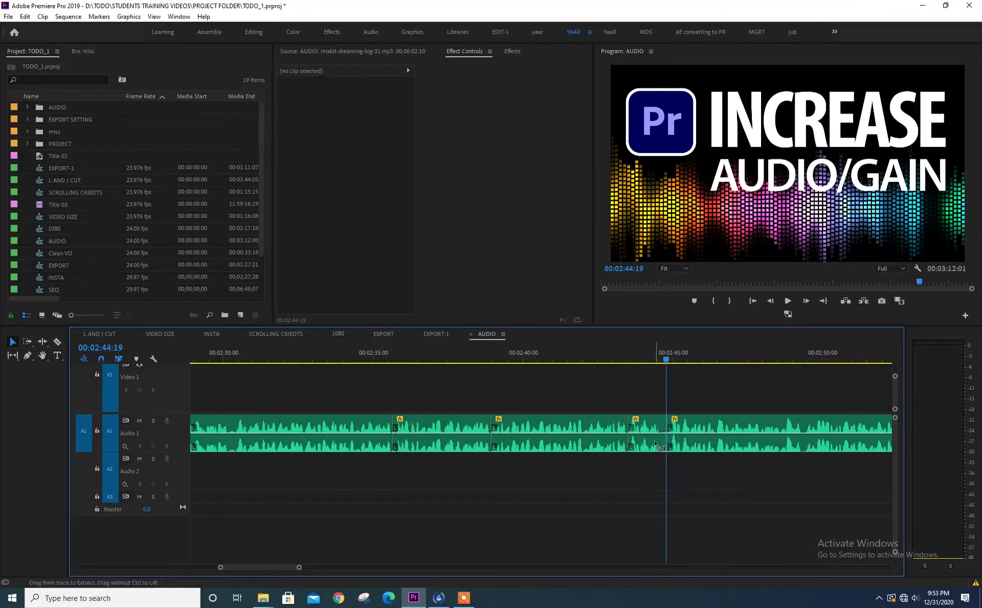
click(652, 427)
key(shift+Delete)
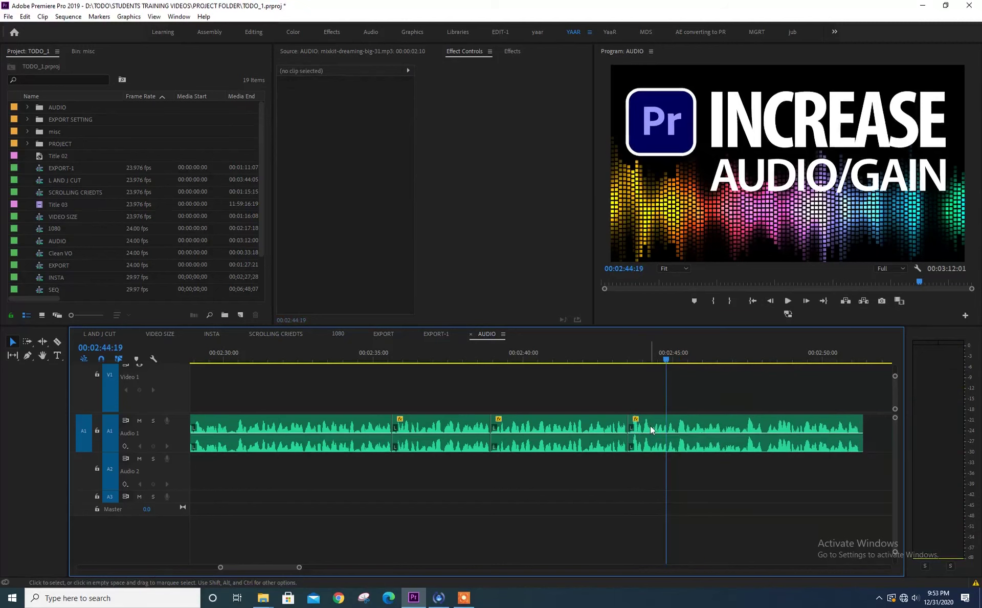
key(space)
key(minus)
key(minus)
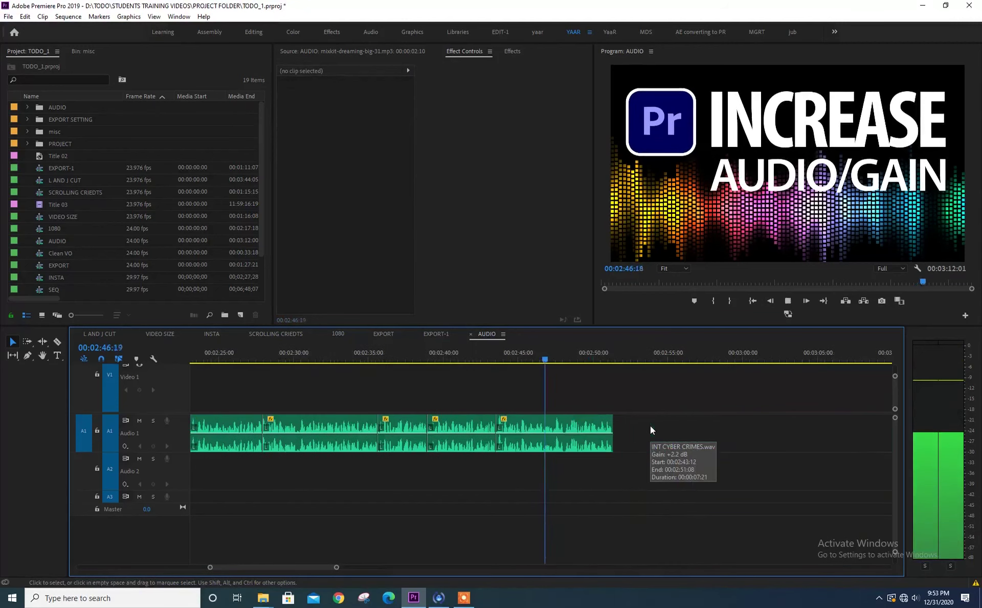
key(minus)
key(minus)
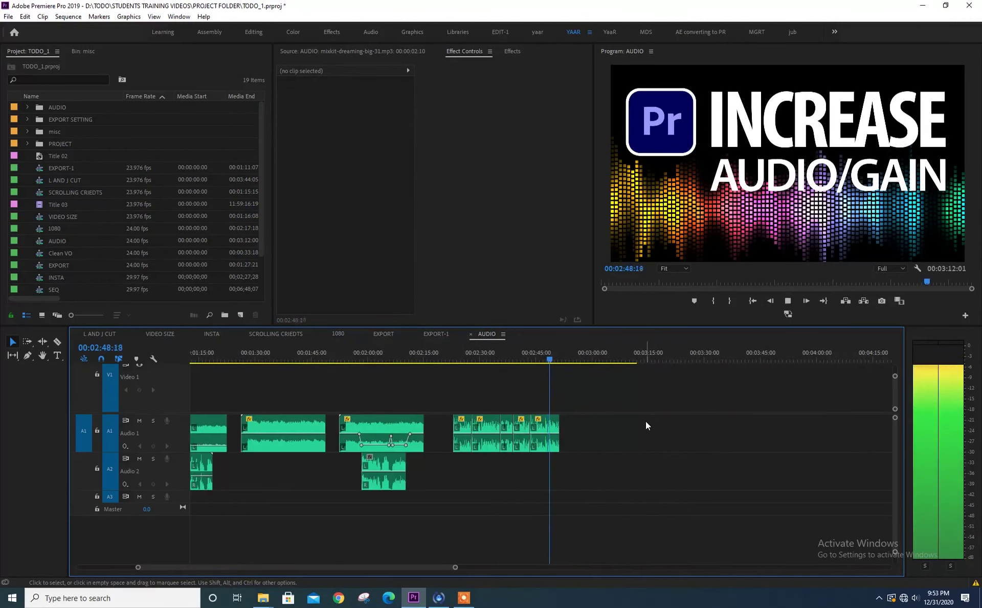
key(equal)
key(equal)
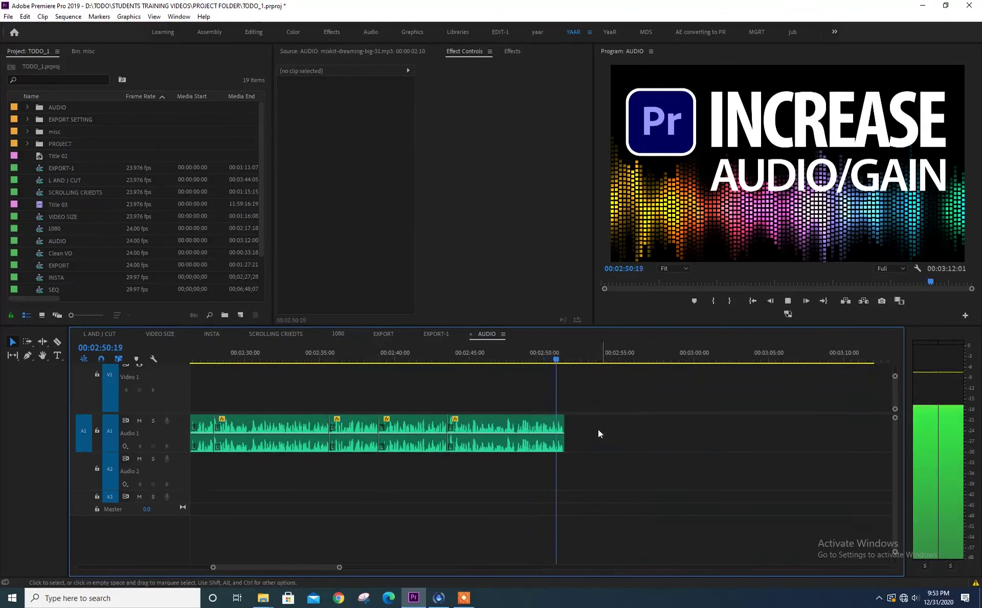
Trim the tail so the final piece runs 00:02:43:12 to 00:02:51:08
drag(563, 433, 675, 428)
key(space)
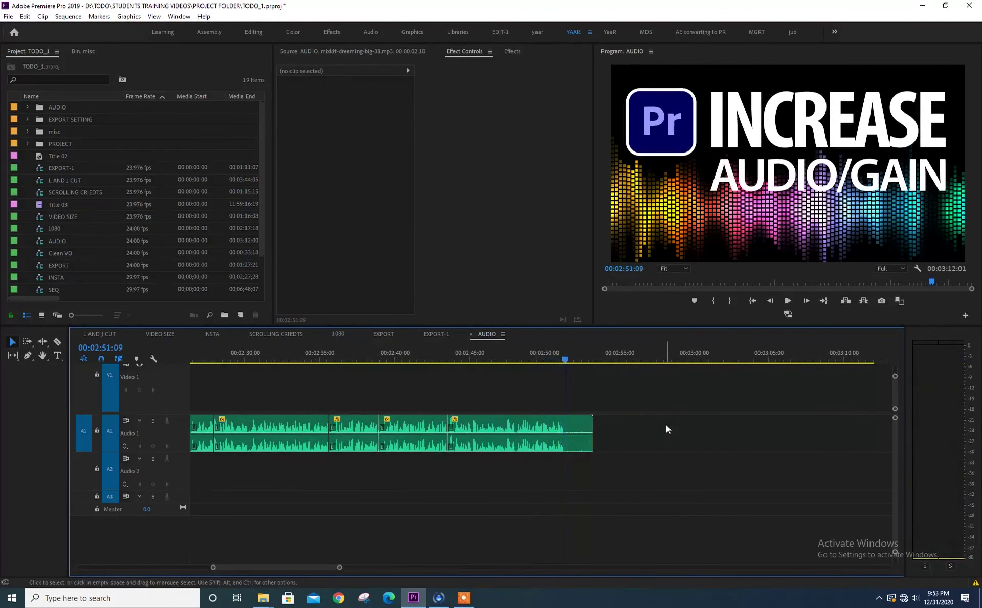
key(ctrl+k)
key(space)
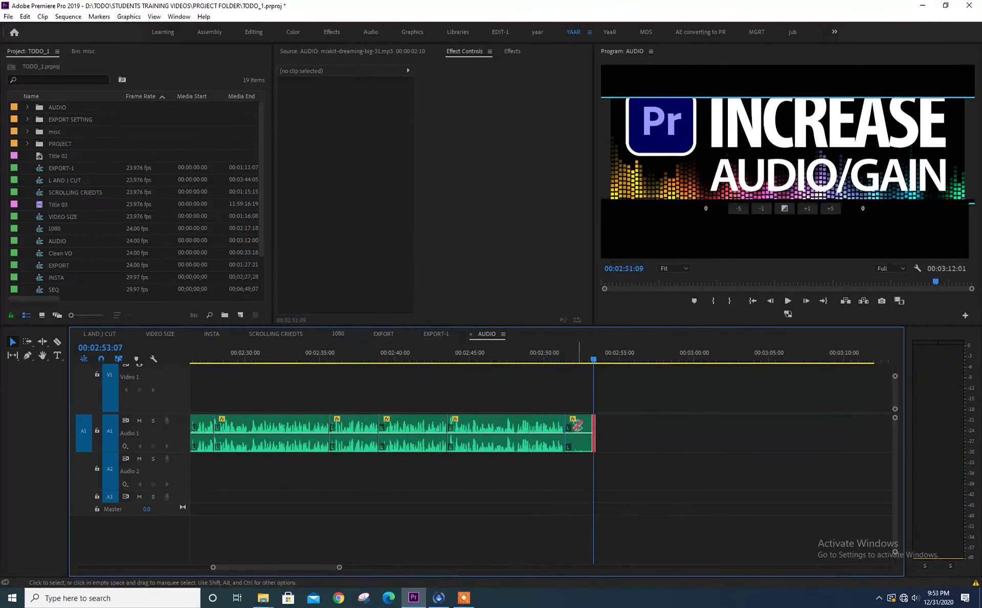
click(587, 432)
key(Delete)
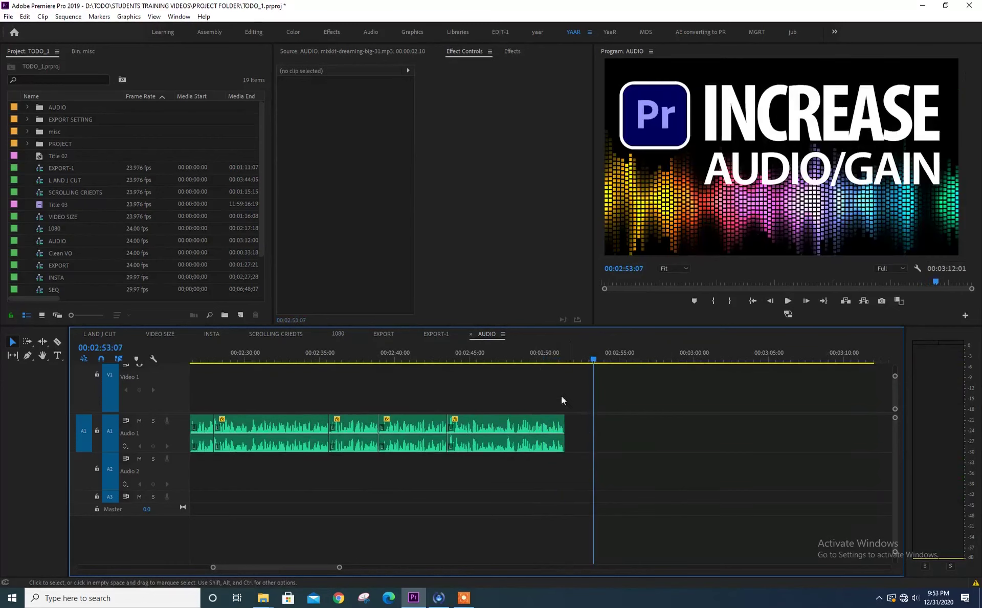
click(474, 358)
key(space)
key(space)
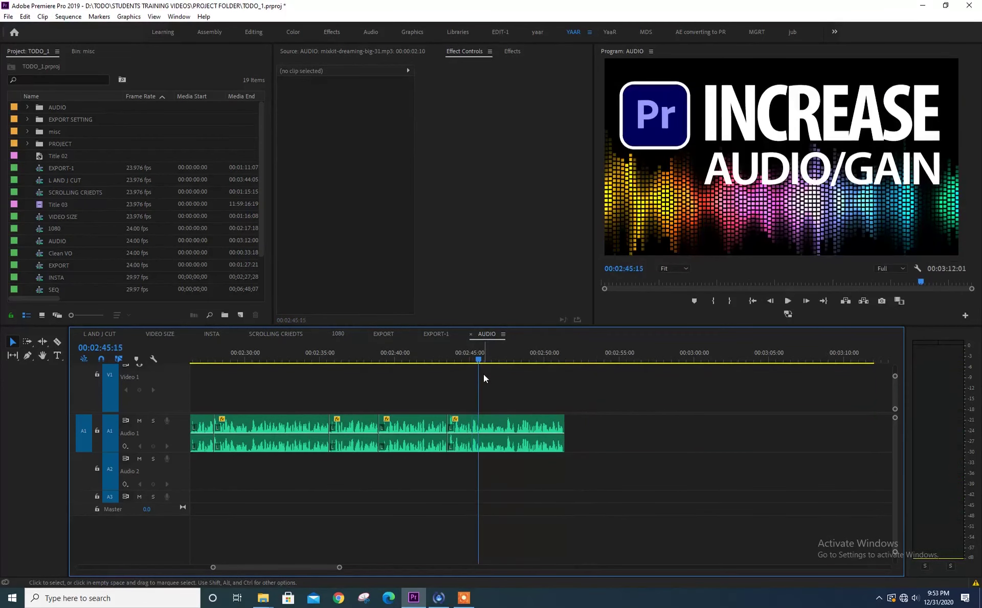
key(minus)
click(365, 356)
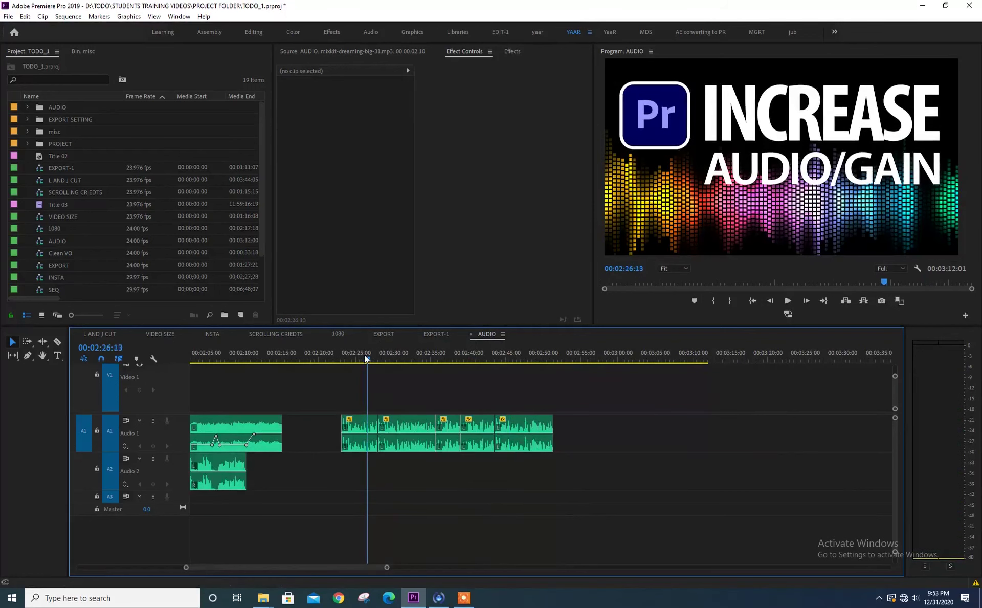
click(354, 354)
key(space)
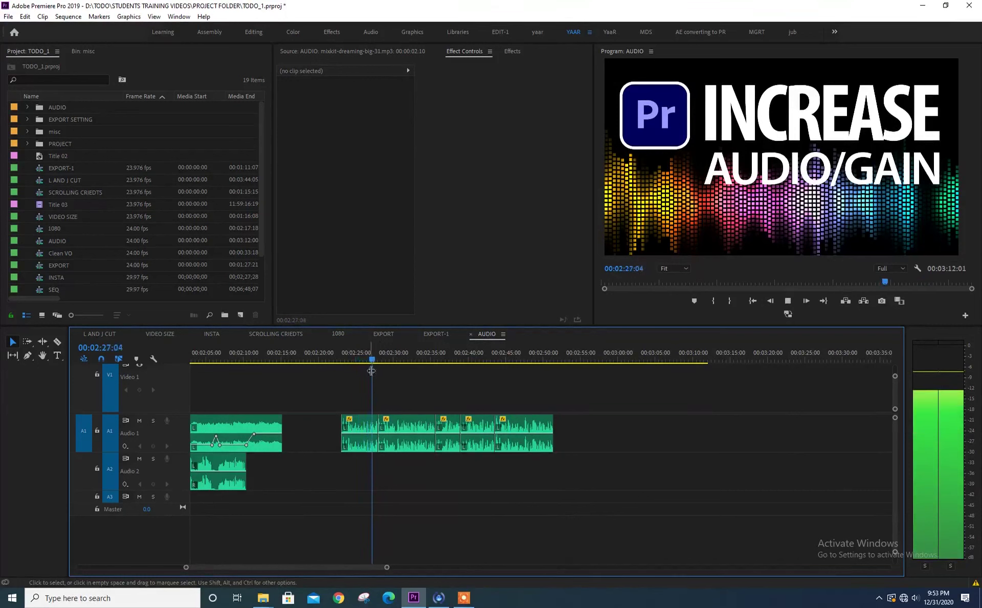
key(space)
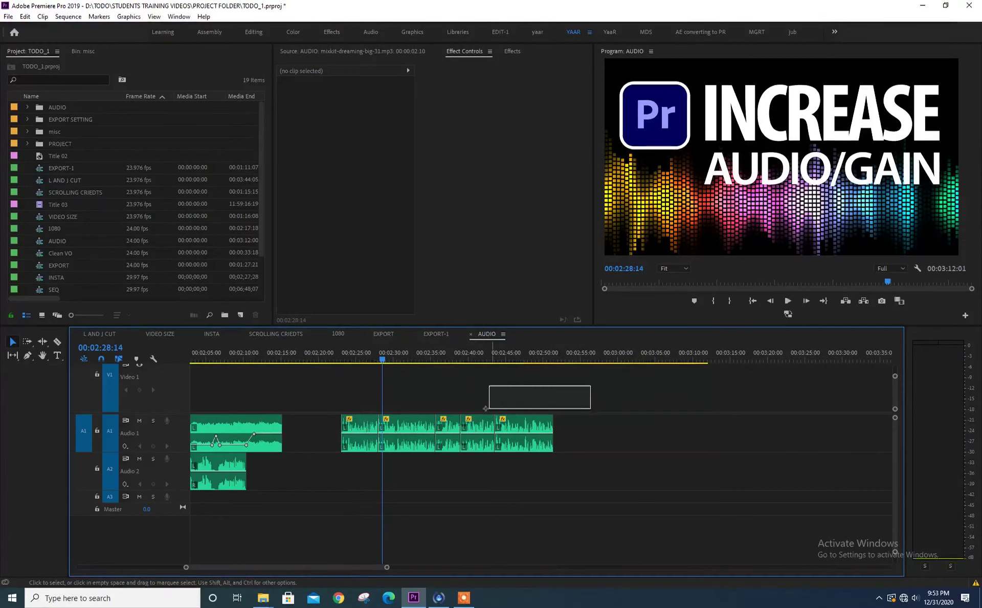
drag(485, 408, 351, 438)
click(406, 386)
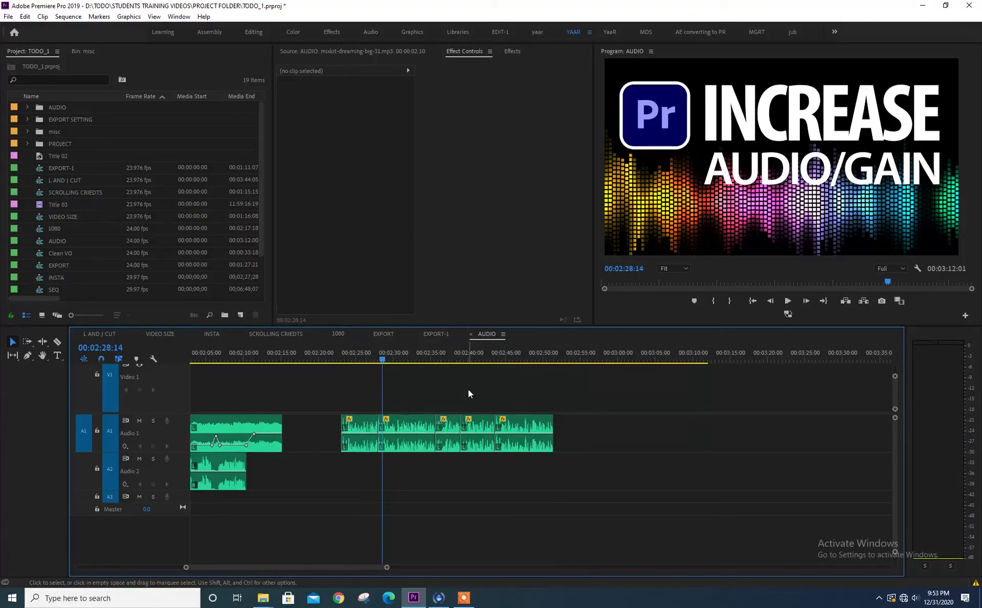
key(equal)
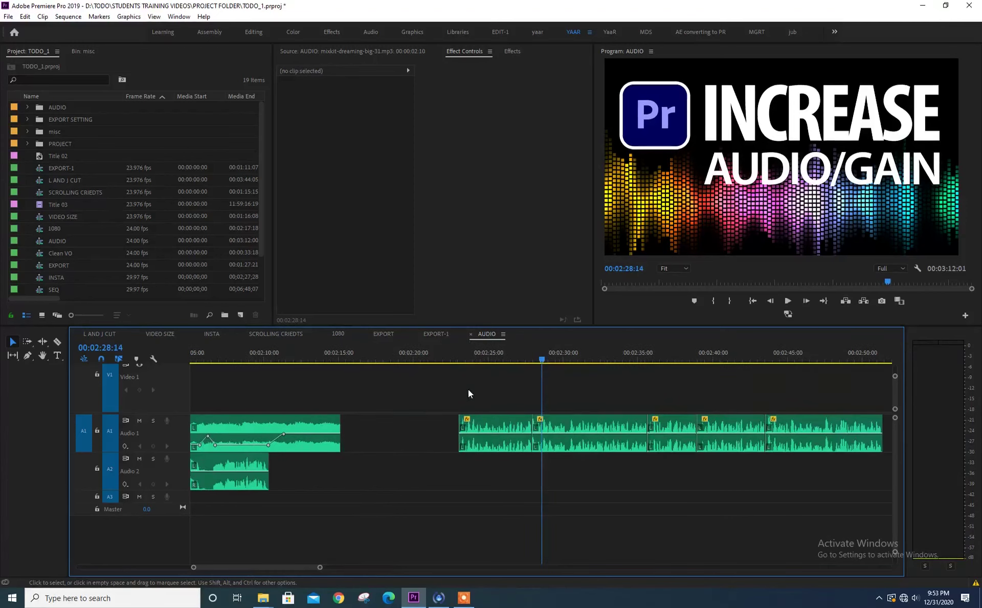
key(minus)
drag(709, 390, 517, 416)
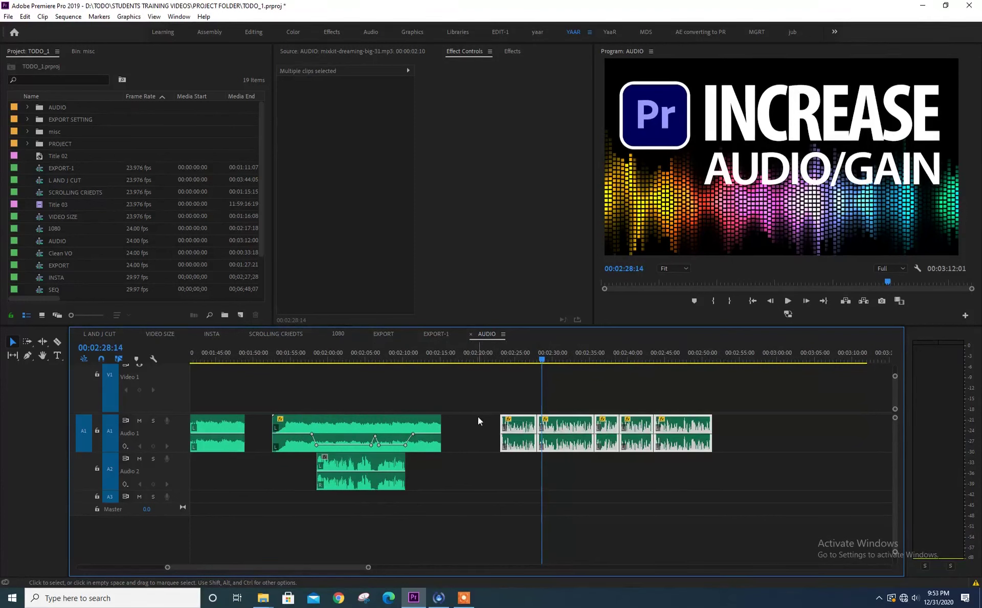
drag(399, 425, 578, 472)
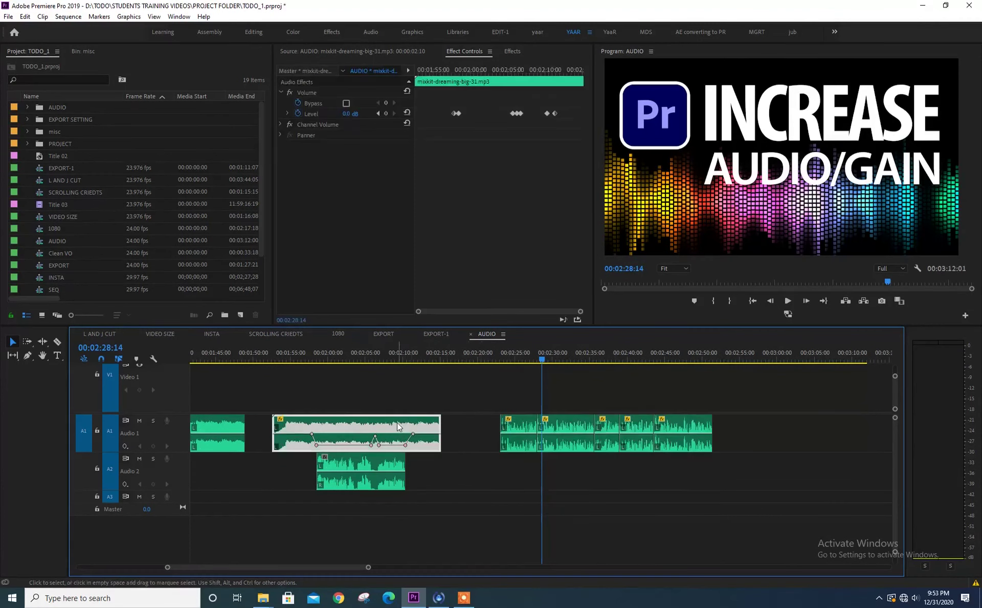
Place staggered copies of the clip on Audio 3 and a new Audio 4 track
mouse_move(509, 473)
mouse_down()
mouse_move(685, 505)
mouse_move(645, 481)
mouse_move(550, 518)
mouse_up()
key(super)
click(658, 472)
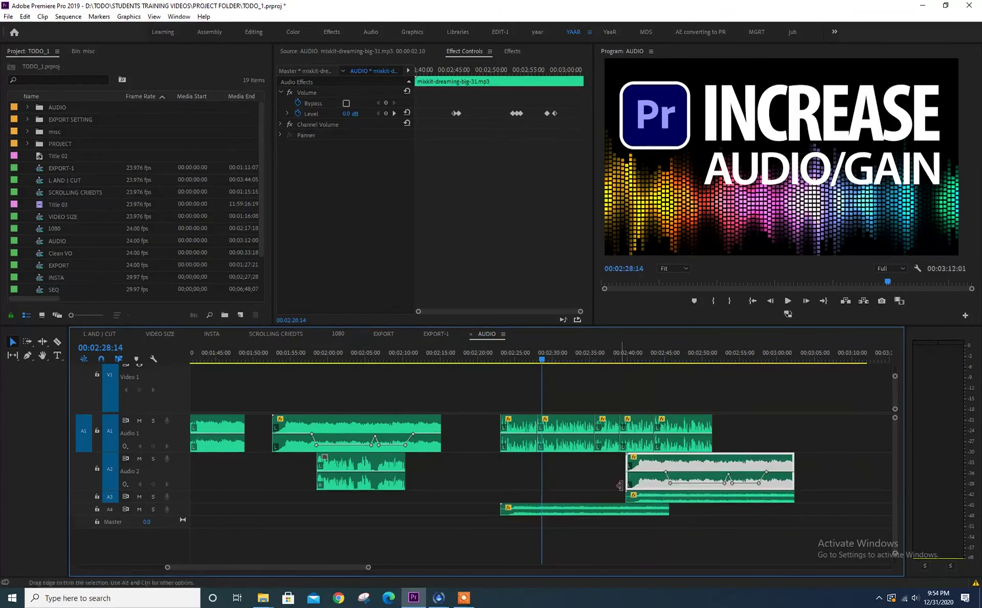
drag(651, 466, 578, 466)
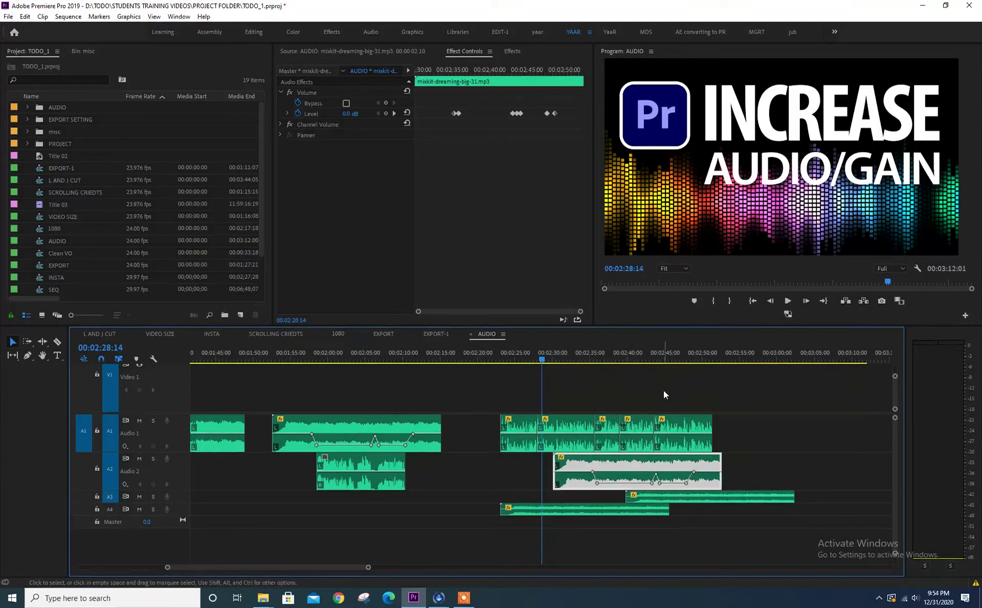
Clear the selection and select the voice-over clip at the playhead
drag(718, 387, 557, 404)
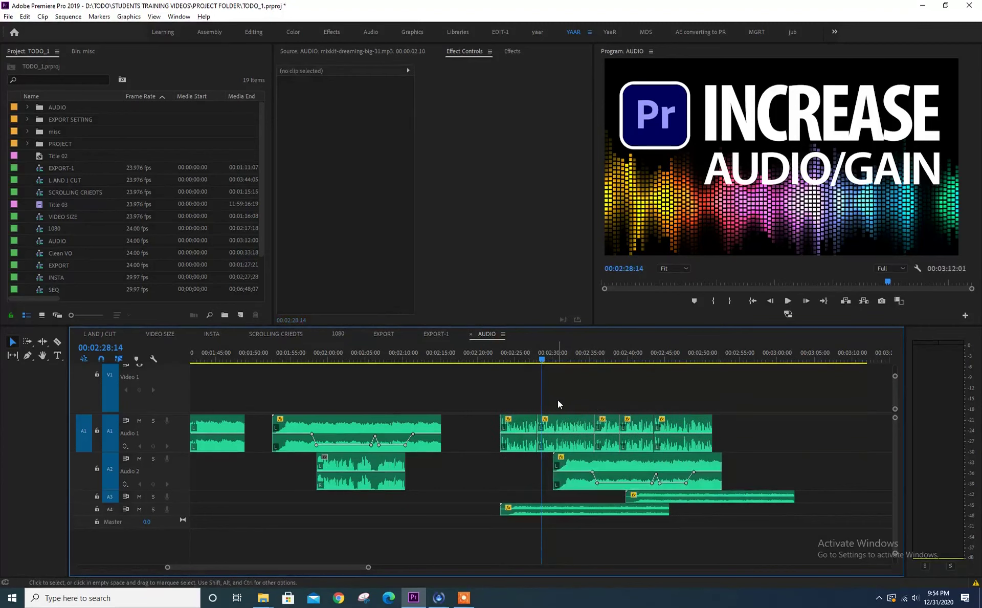
key(=)
click(569, 425)
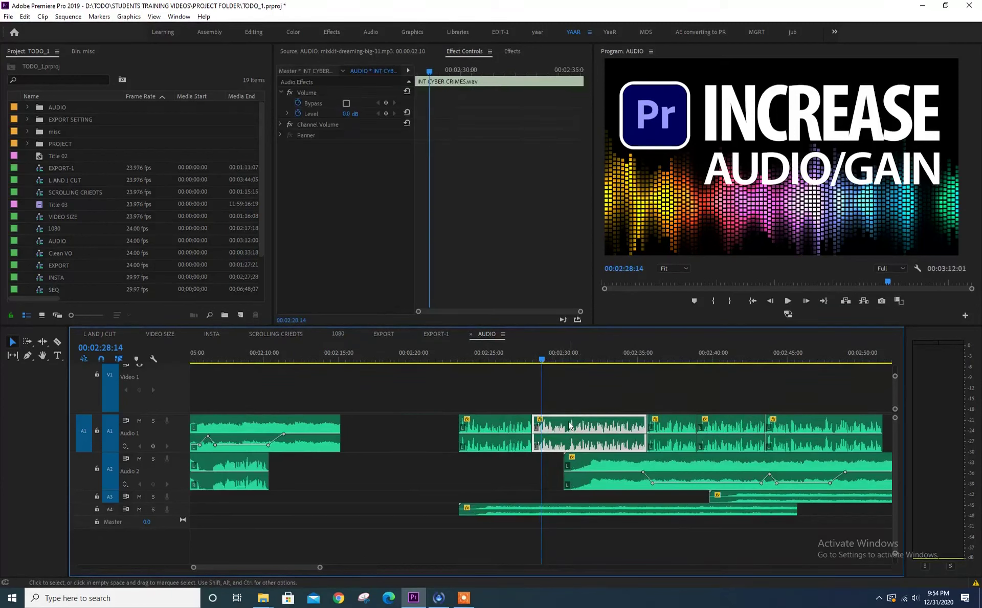
drag(569, 425, 561, 424)
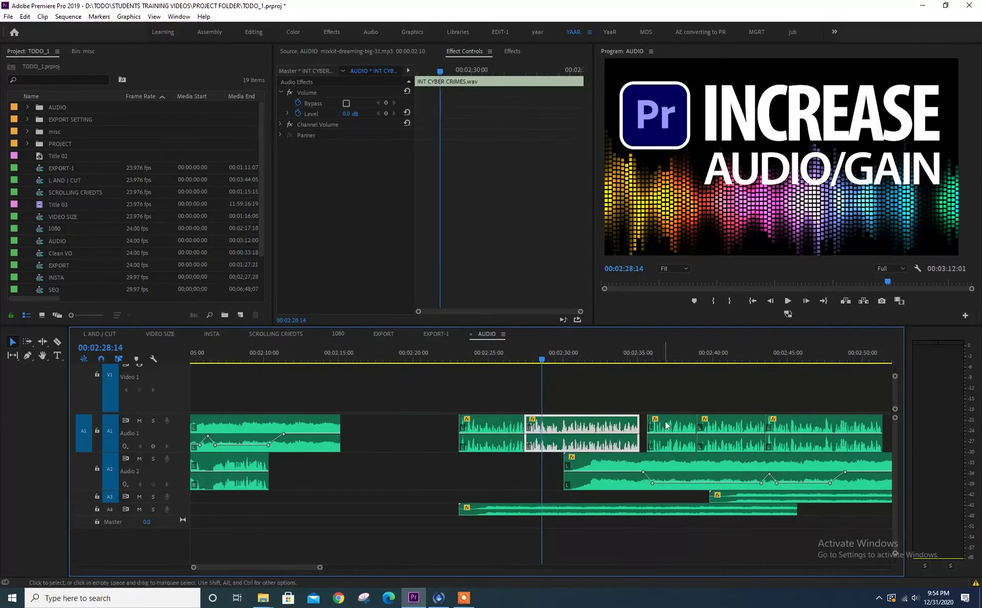
mouse_move(671, 397)
mouse_down()
mouse_move(829, 427)
mouse_move(807, 427)
mouse_up()
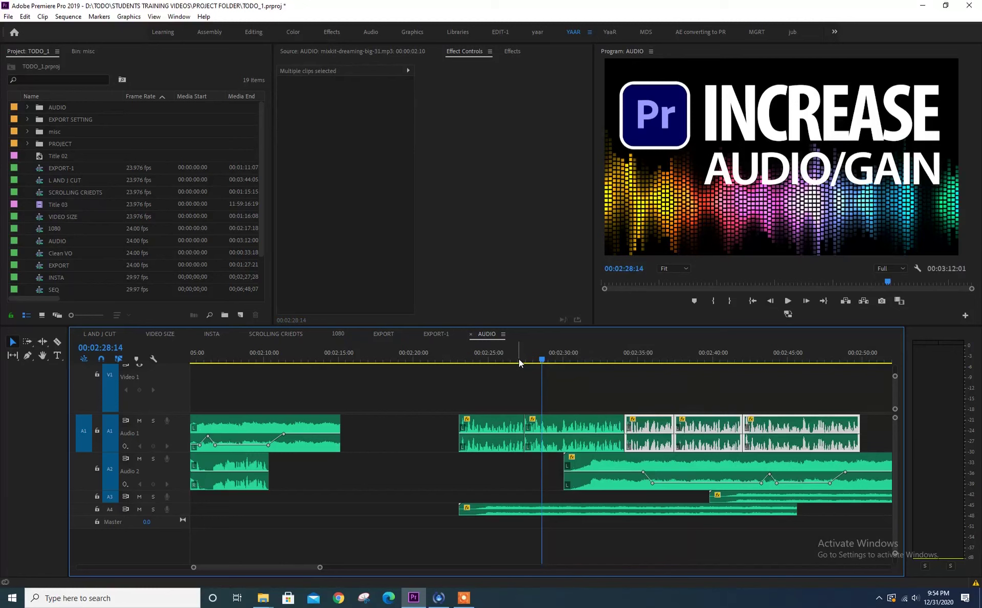
key(ctrl+z)
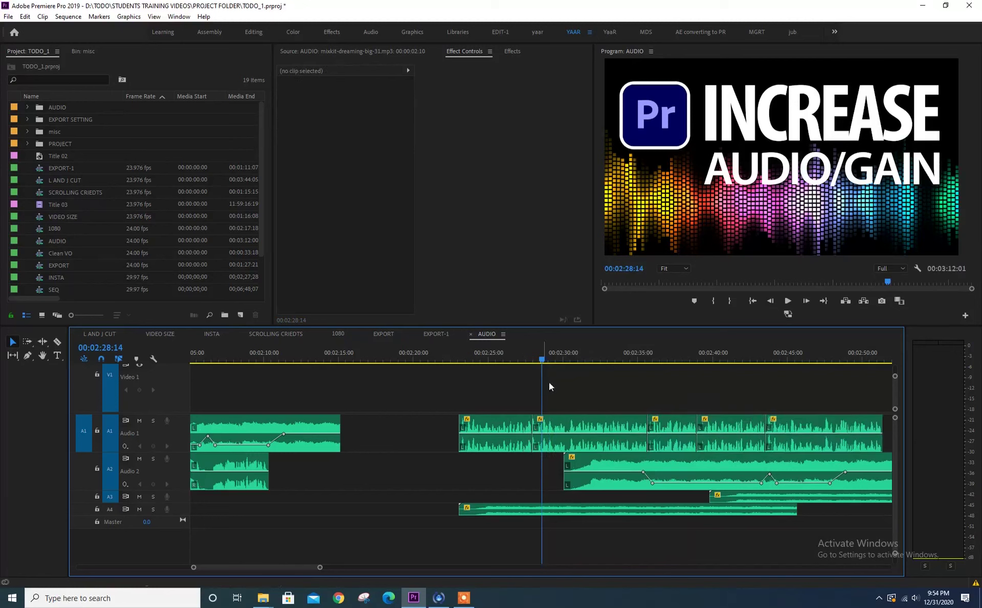
key(minus)
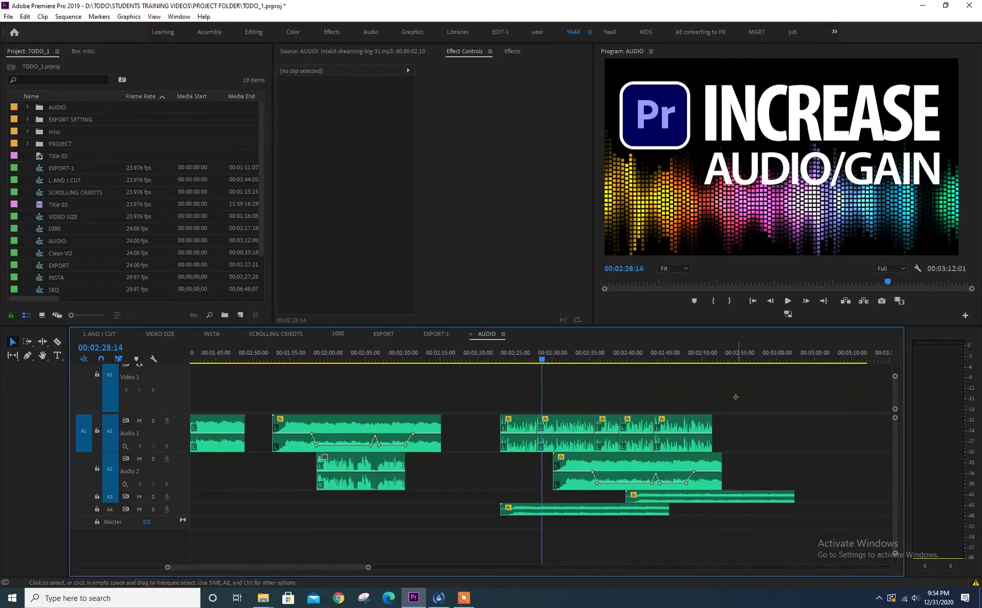
drag(737, 397, 521, 429)
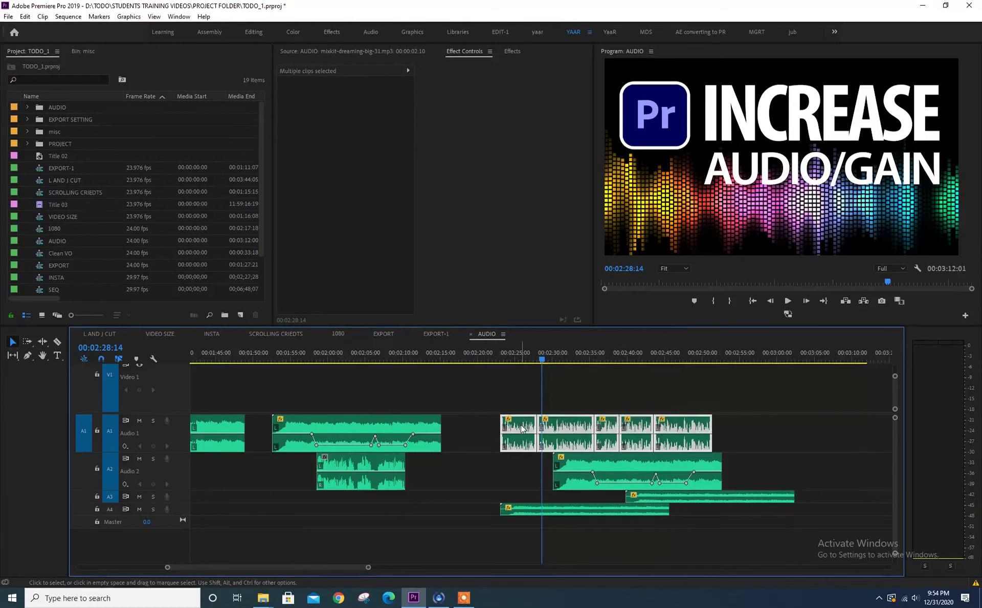
Nest the selected Audio 1 voice-over clips as a sequence named 'vo FINAL'
right_click(522, 428)
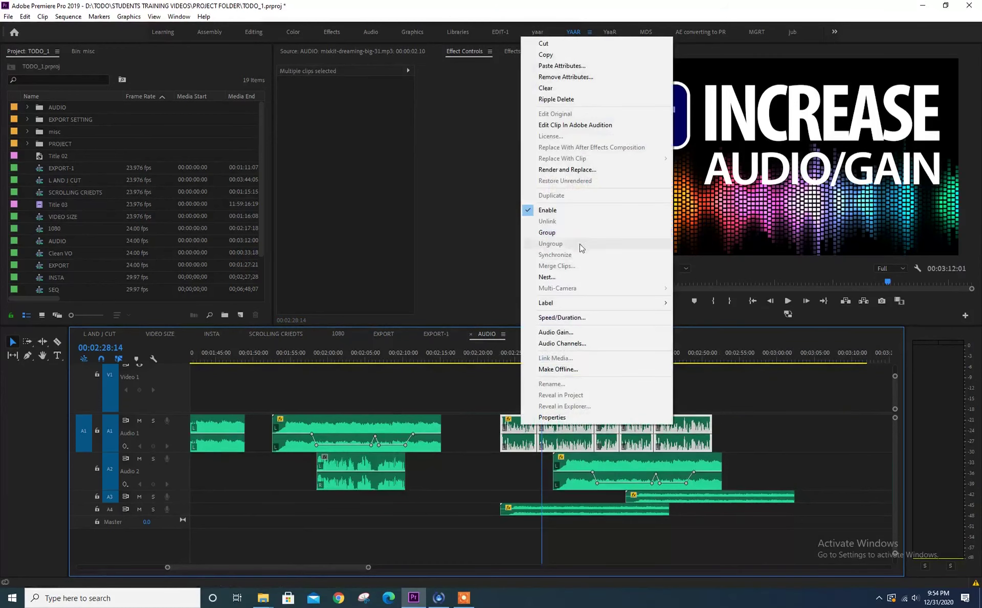
click(581, 276)
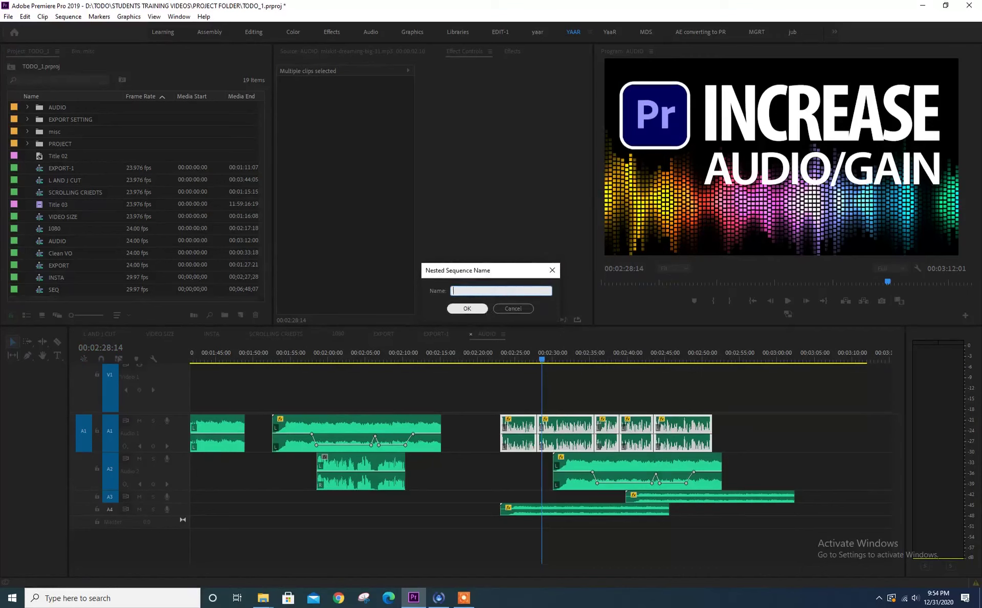
text(voFINAL)
click(483, 312)
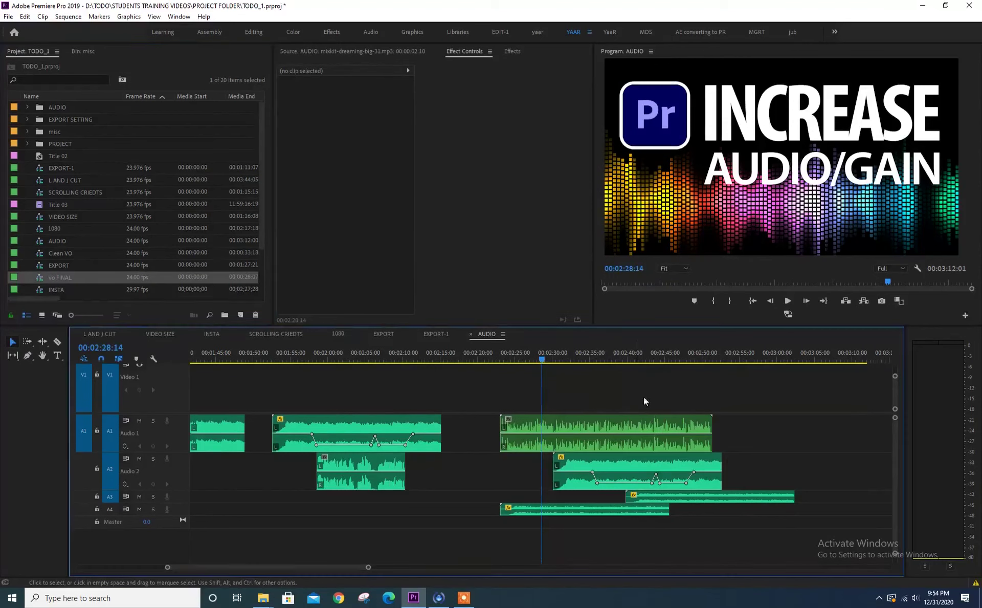
Open the vo FINAL nested sequence in its own timeline
click(657, 417)
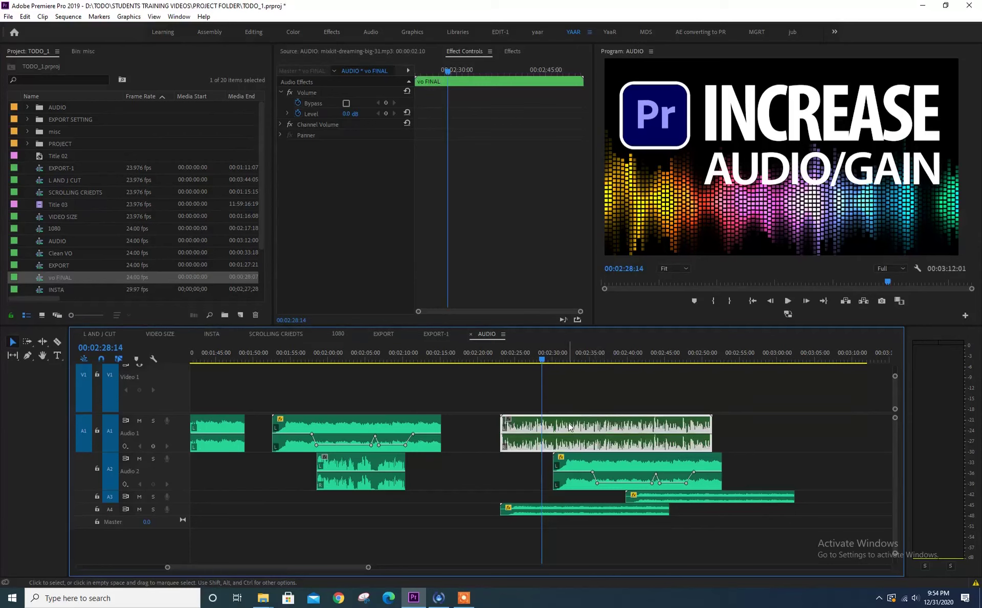
click(569, 396)
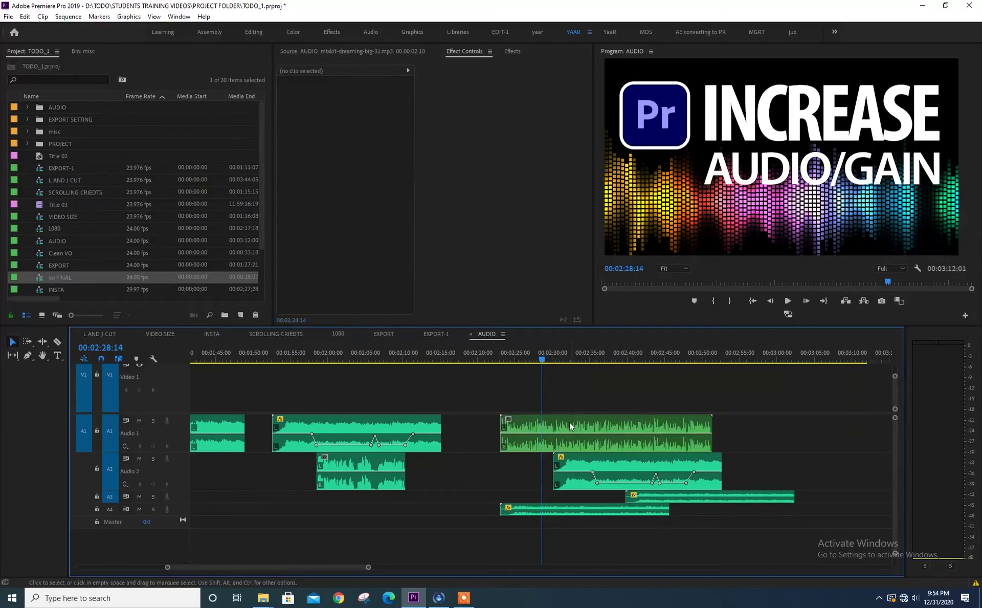
mouse_move(569, 422)
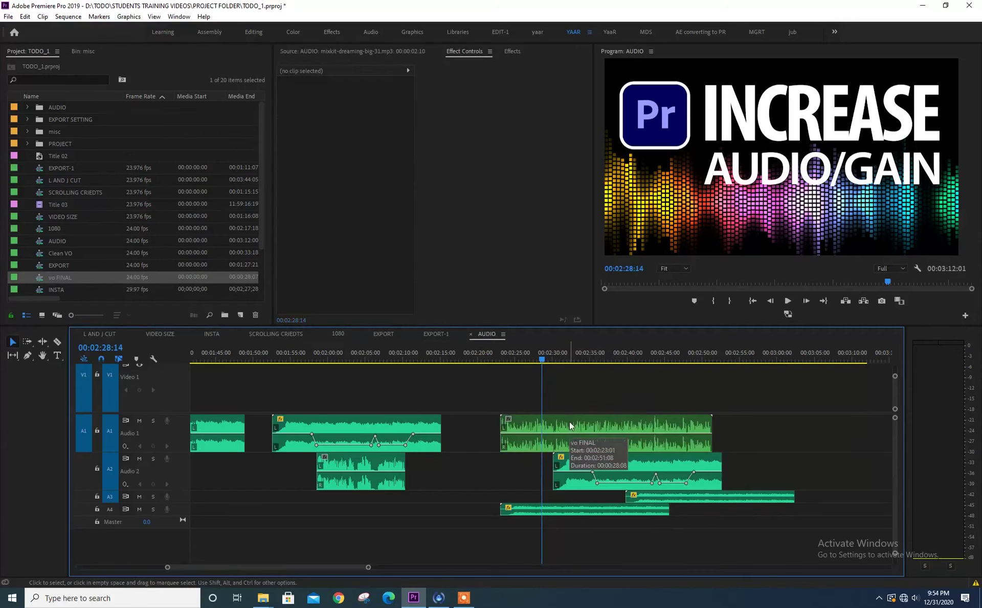
double_click(569, 422)
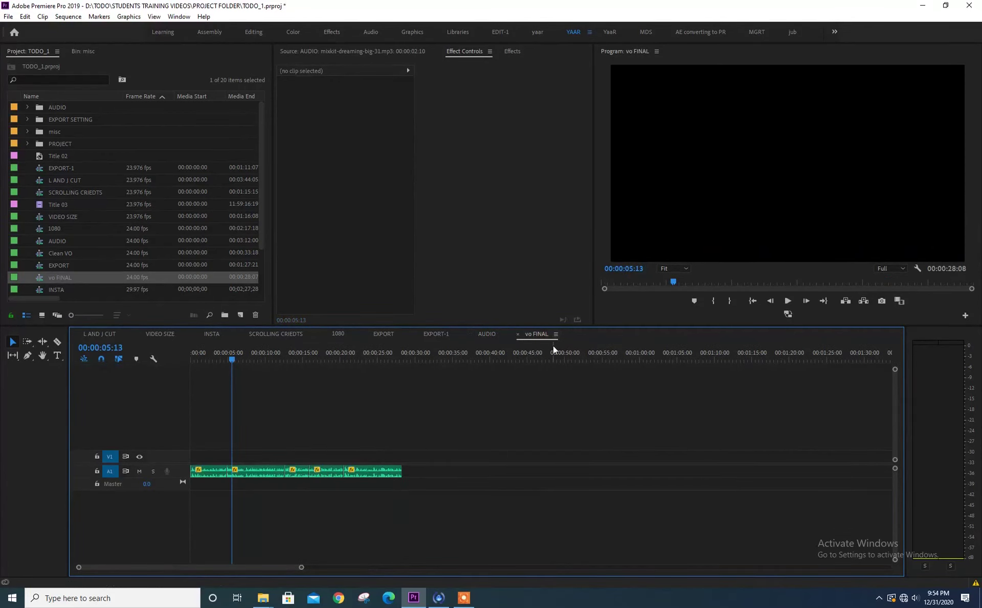
click(518, 332)
key(grave)
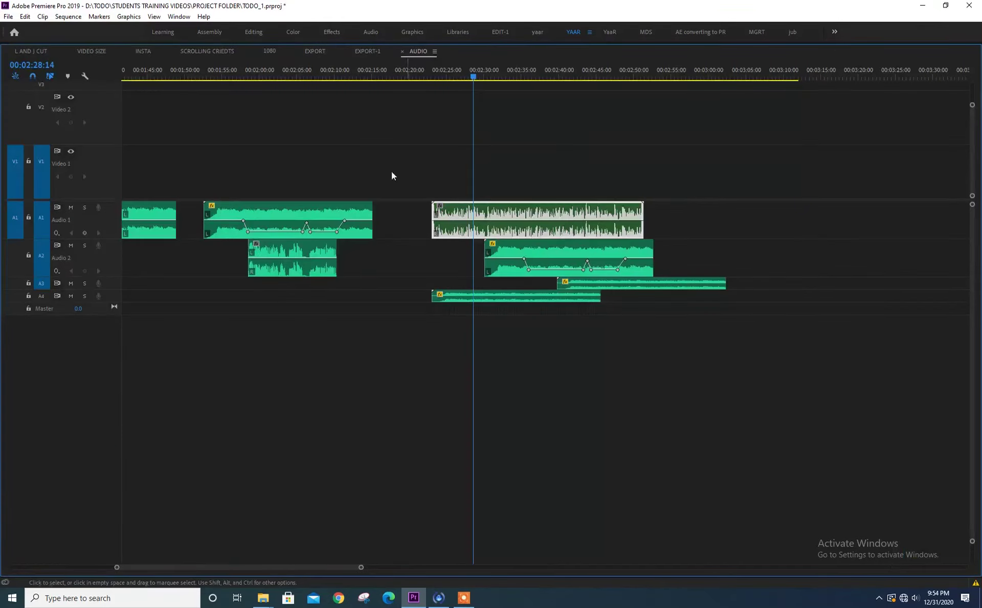
key(grave)
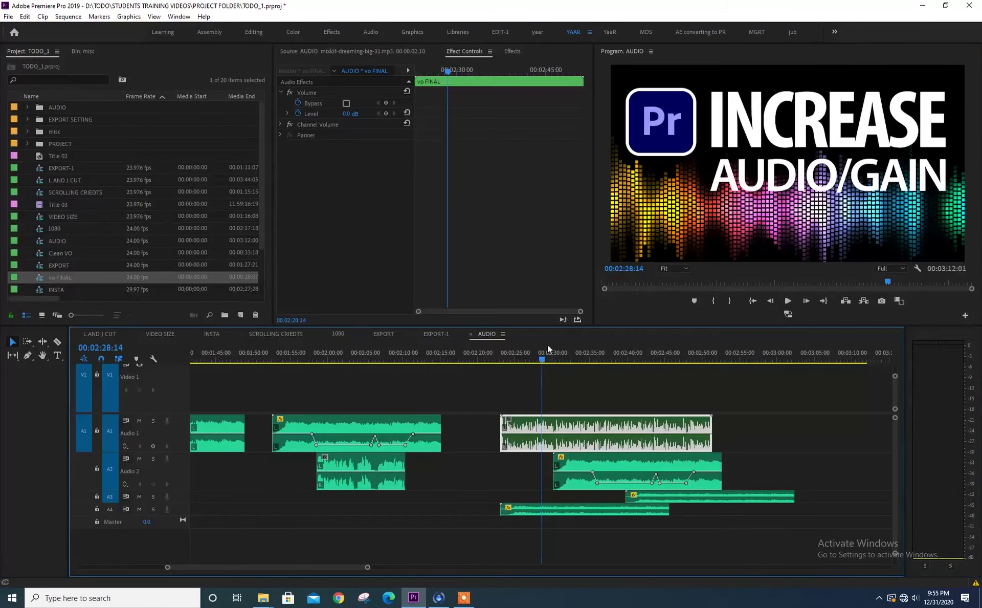
click(593, 404)
Delete the copied clips on Audio 2, 3 and 4, then zoom out to the whole sequence
drag(785, 473, 612, 527)
key(Delete)
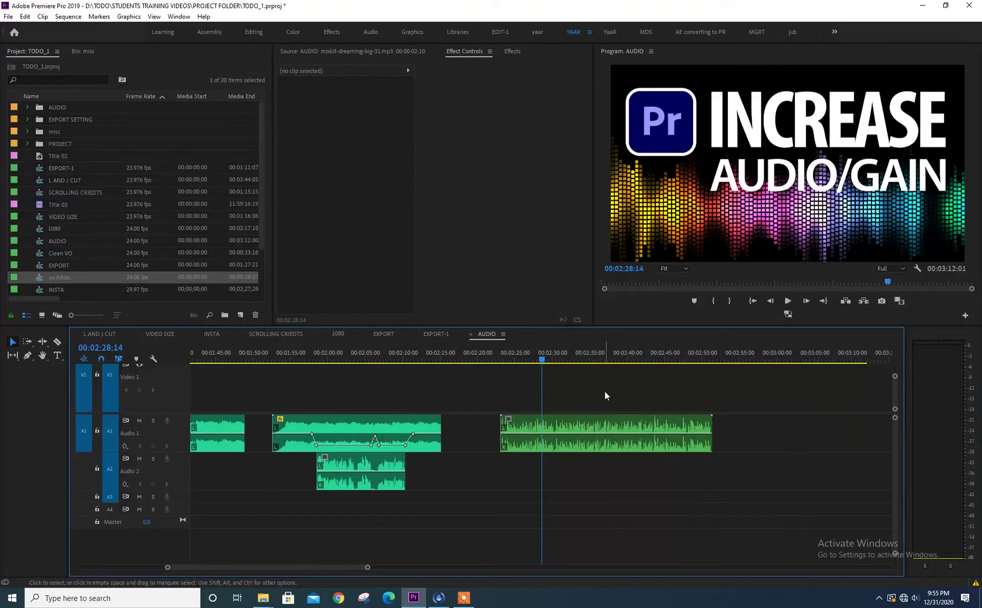
key(minus)
key(minus)
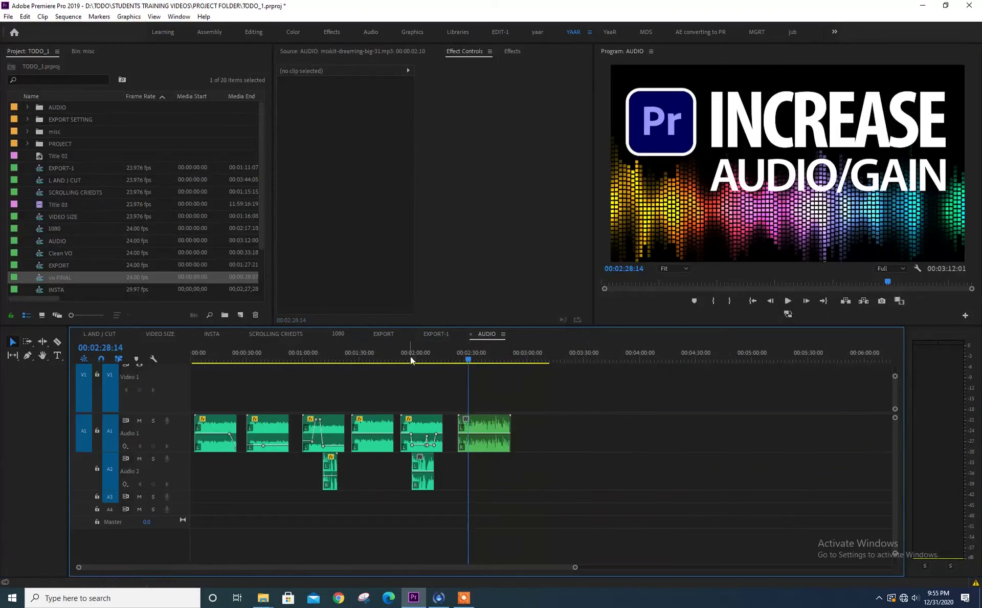
click(406, 356)
key(minus)
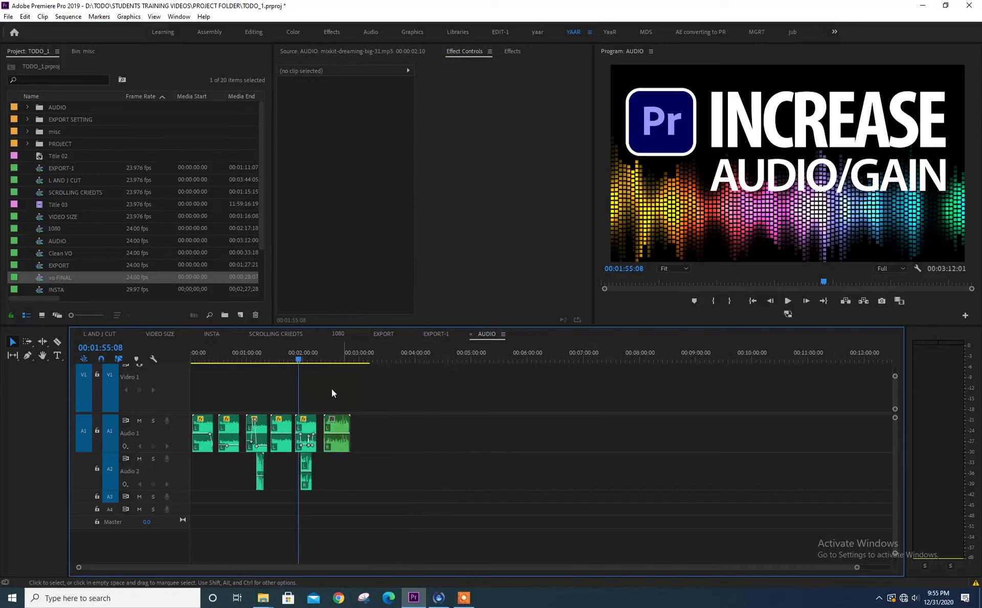
Return the playhead to the start of the AUDIO sequence
key(Home)
drag(195, 354, 229, 355)
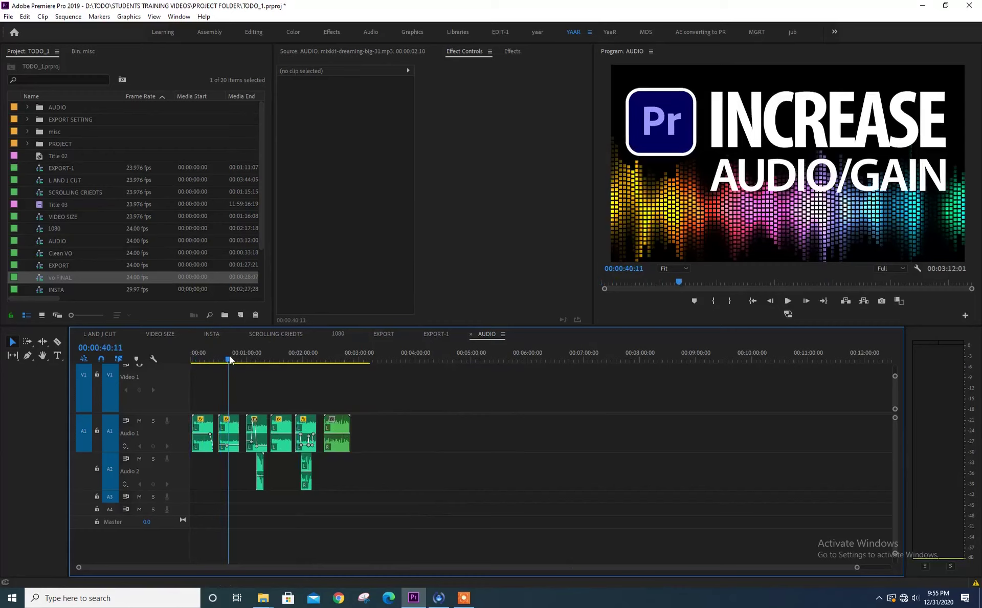
drag(230, 355, 187, 357)
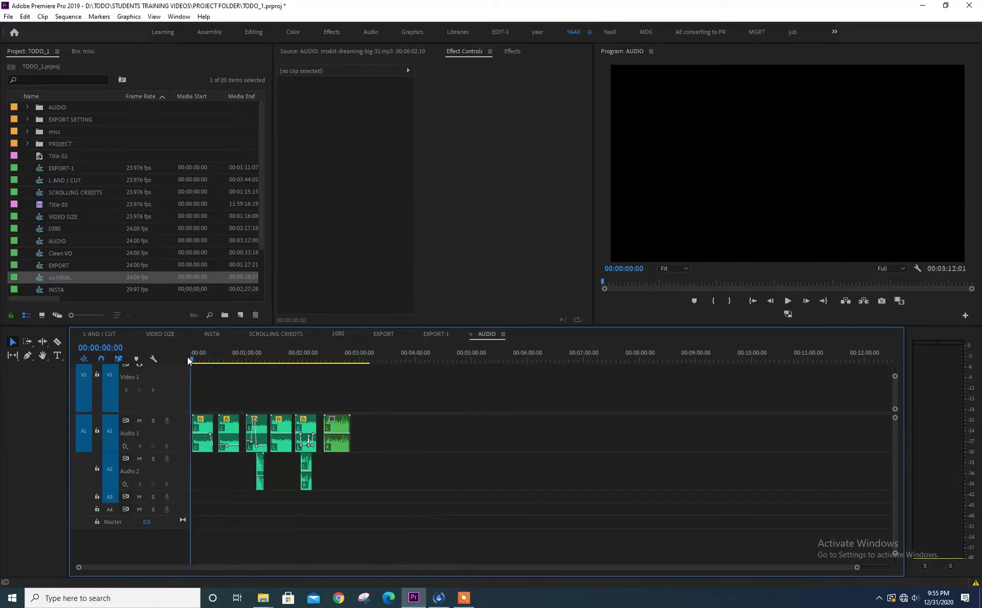